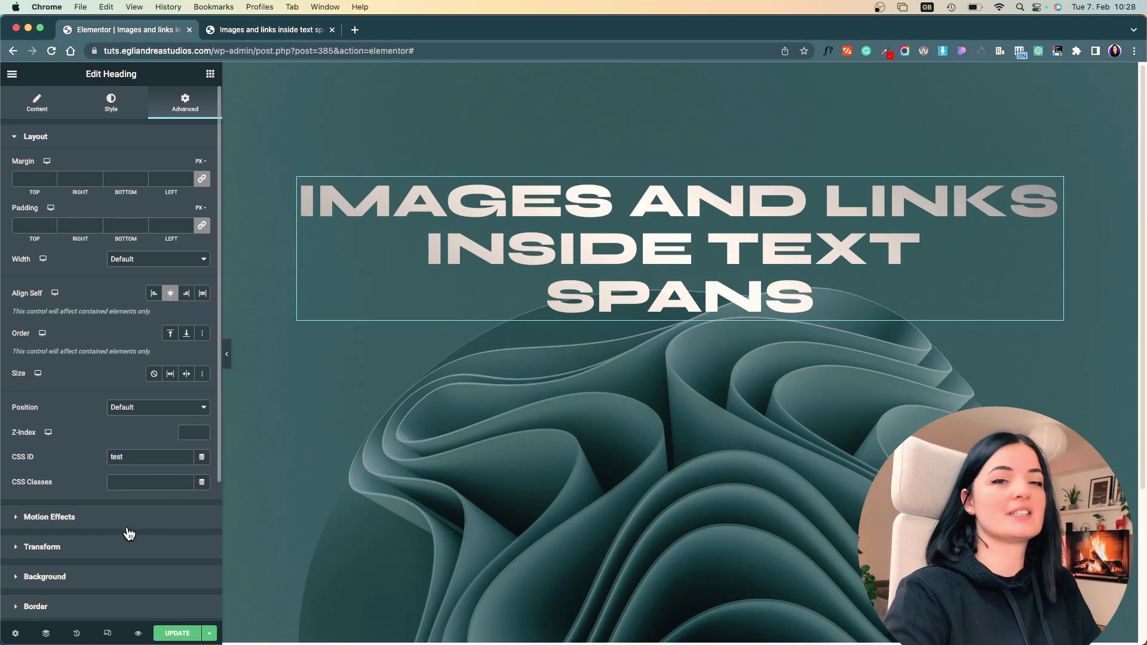
Bring up the heading's content settings and widen the editing panel for more room around the title text.
scroll(128, 533, "down", 1)
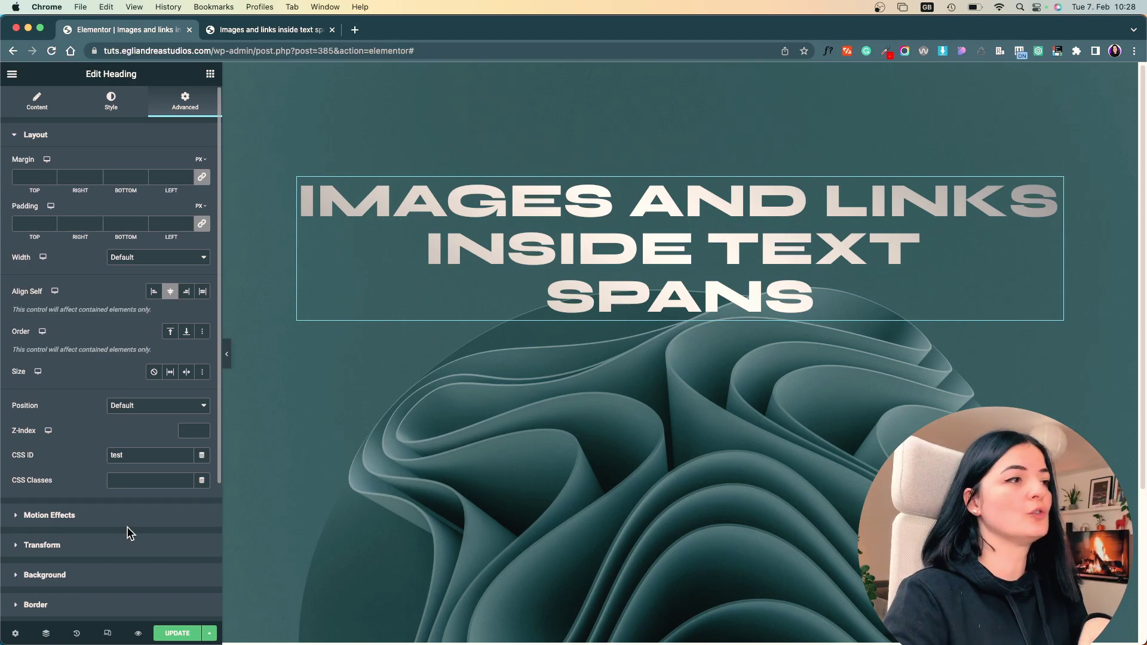
scroll(128, 531, "down", 5)
scroll(128, 531, "up", 5)
left_click(48, 108)
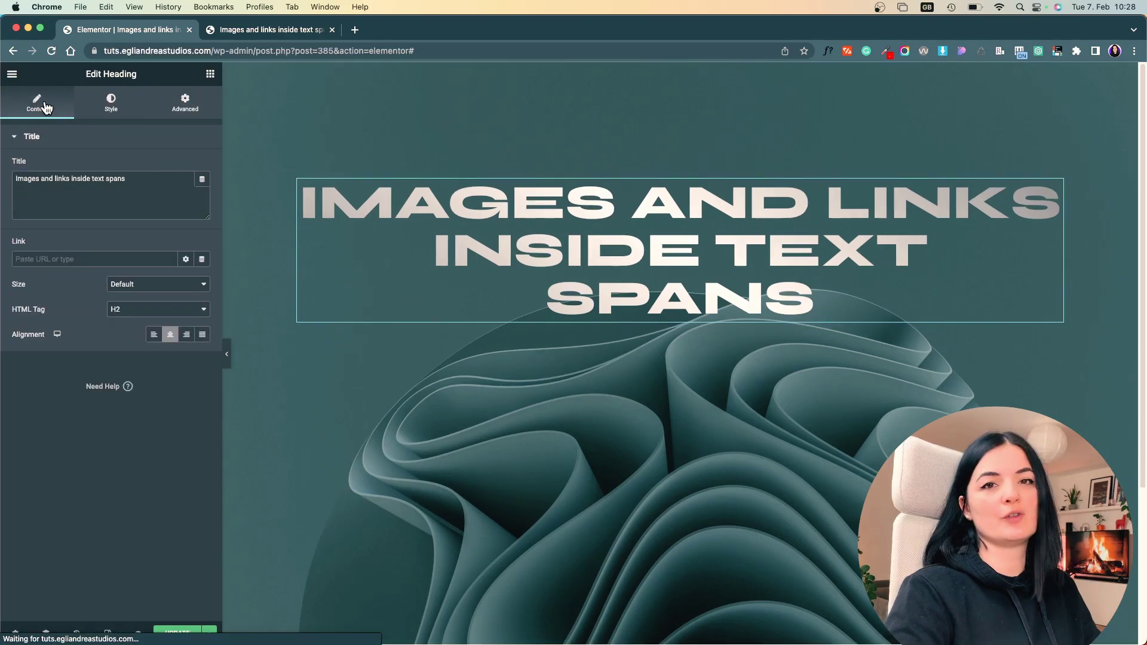
left_click_drag(222, 227, 311, 228)
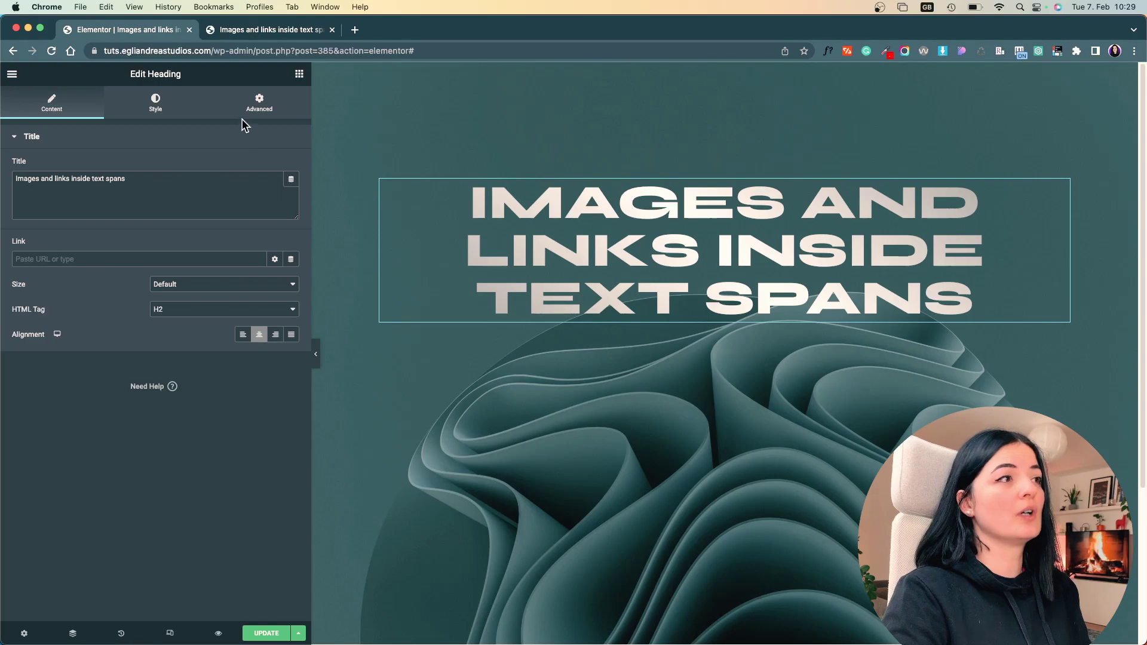
Switch to the Freeform board and copy the IMAGE span snippet with the borderee and imagee classes.
left_click(170, 178)
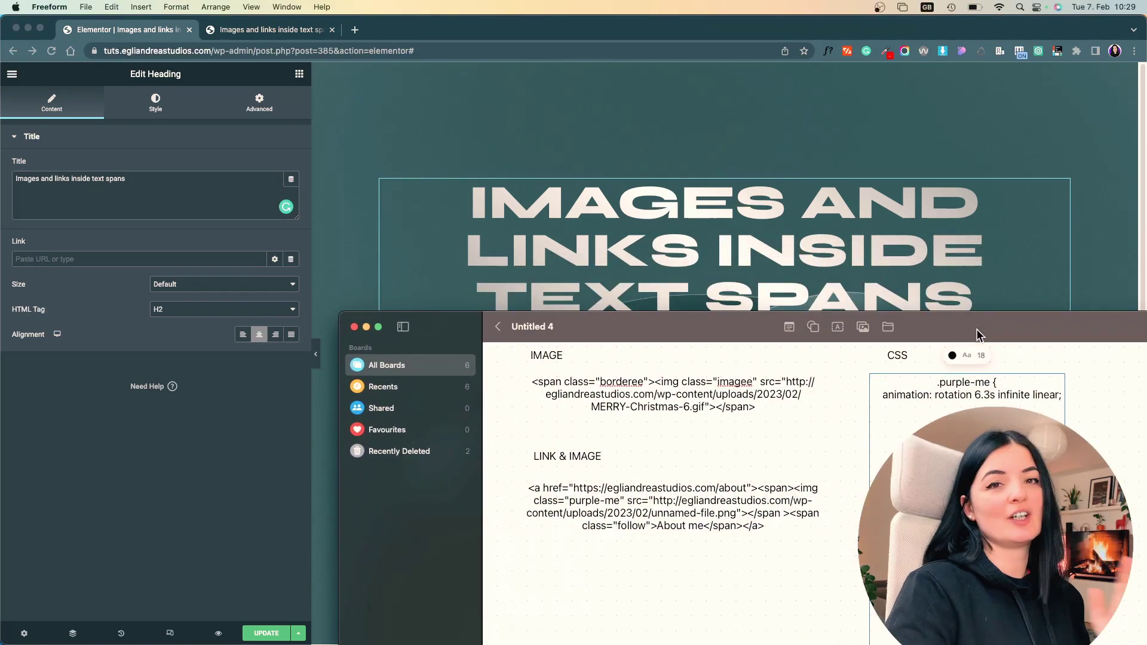
left_click(680, 399)
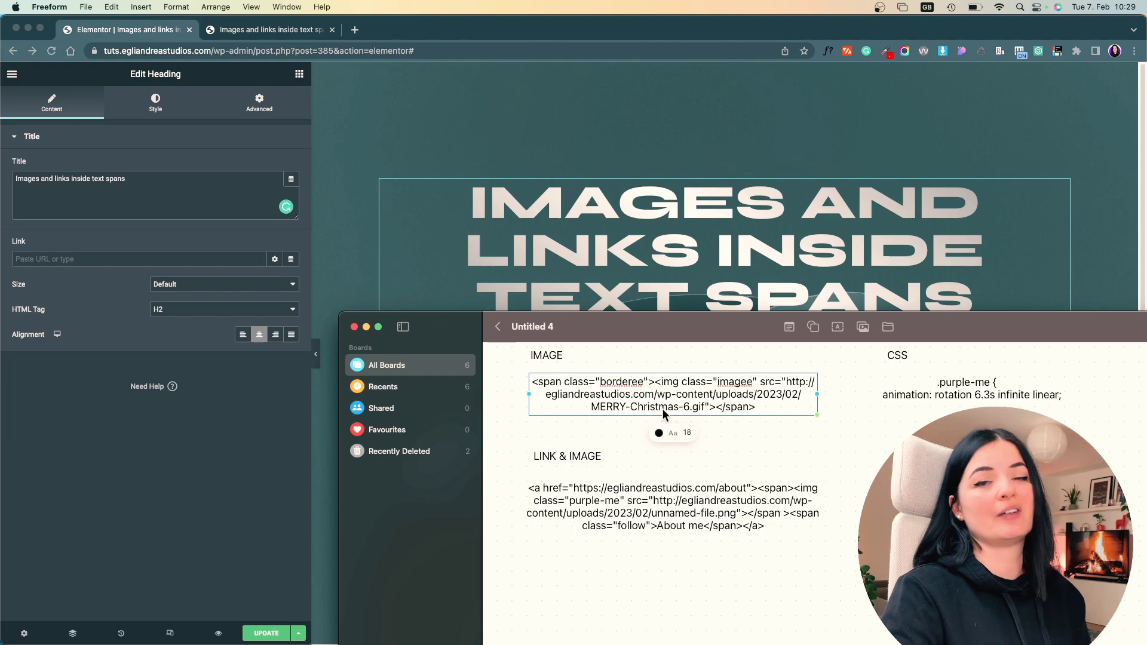
double_click(662, 407)
key("super+c")
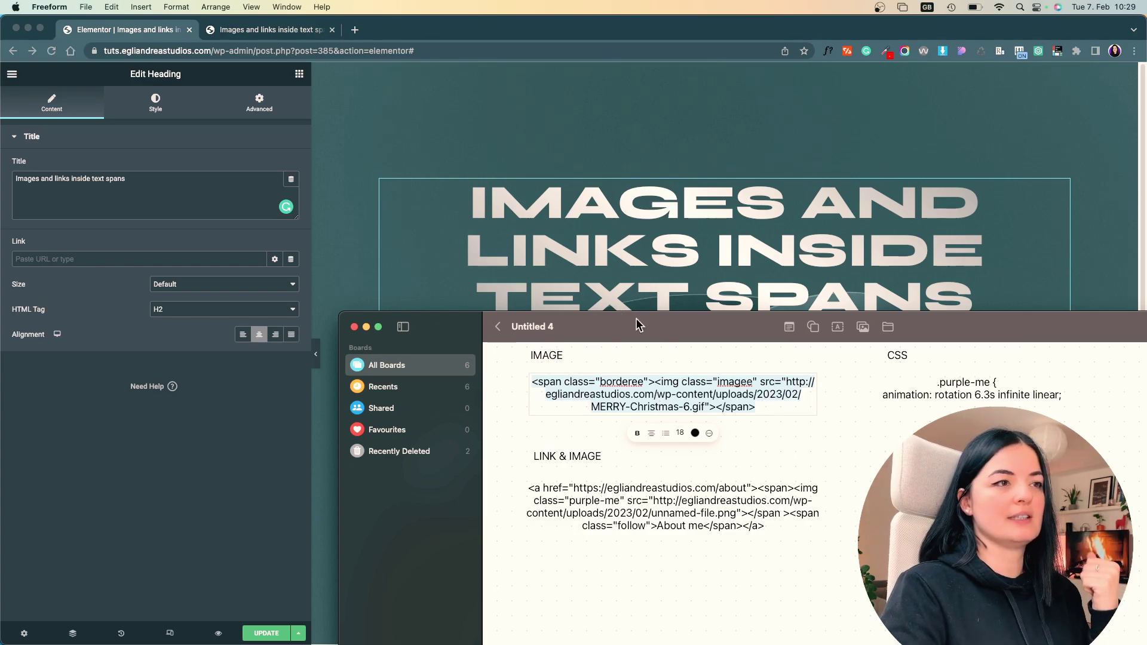
Back in the Elementor heading title, paste the image span code between "Images" and "and links inside text spans".
left_click_drag(618, 322, 310, 188)
left_click(117, 190)
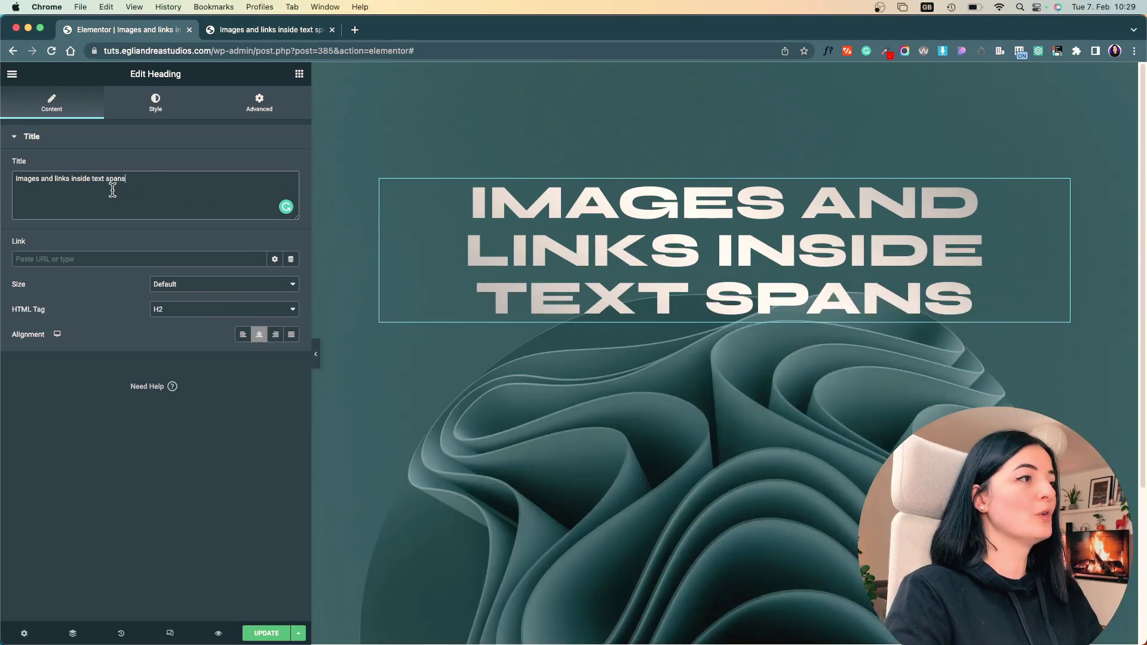
left_click(42, 178)
key("super+v")
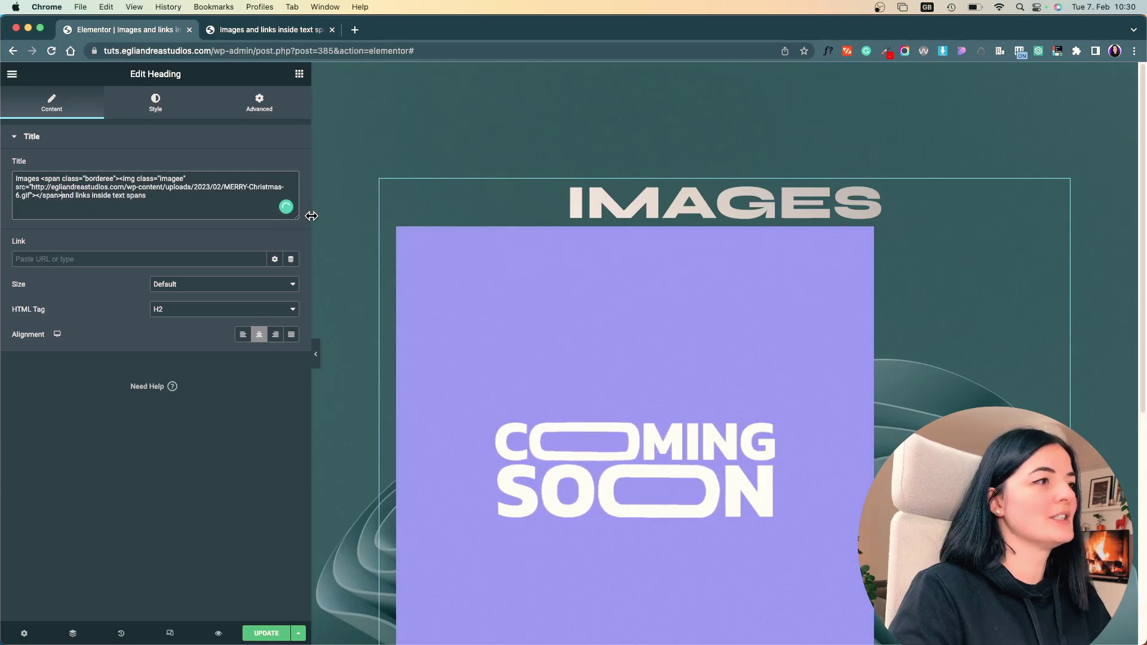
Widen the editing panel further and remove the GIF address from the image tag's src attribute in the title.
left_click_drag(310, 214, 407, 211)
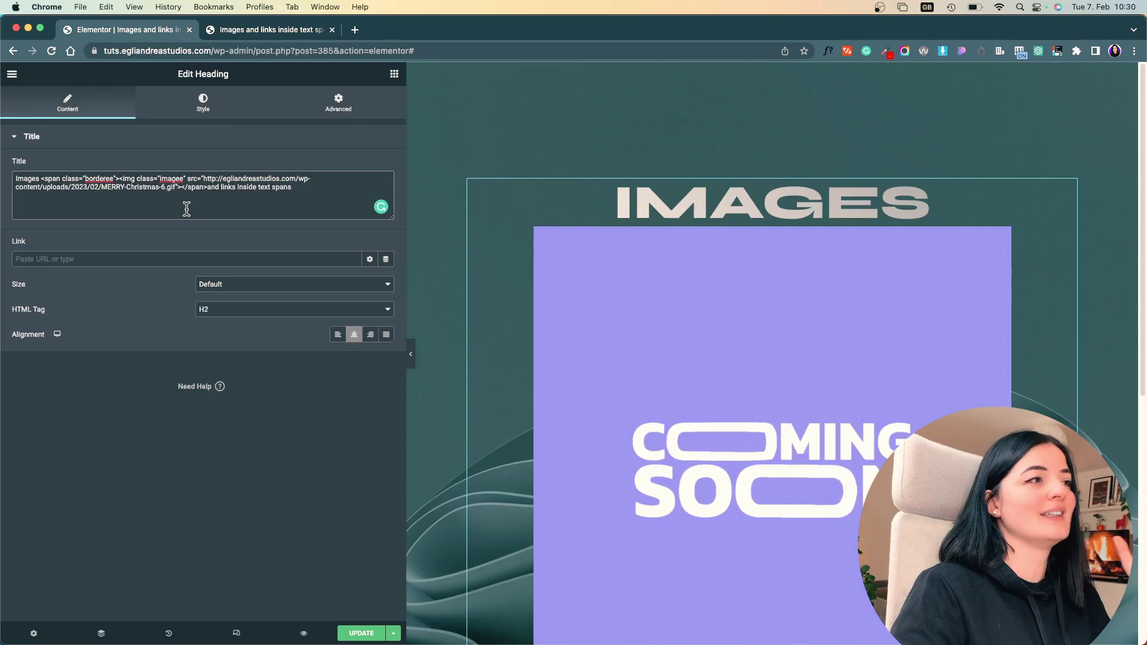
left_click_drag(175, 187, 203, 178)
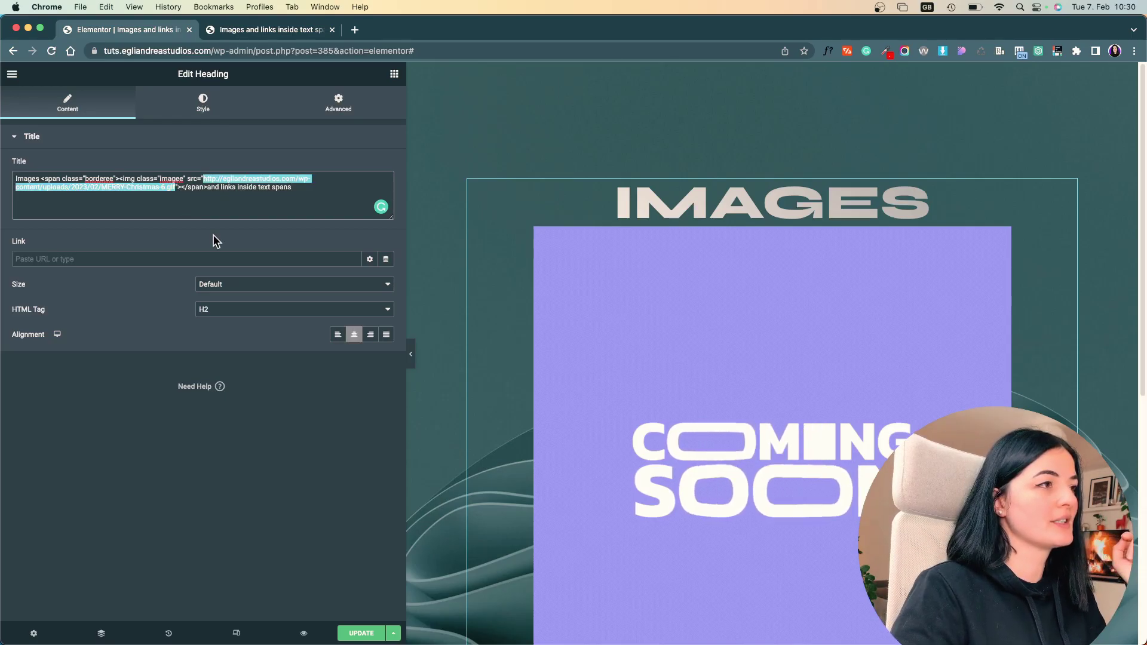
key("BackSpace")
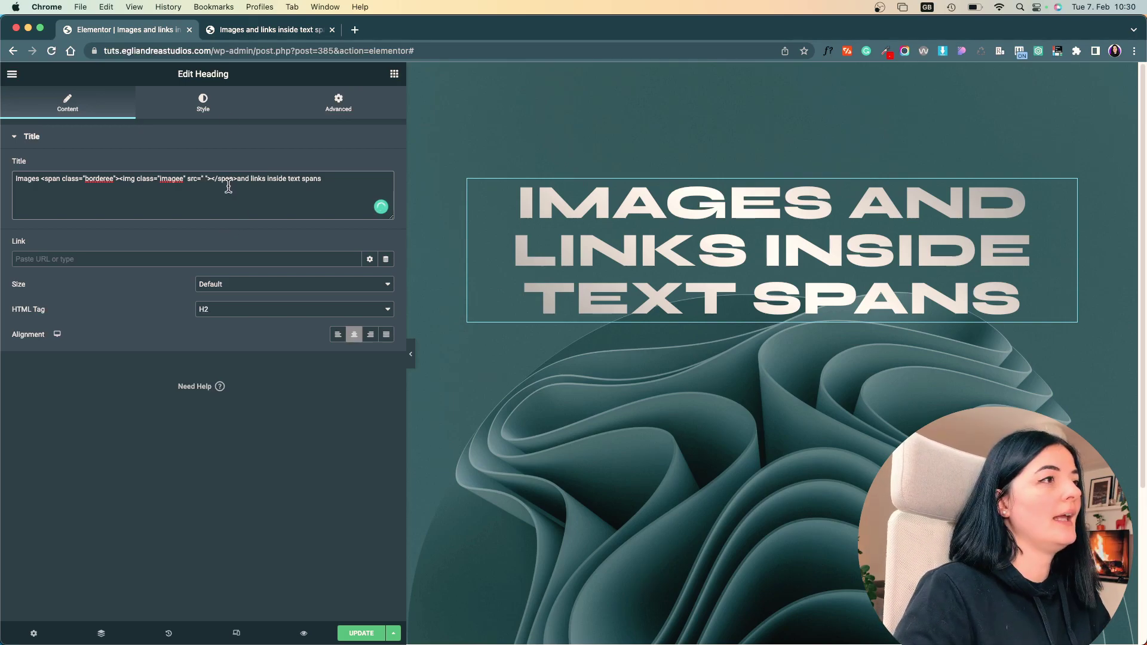
Go to the WordPress Media Library in a separate browser tab.
left_click(12, 75)
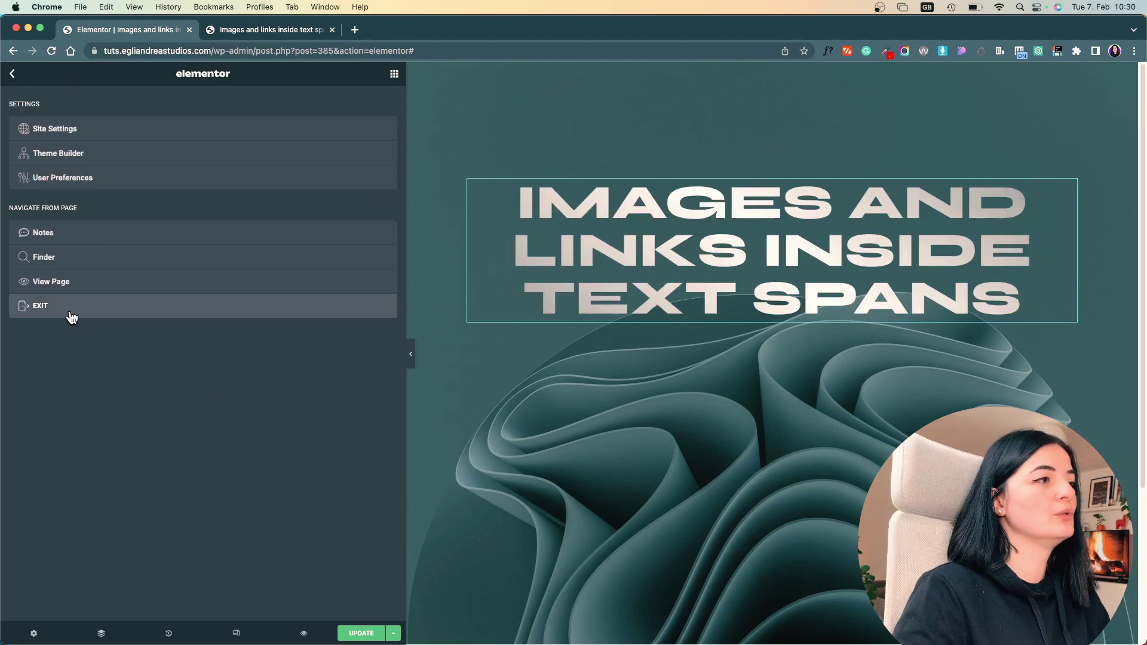
left_click(84, 310)
left_click(34, 209)
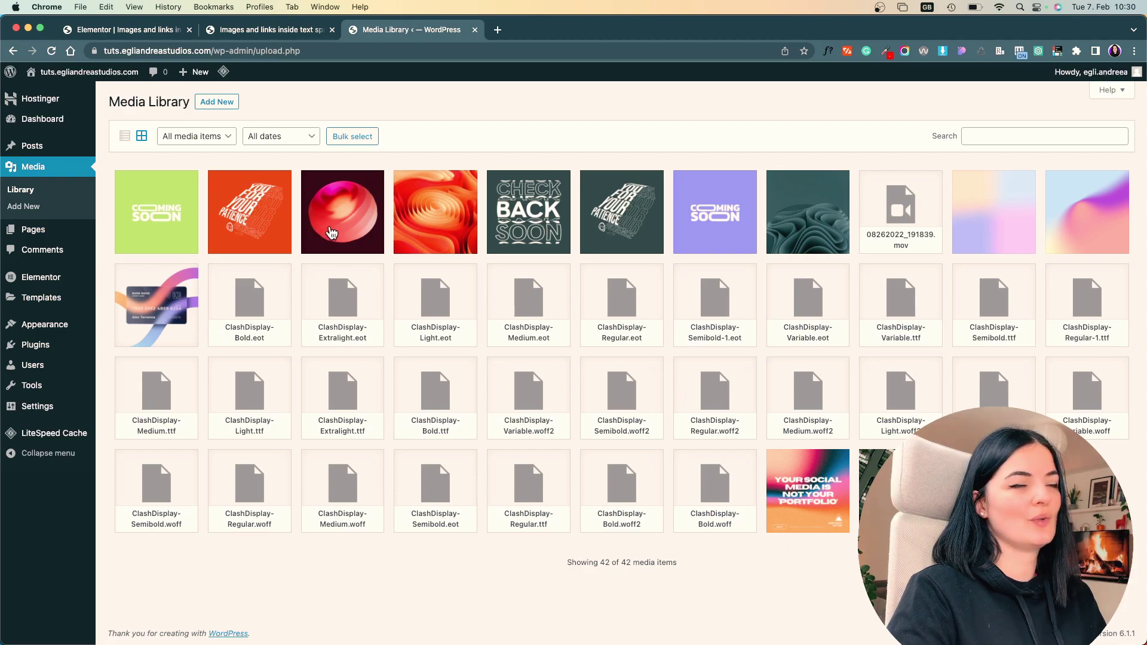
Edit the red-orange swirl image in the Media Library and scale it to 220 × 124 pixels.
left_click(404, 222)
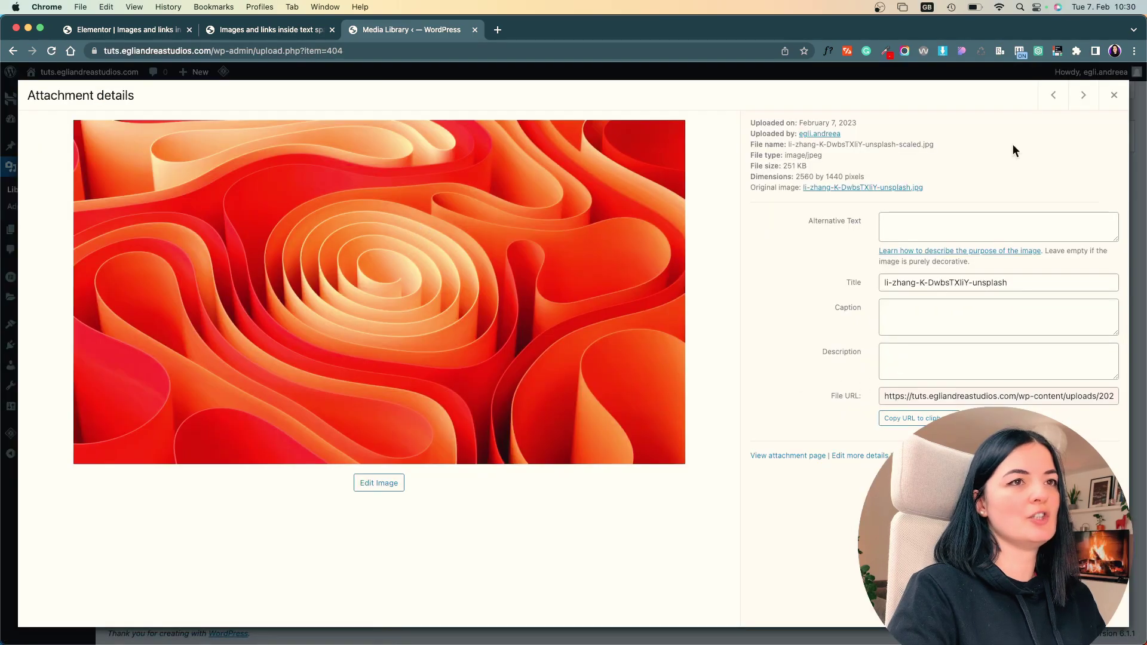
left_click(376, 483)
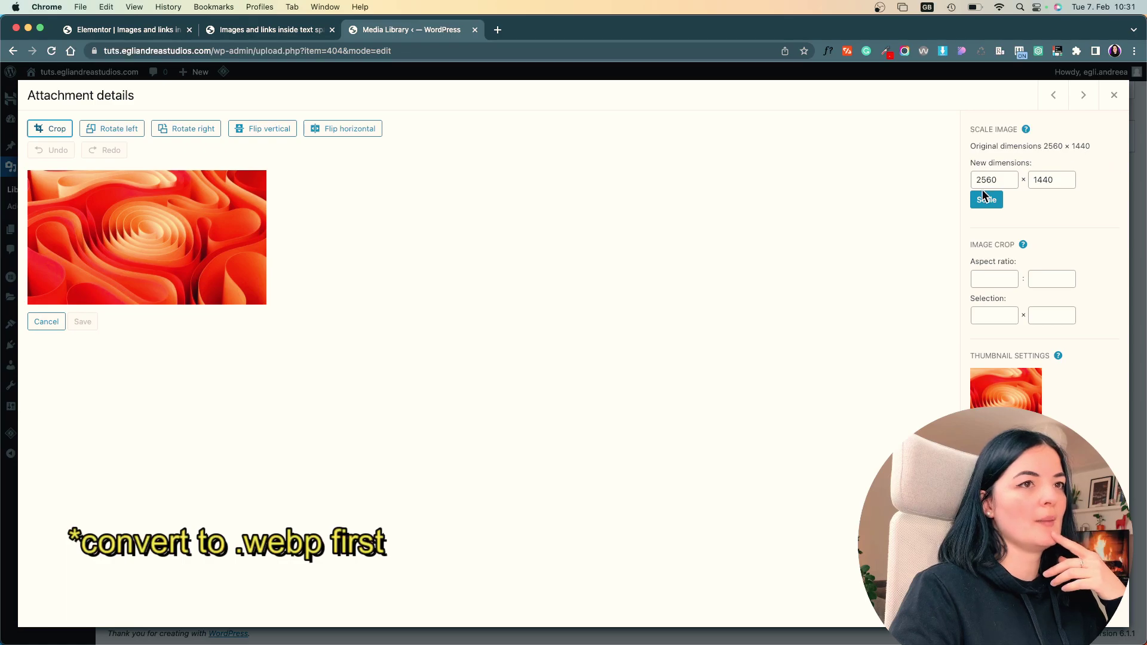
double_click(1003, 180)
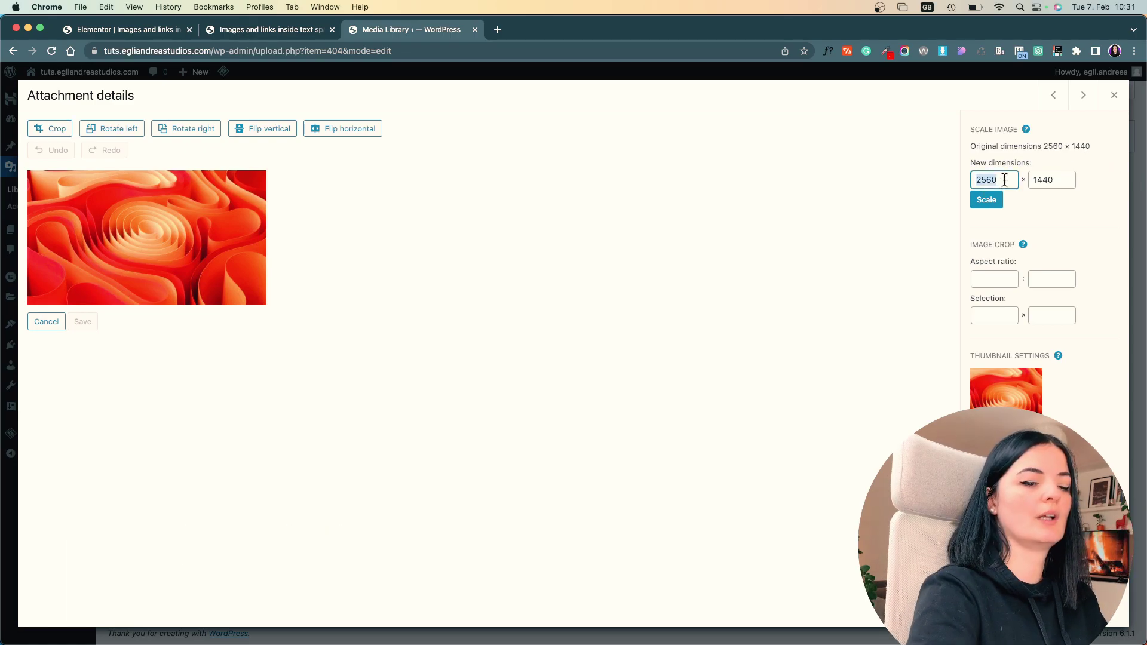
type("220")
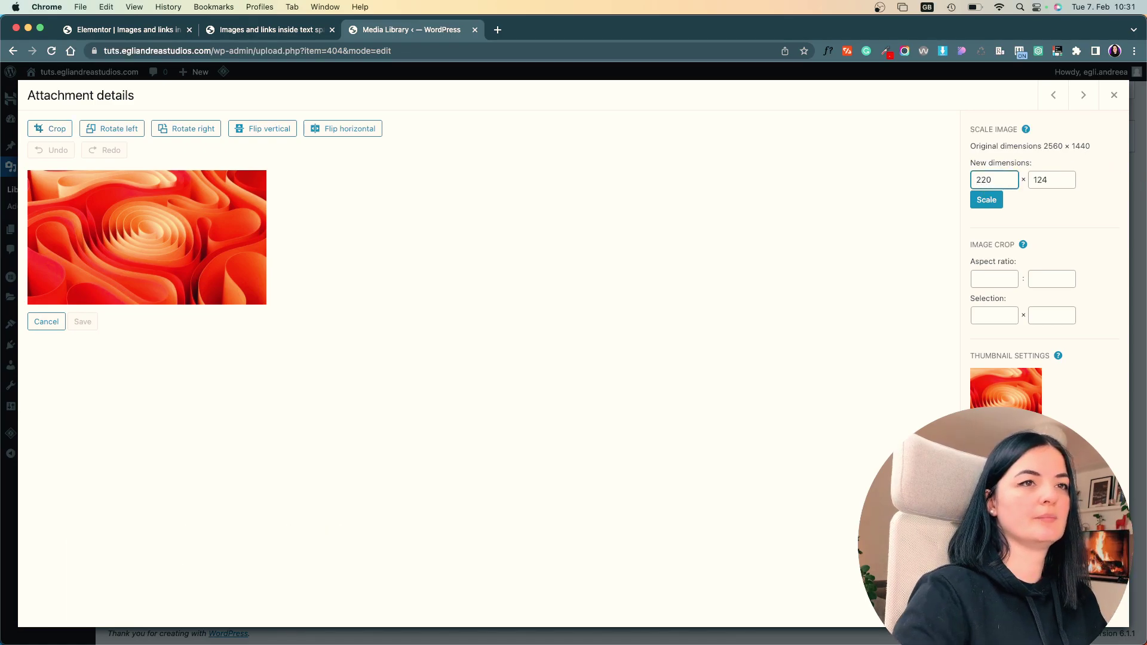
key("Return")
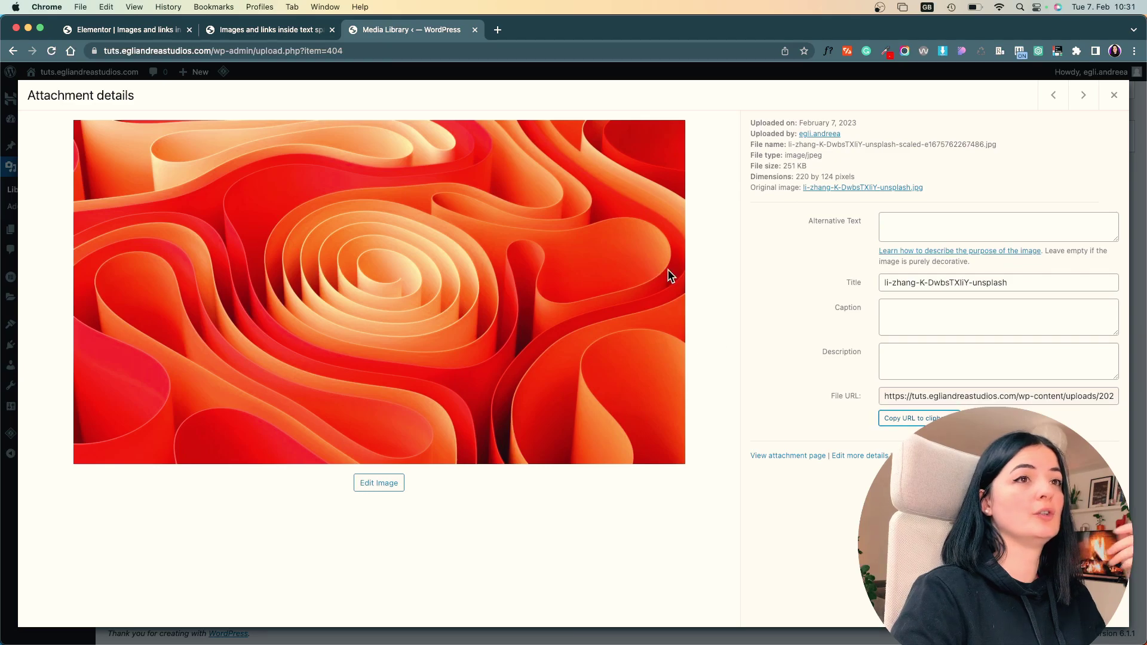
Return to the Elementor heading and insert the scaled image's file URL into the empty src attribute of the title.
left_click(130, 29)
left_click(743, 236)
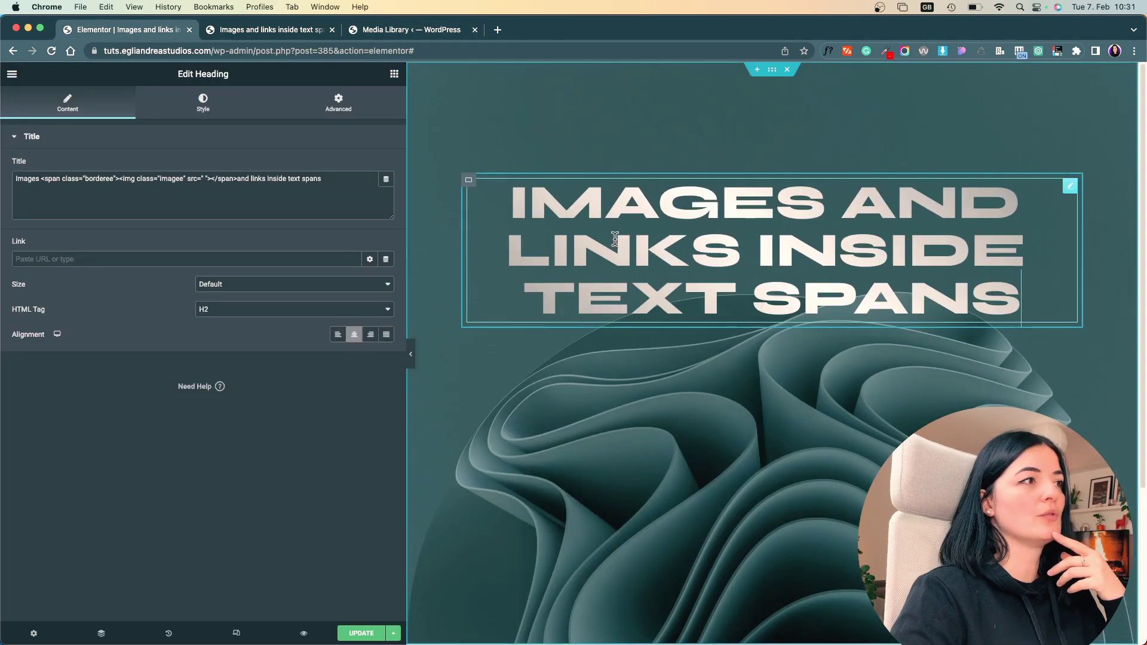
left_click(202, 184)
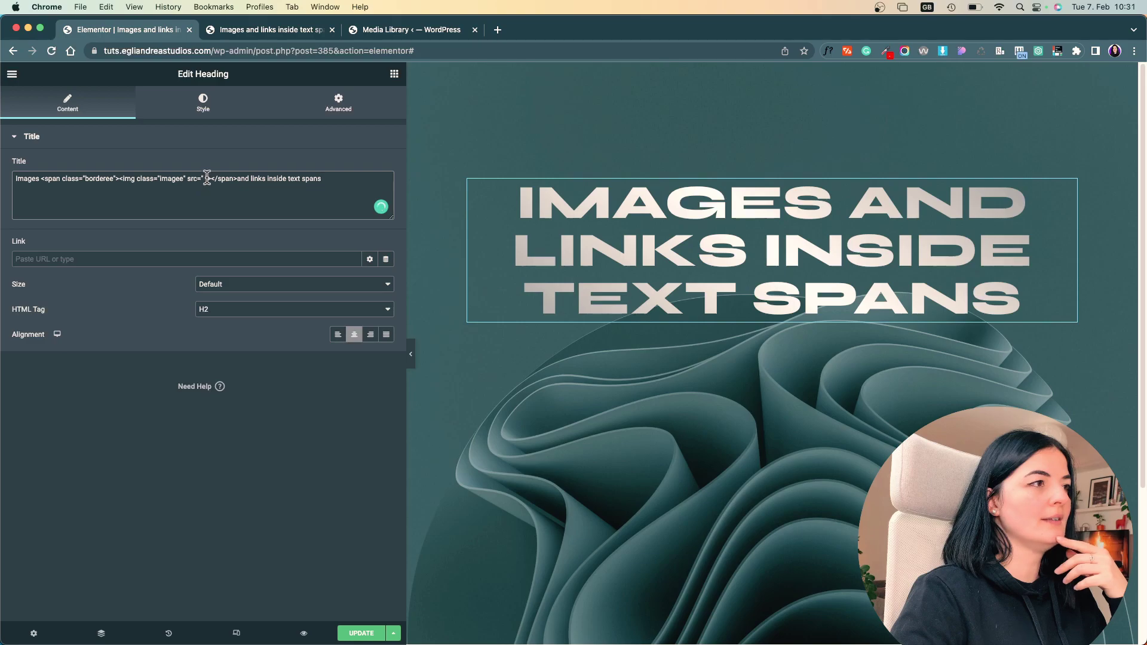
type("https://tuts.egliandreastudios.com/wp-content/uploads/2023/02/li-zhang-K-DwbsTXliY-unsplash-scaled-e1675762267486.jpg")
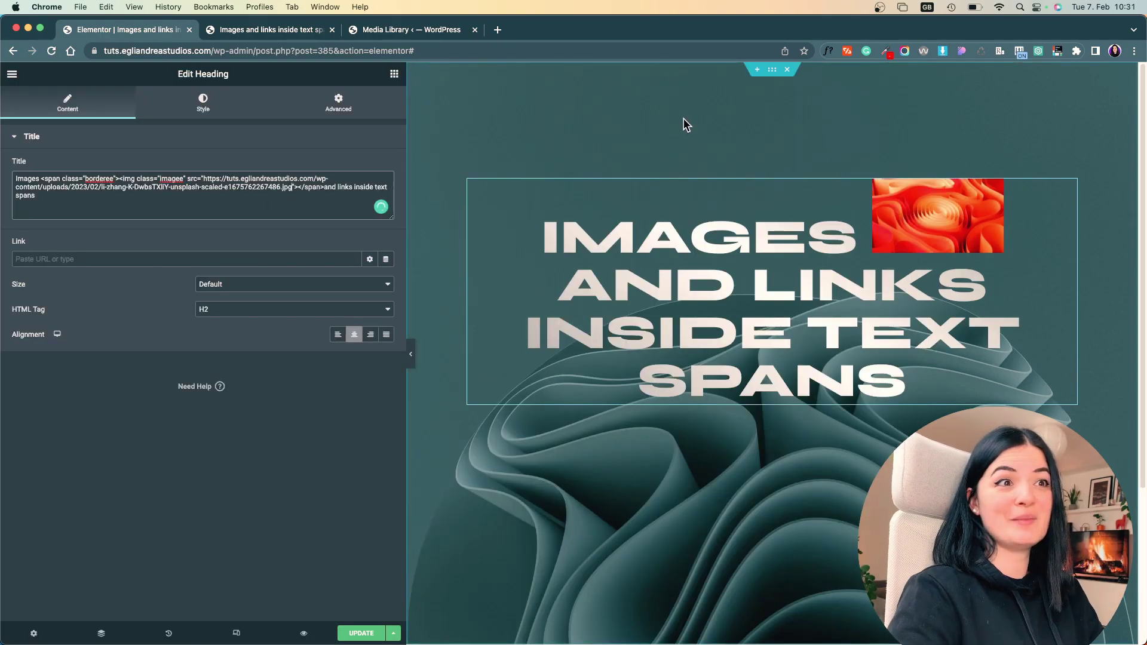
Add a .borderee img rule to the heading's custom CSS with width 150px, height 50px, vertical-align middle, border-radius 2rem and object-fit cover.
left_click(944, 211)
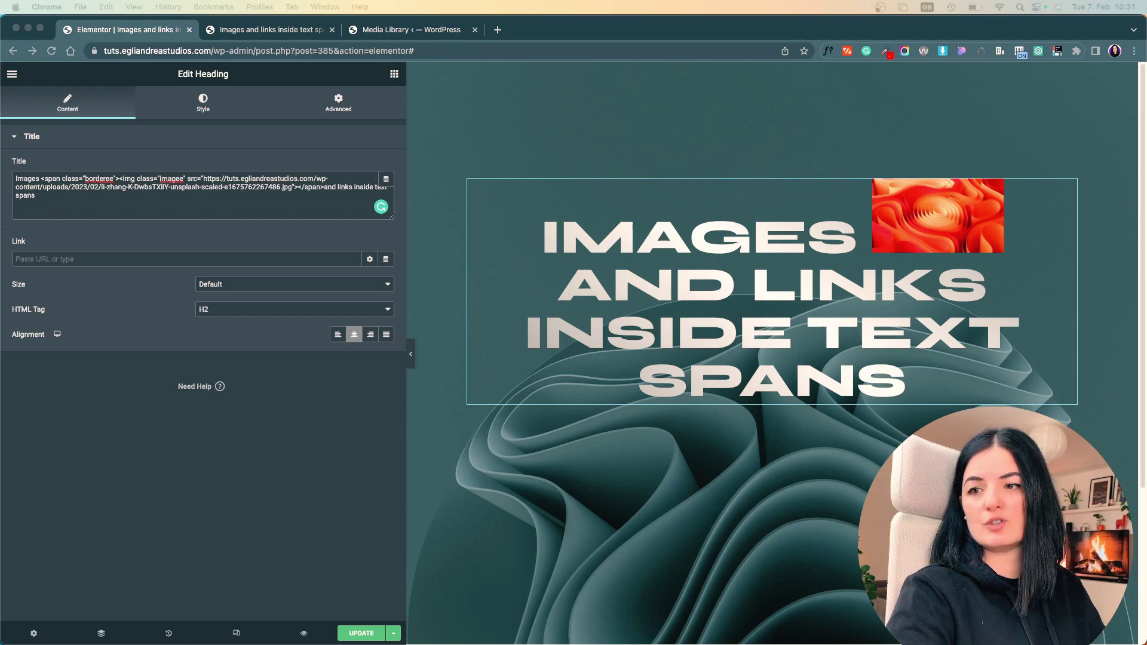
left_click(332, 106)
scroll(233, 397, "down", 5)
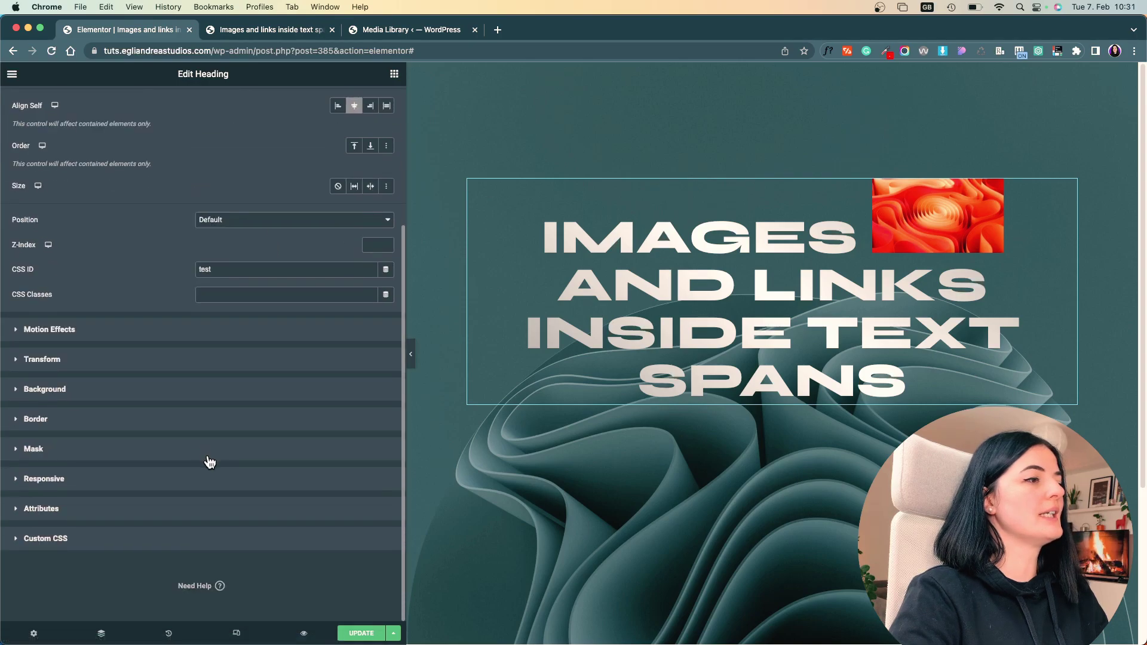
left_click(131, 541)
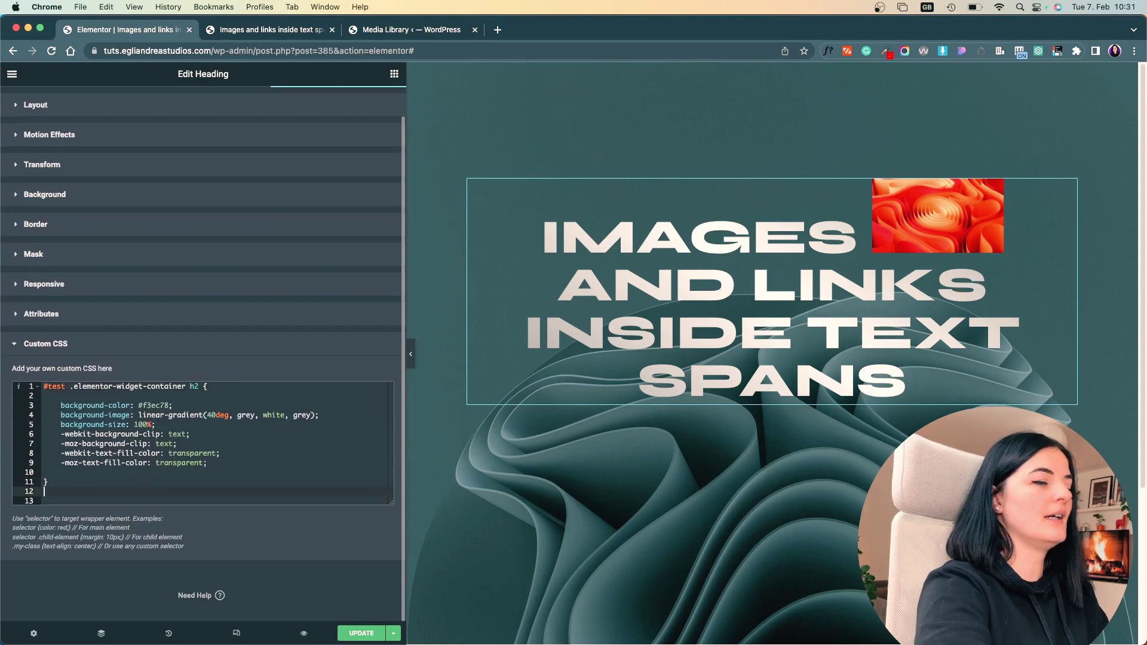
type(".borderee img{     /*display: inline-block;*/     /*align-content: center;*/     width:150px;     height: 50px;     vertical-align: middle;     will-change: transform;     border-radius: 2rem;     /*border-radius: 50%;*/     object-fit: cover; }")
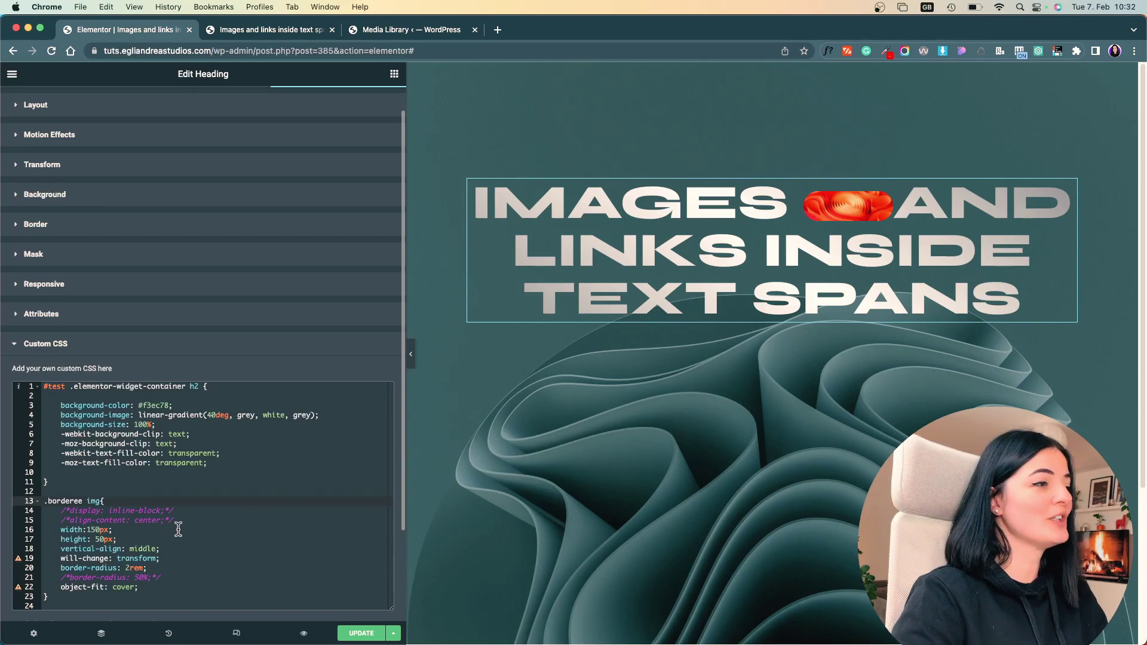
Set the height in the .borderee img rule to 60px and preview the heading at full width.
scroll(179, 526, "down", 1)
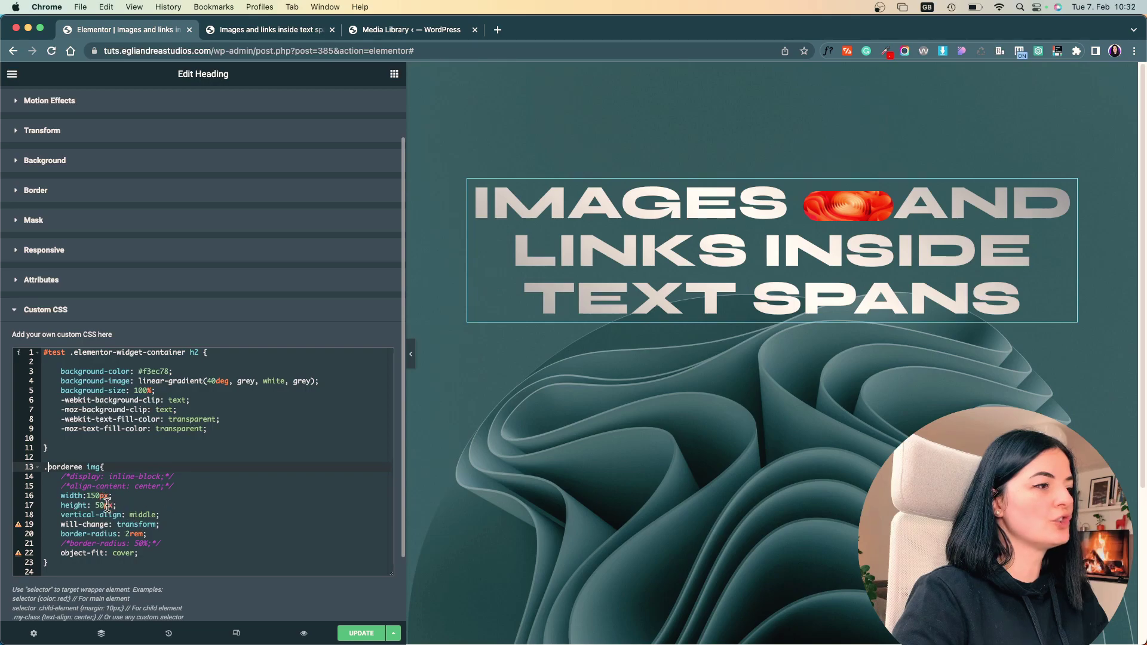
left_click(99, 505)
key("BackSpace")
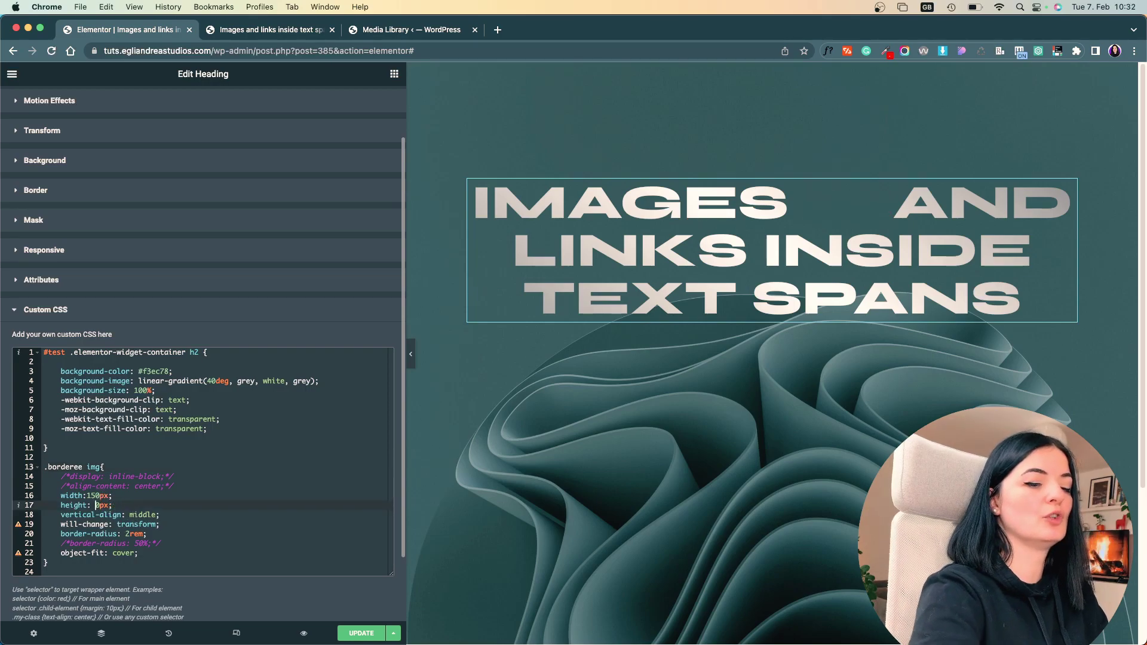
type("6")
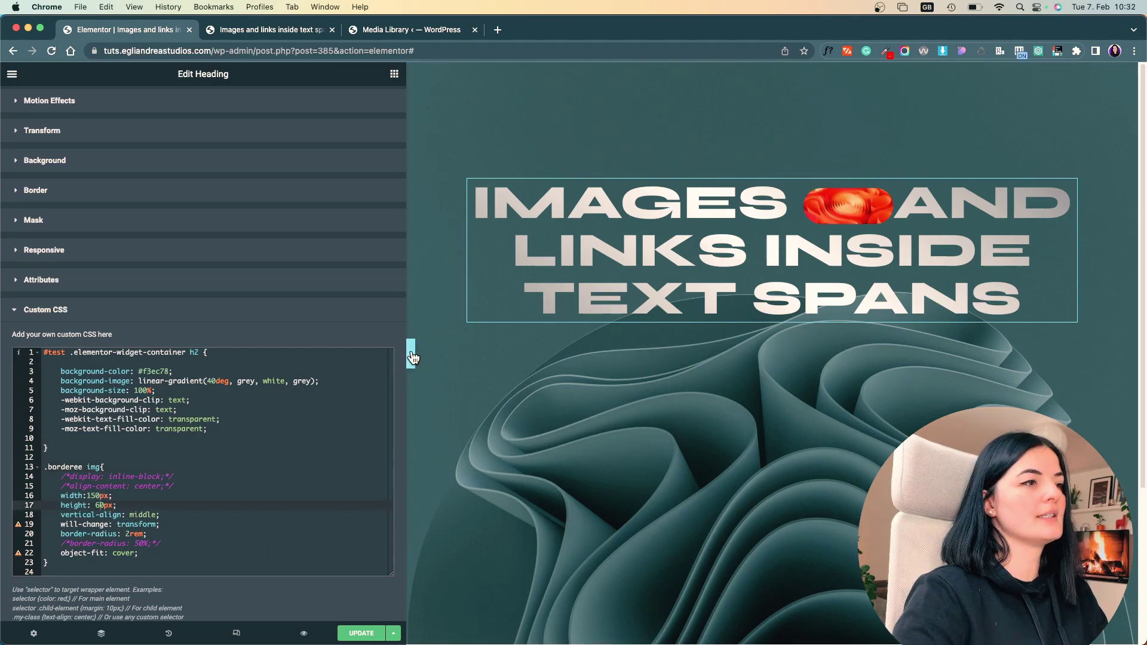
left_click(412, 354)
left_click(18, 354)
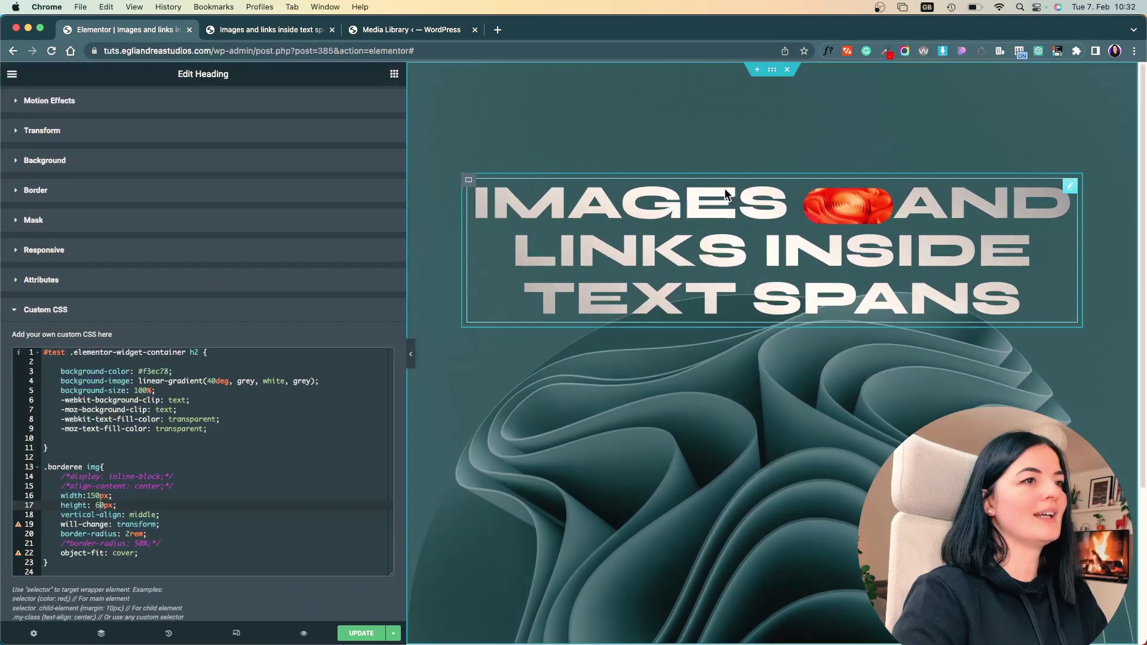
Add margin-right: 1rem and margin-left: 1rem below the height in the .borderee img rule, and preview the page at full width.
left_click(133, 504)
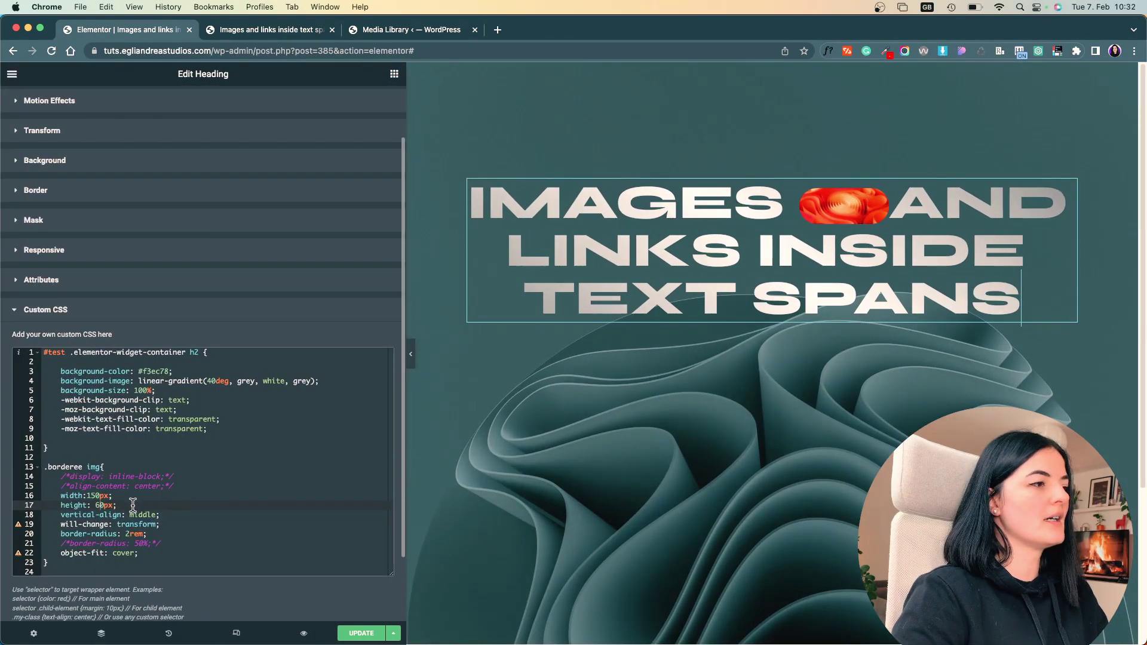
key("Return")
type("margin-right: 1rem;")
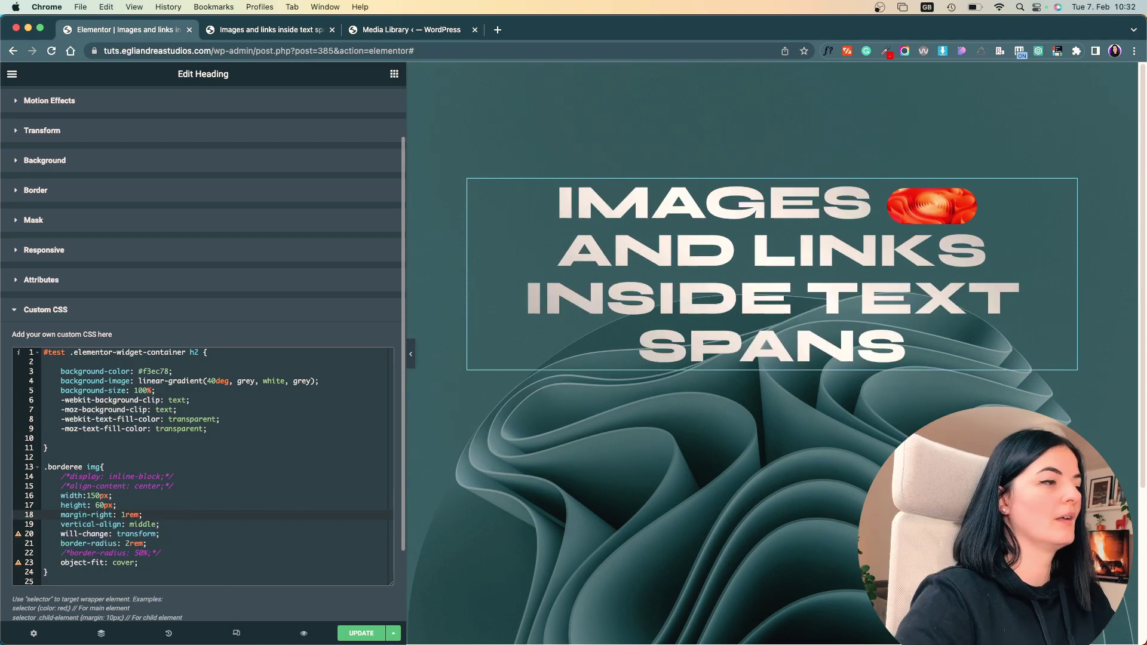
key("Return")
type("margin-left: 1rem;")
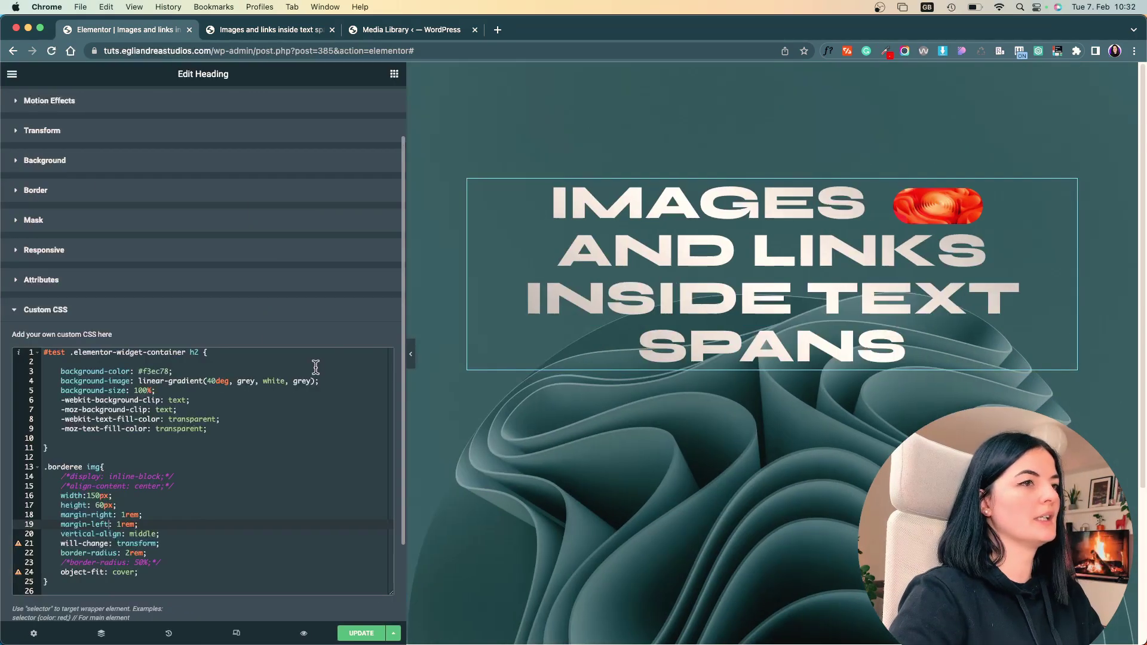
left_click(411, 354)
left_click(7, 356)
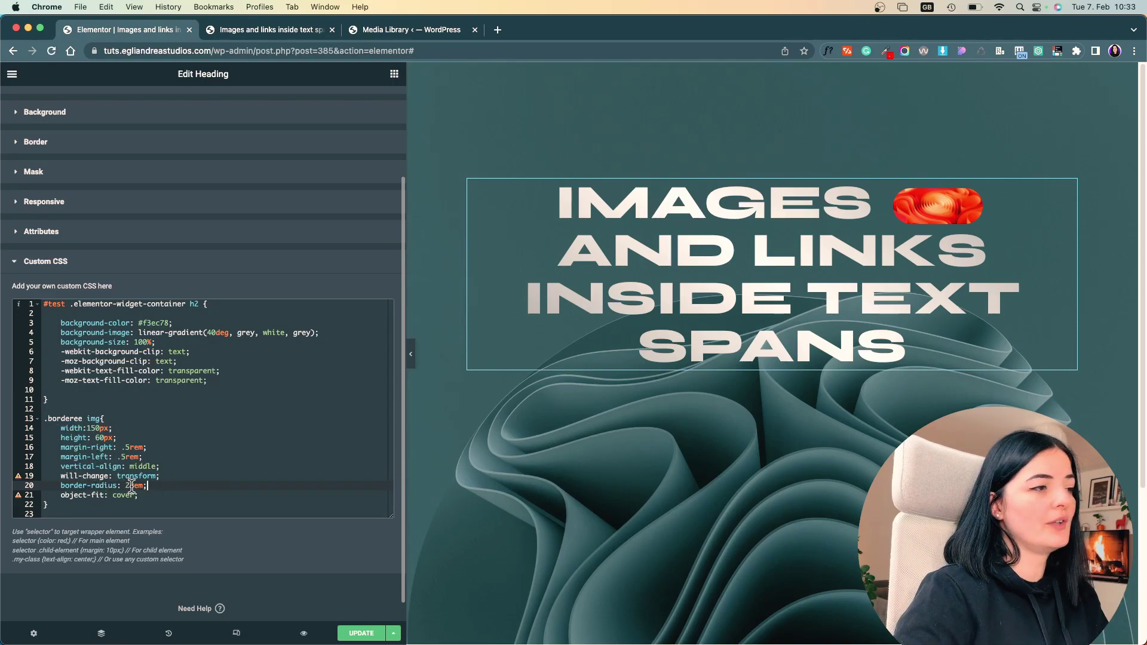
Set the border-radius in the .borderee img rule to .5rem.
key("BackSpace")
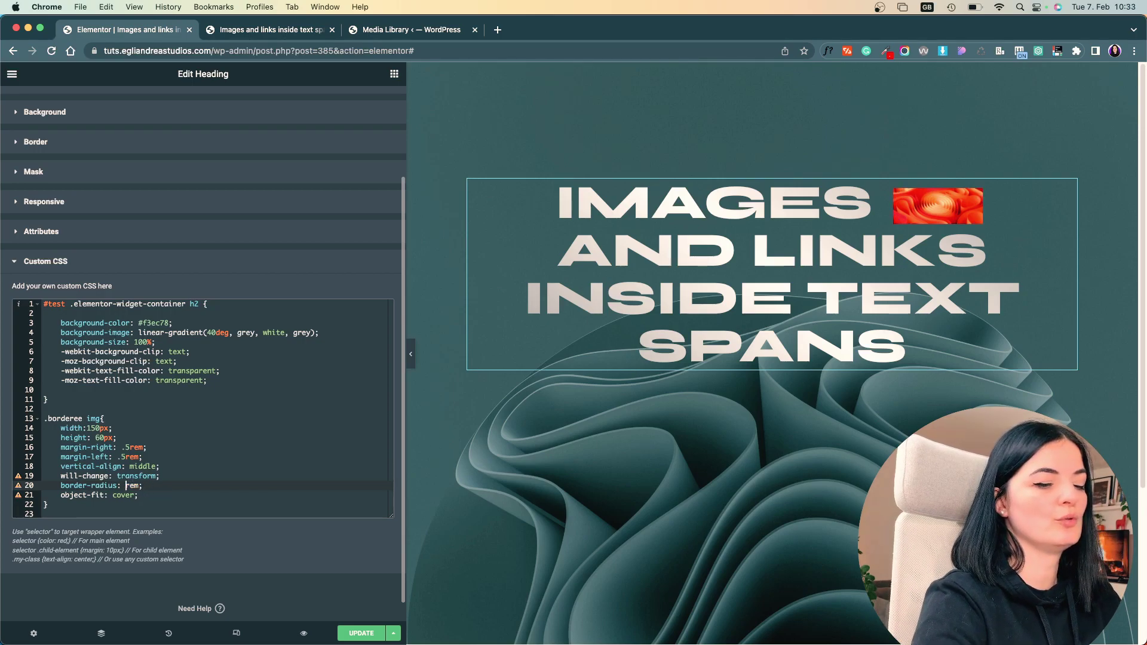
type(".5")
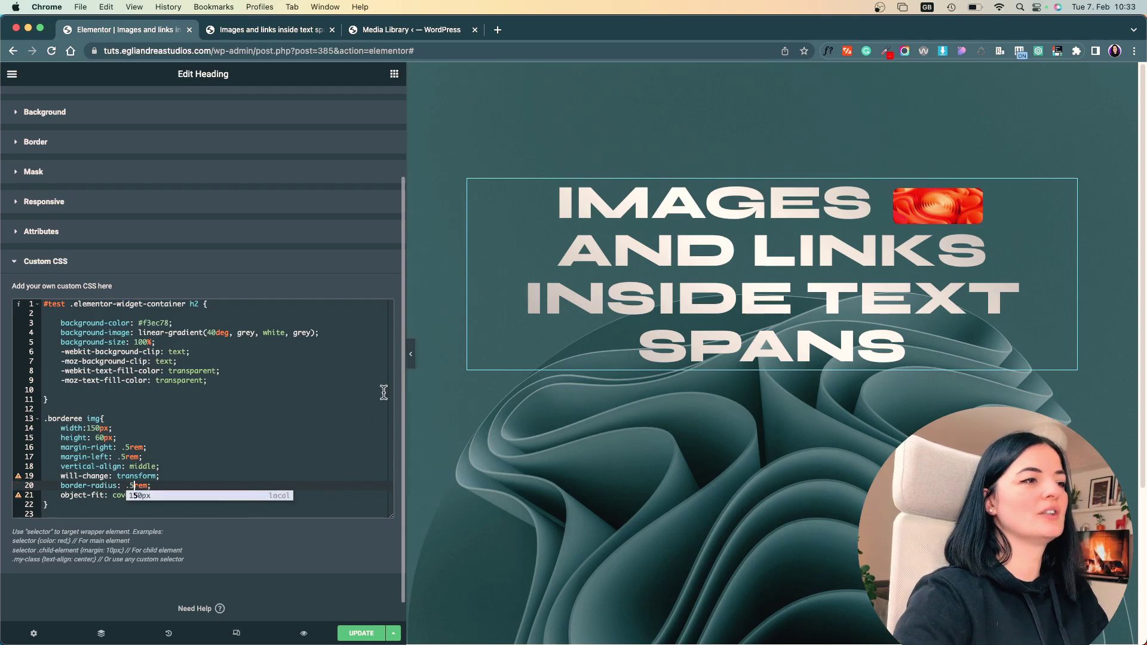
Set the border-radius in the .borderee img rule to 2rem.
left_click(410, 354)
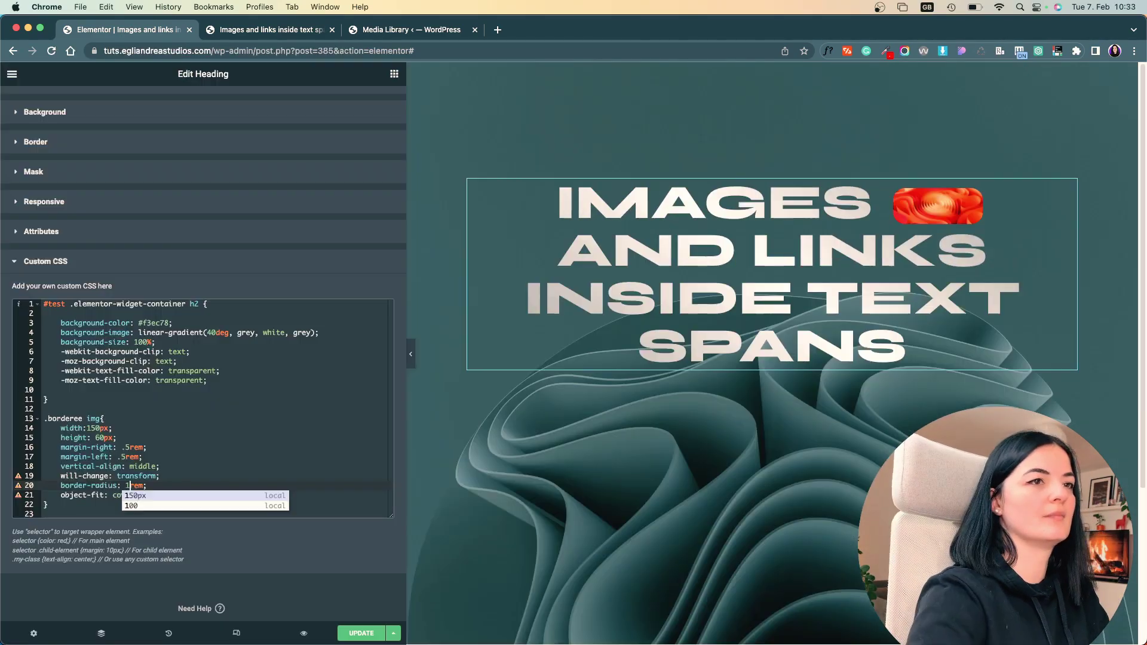
key("BackSpace")
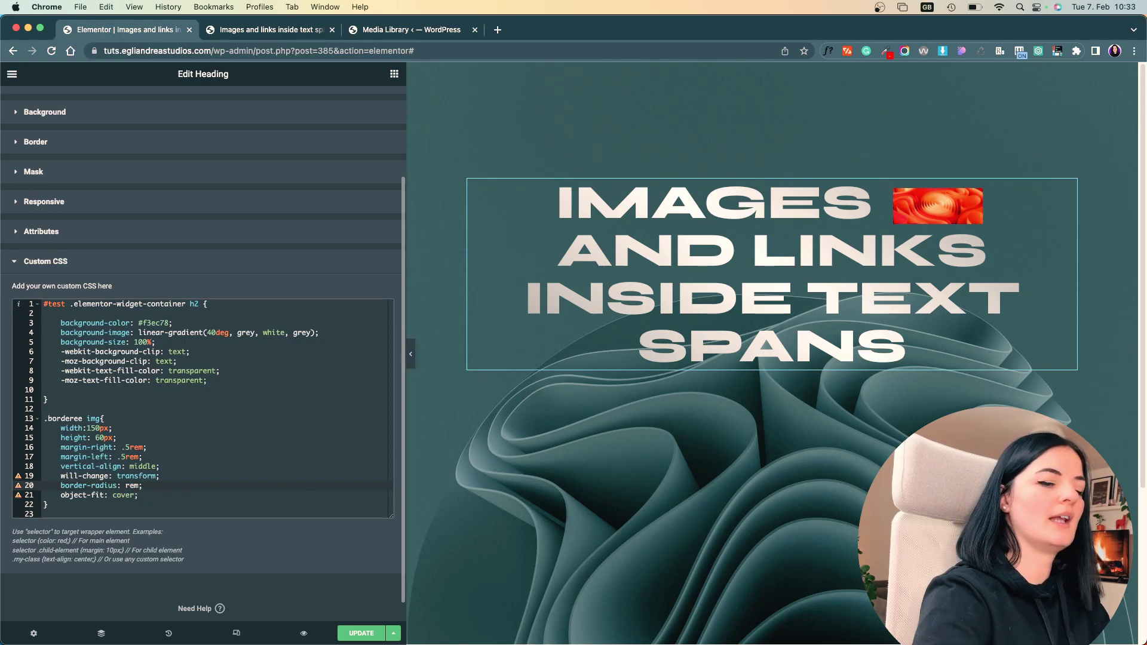
type("2")
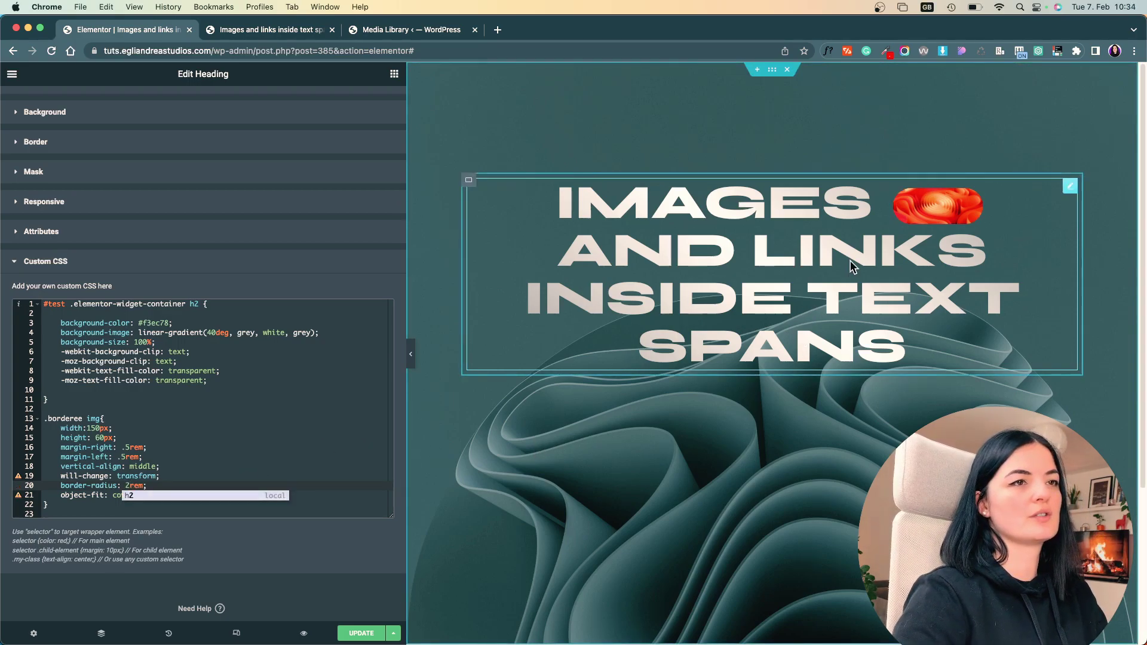
left_click(281, 428)
scroll(281, 430, "up", 1)
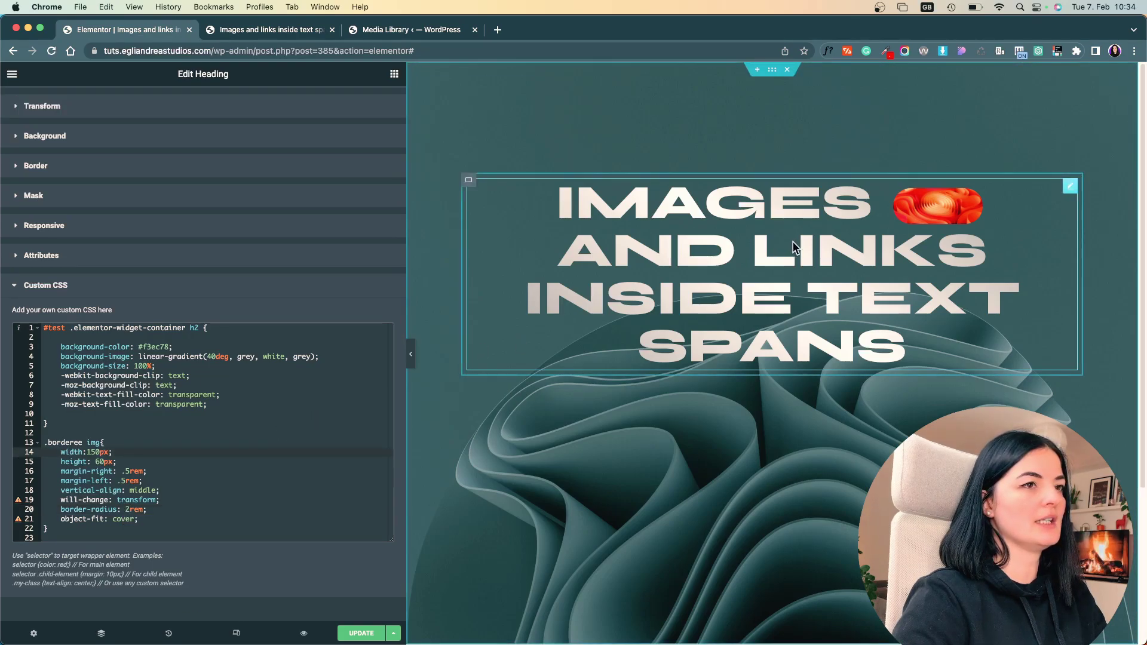
Open the responsive preview and check the heading at tablet and mobile widths.
key("super+shift+m")
left_click(724, 74)
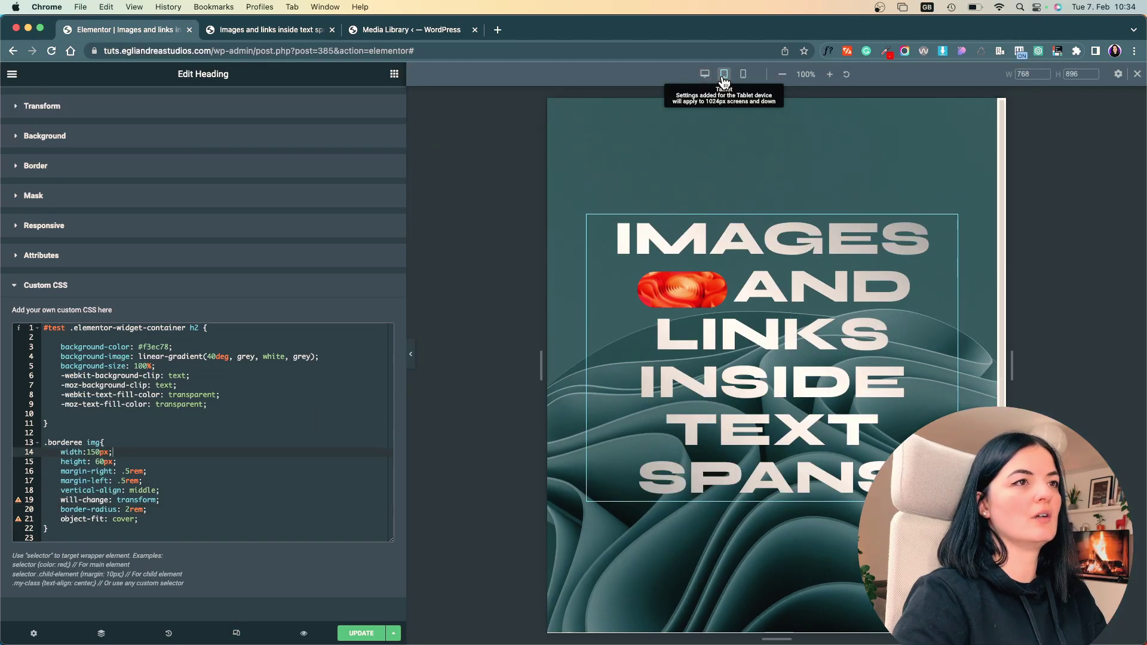
left_click(744, 74)
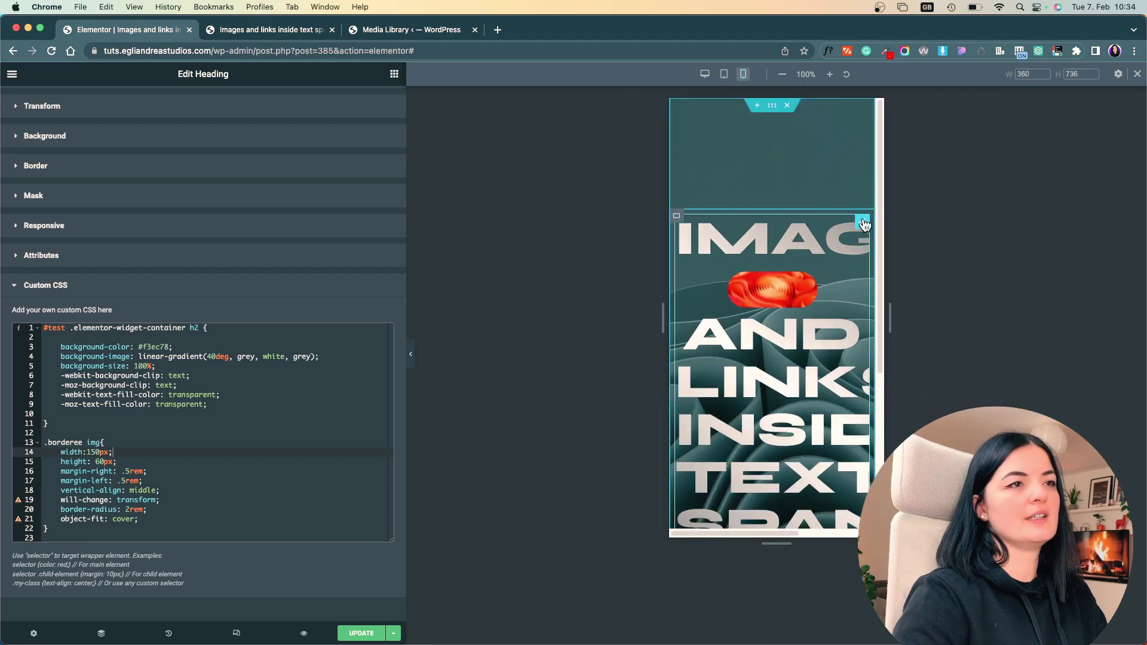
Return to the tablet preview and set the heading's typography size for tablet to 2.9 rem.
left_click(724, 76)
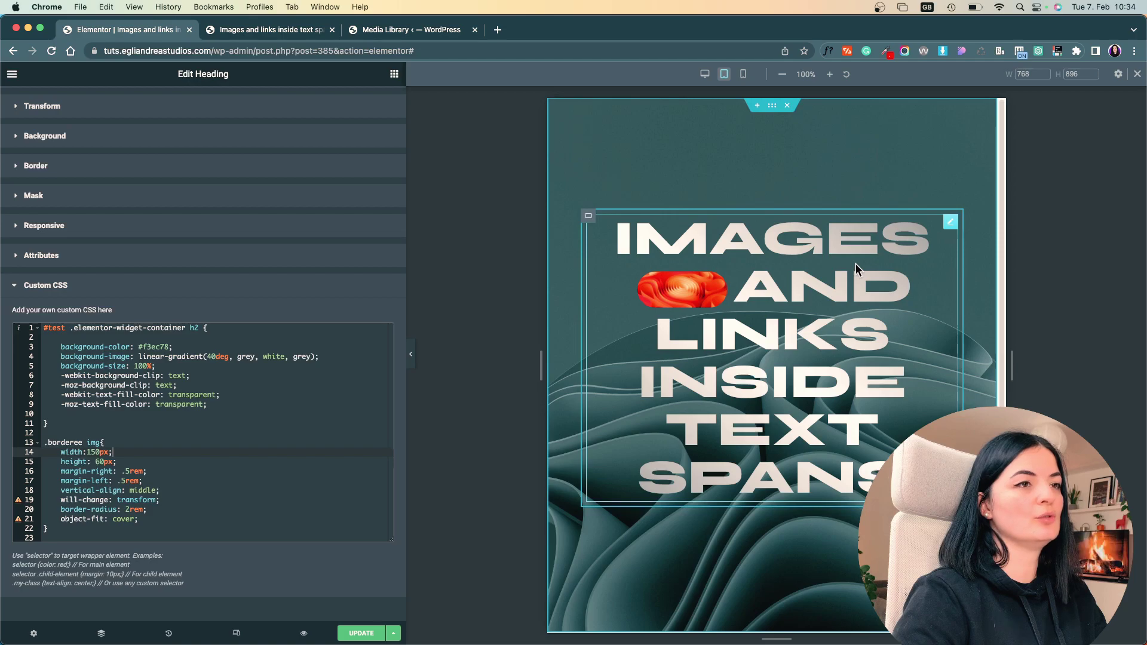
left_click(895, 216)
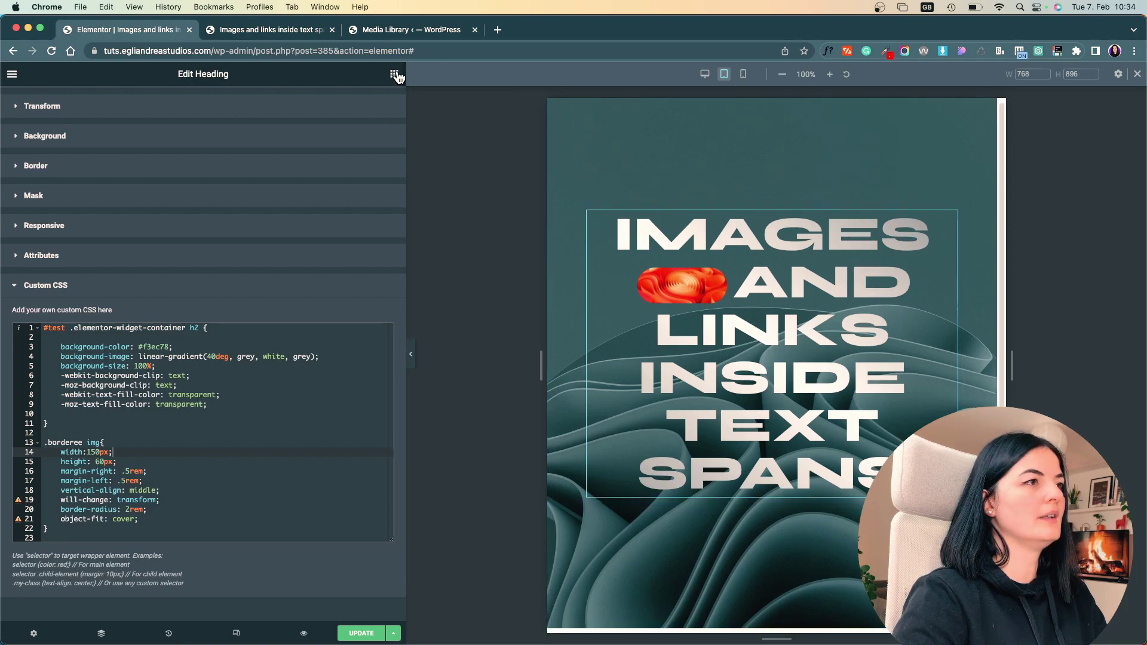
left_click(338, 335)
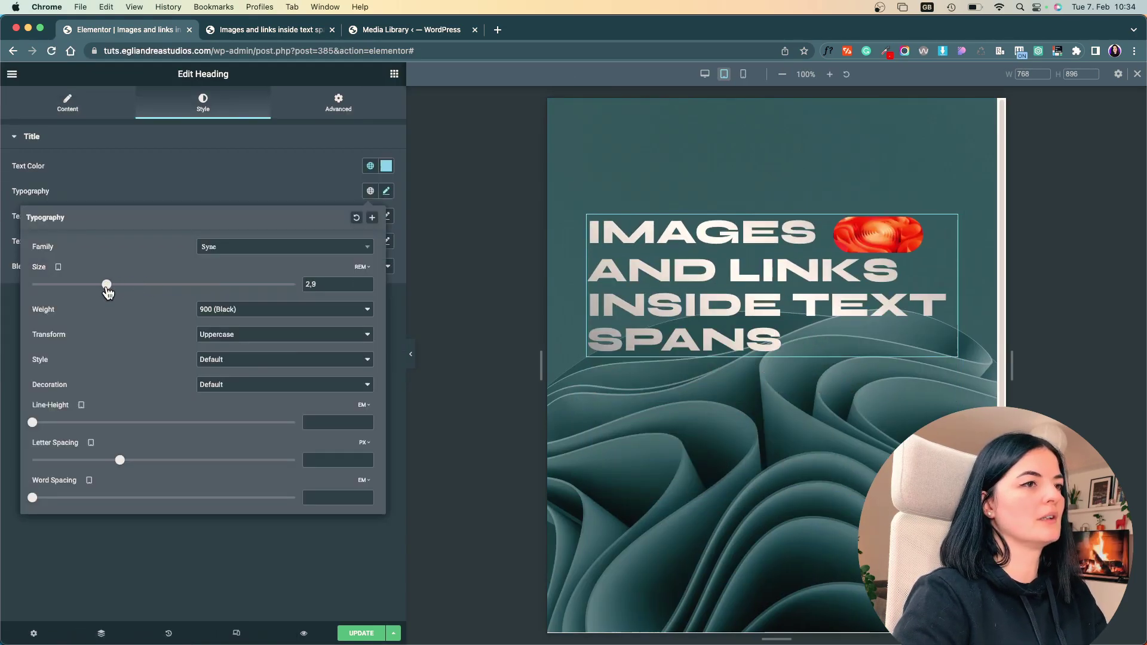
Add a media query for max-width 768px to the heading's custom CSS, giving .borderee img width 150px and height 50px.
left_click(338, 101)
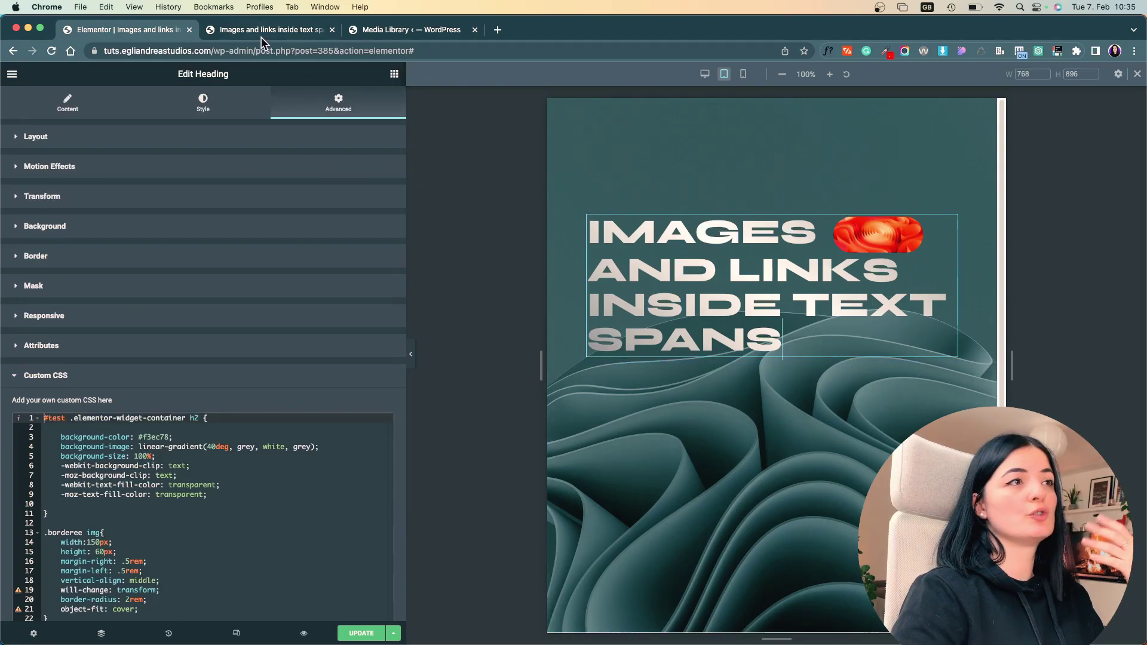
scroll(248, 472, "down", 2)
scroll(249, 471, "down", 3)
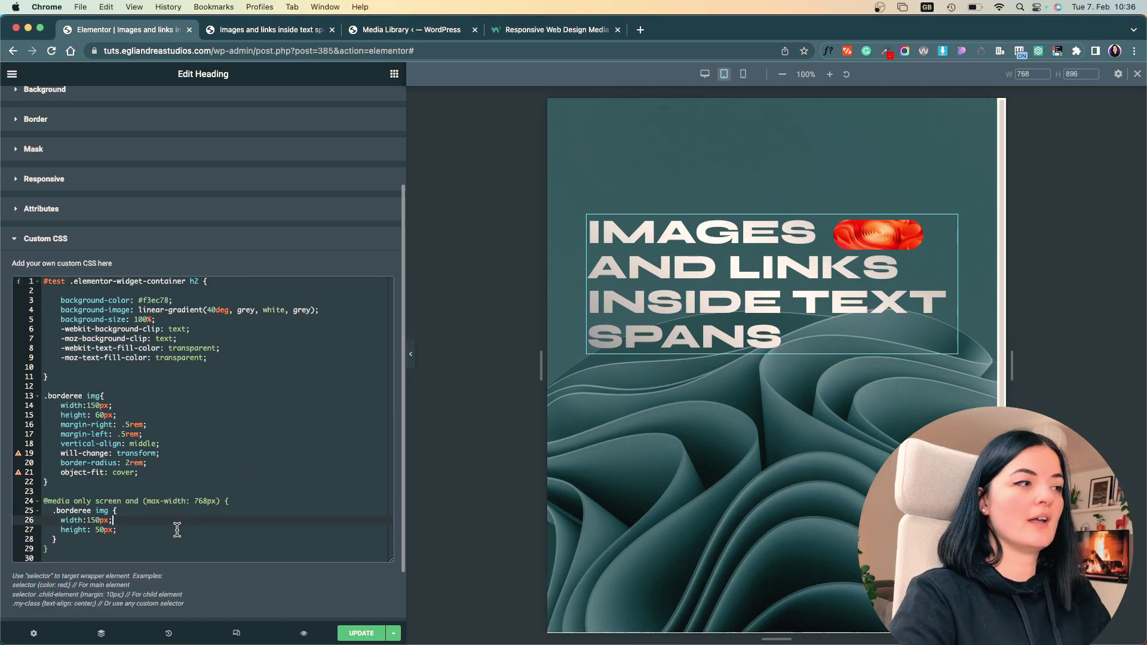
left_click(177, 530)
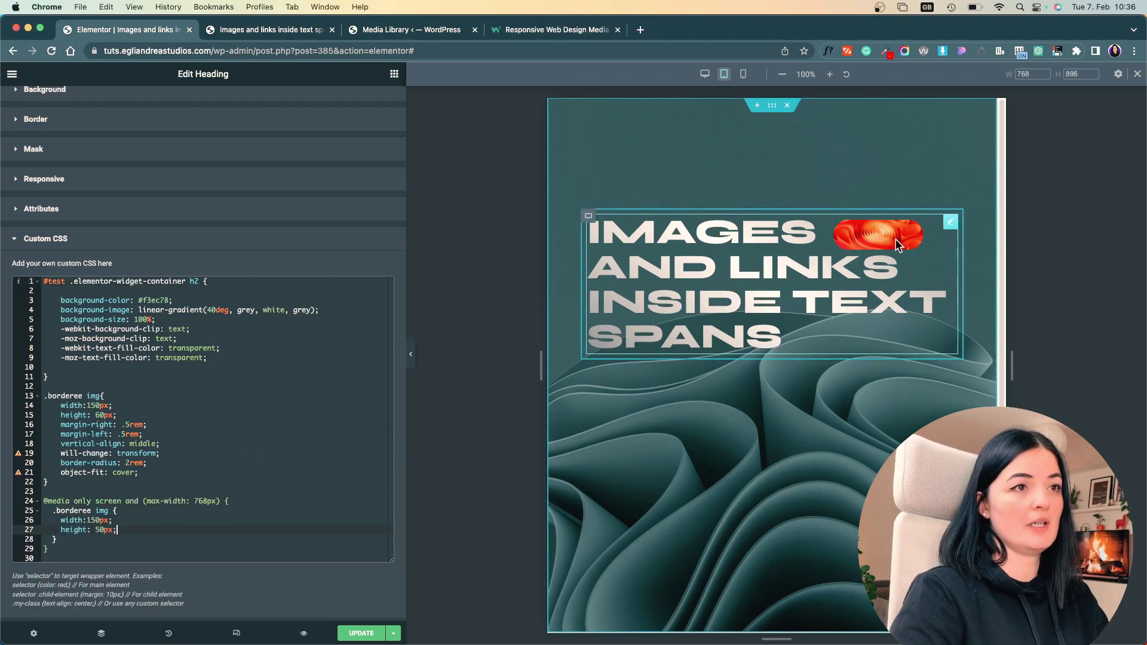
Set the height to 40px and the width to 130px for .borderee img in the 768px media query.
left_click(135, 547)
left_click(96, 530)
key("BackSpace")
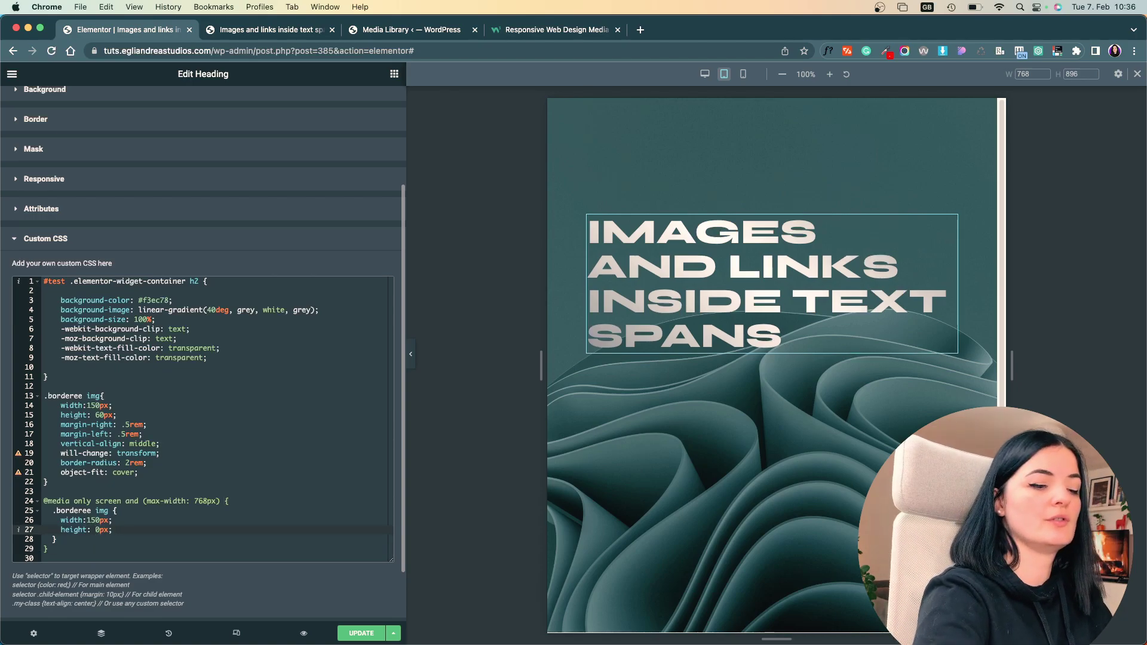
type("4")
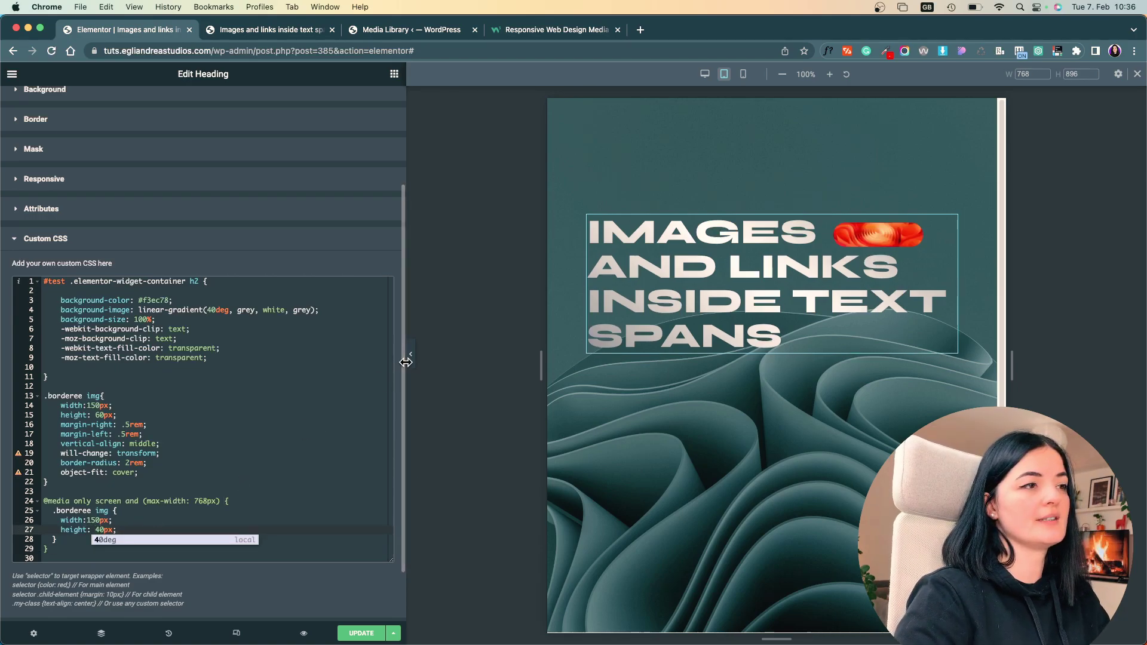
left_click(96, 521)
key("BackSpace")
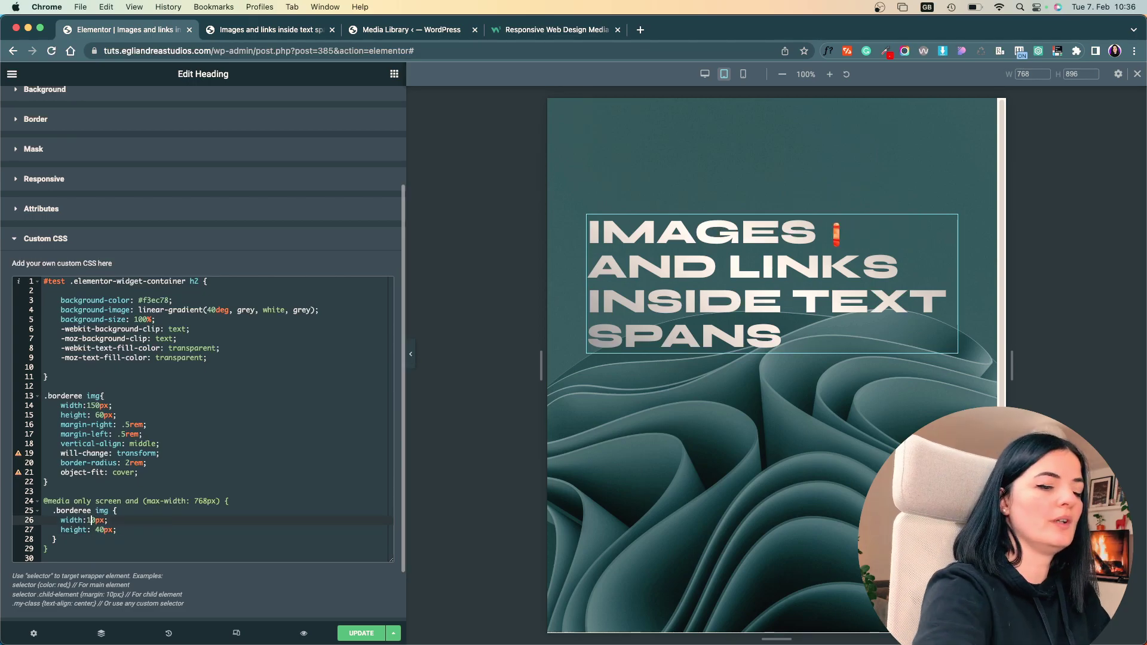
type("3")
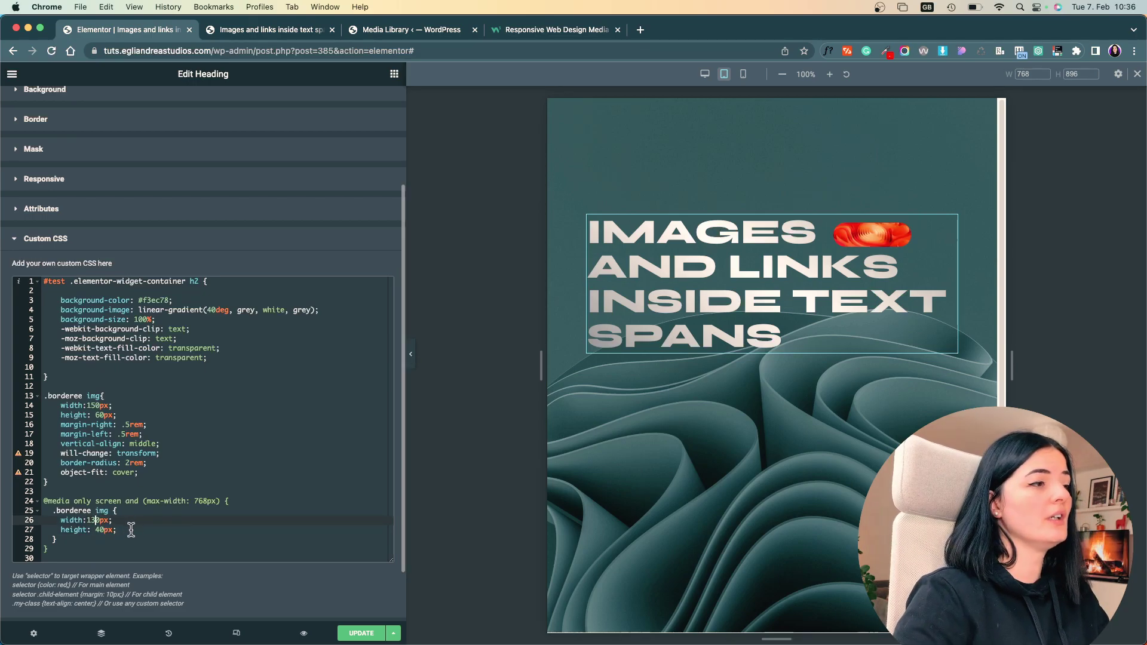
Set the .borderee img height in the 768px media query to 50px and check the tablet preview without the editing panel.
left_click(103, 531)
key("BackSpace")
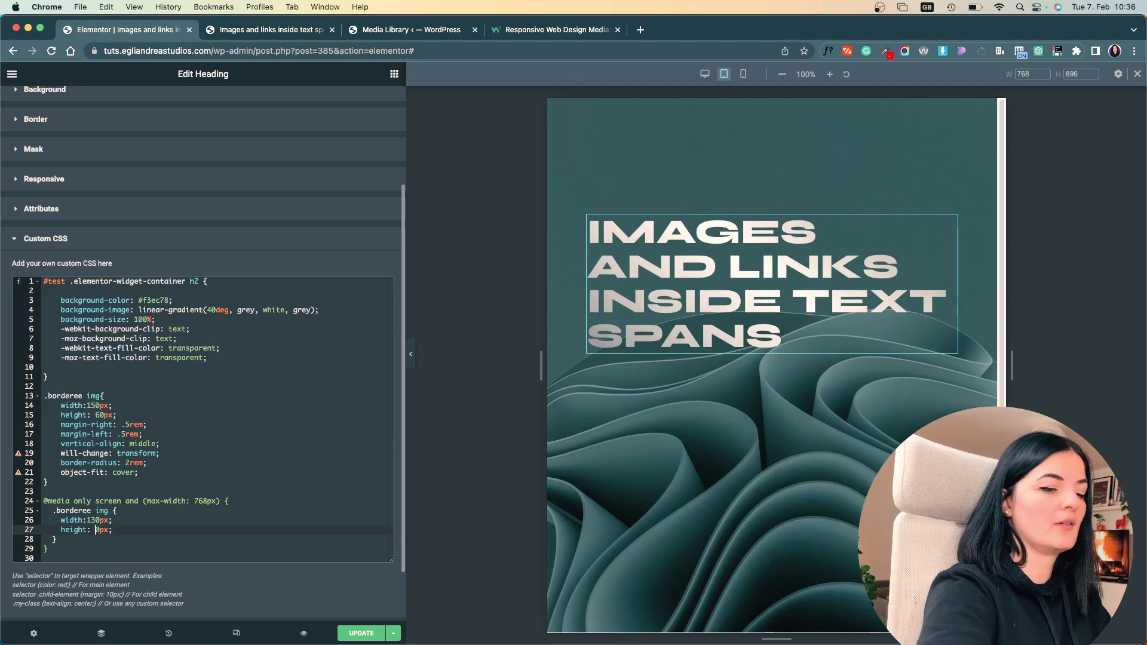
type("5")
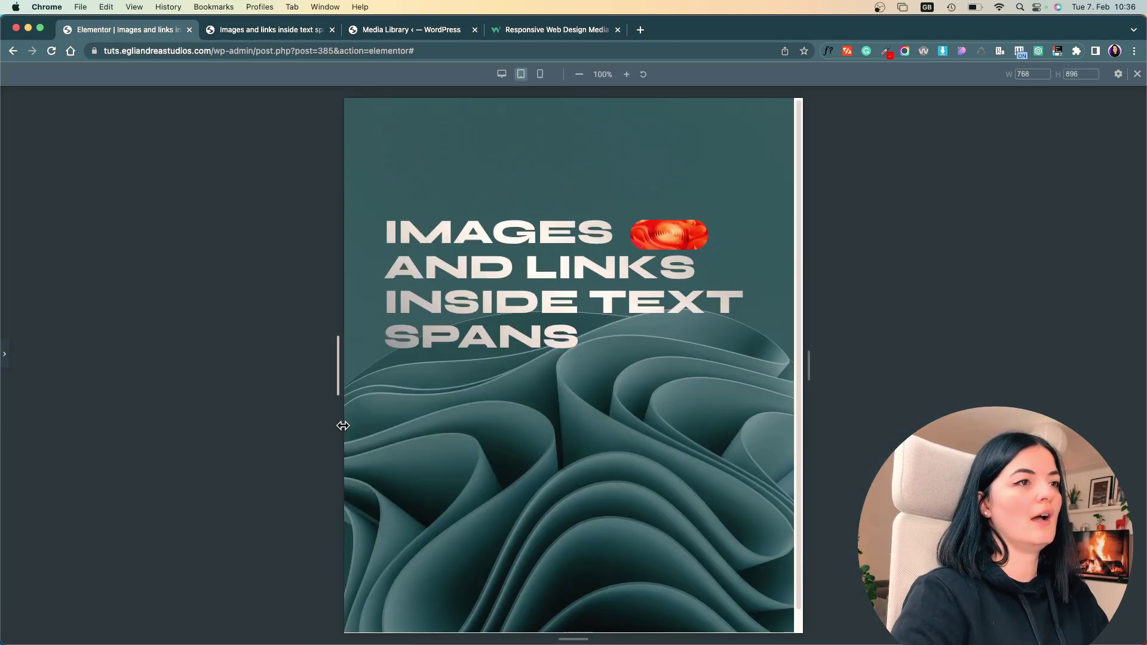
left_click(4, 354)
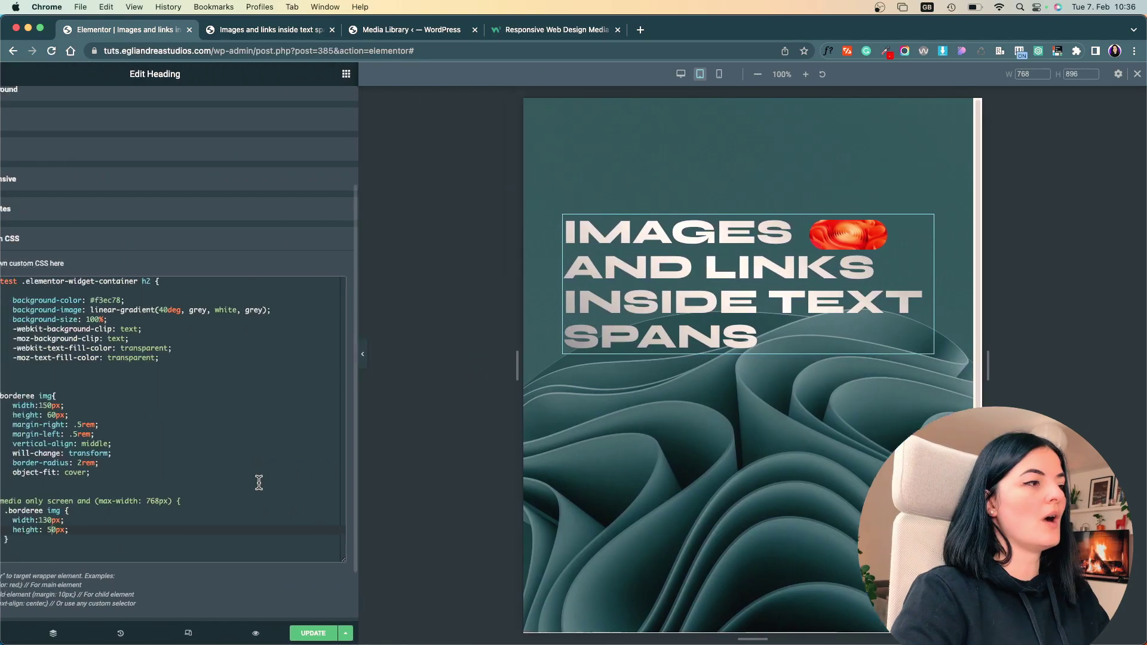
Duplicate the 768px media query below the original in the custom CSS and remove the copy's extra indentation.
left_click_drag(46, 493, 49, 541)
key("cmd+c")
left_click(56, 545)
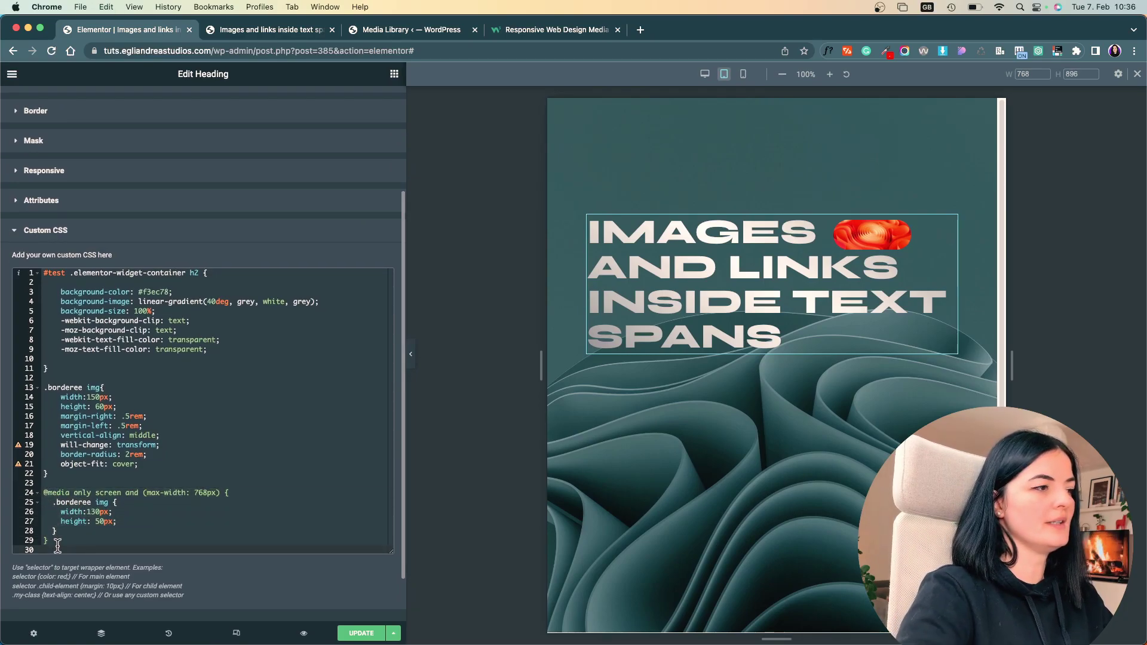
key("Return")
key("cmd+v")
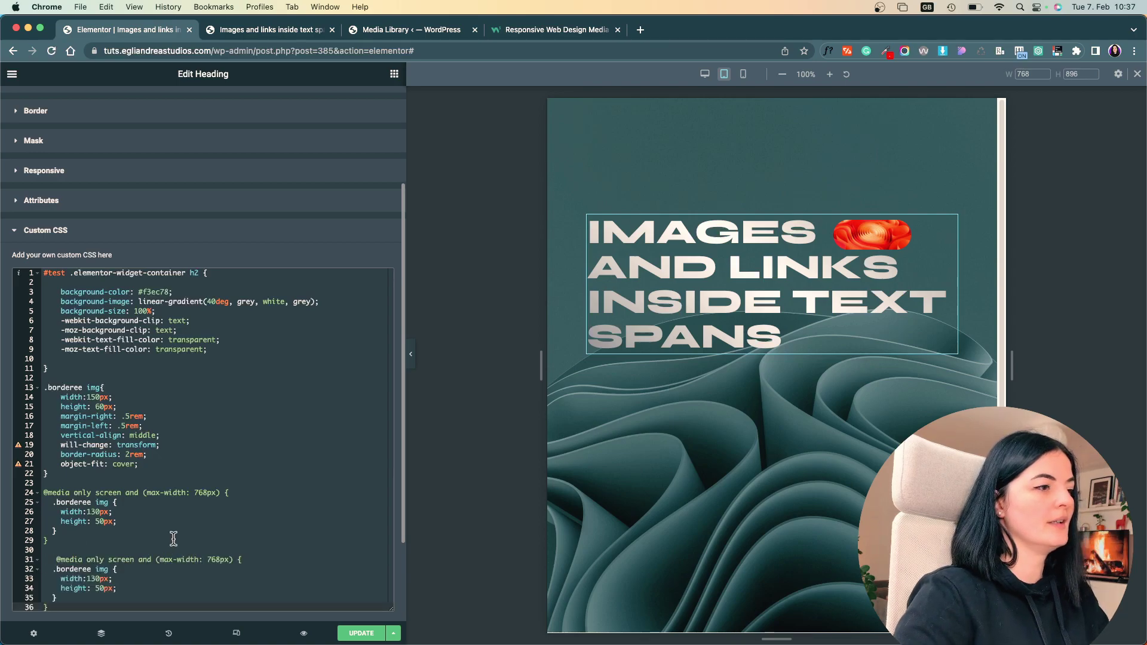
left_click(54, 559)
key("BackSpace")
key("BackSpace")
key("BackSpace")
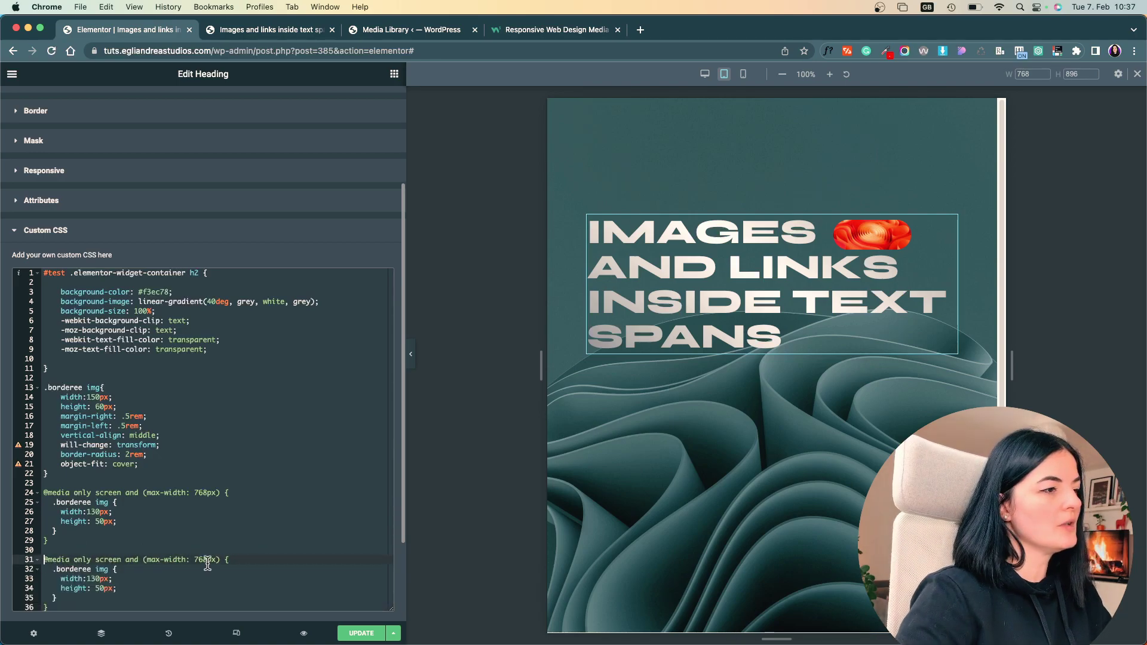
Switch to the mobile preview and set the duplicated media query's max-width to 360px.
left_click(743, 74)
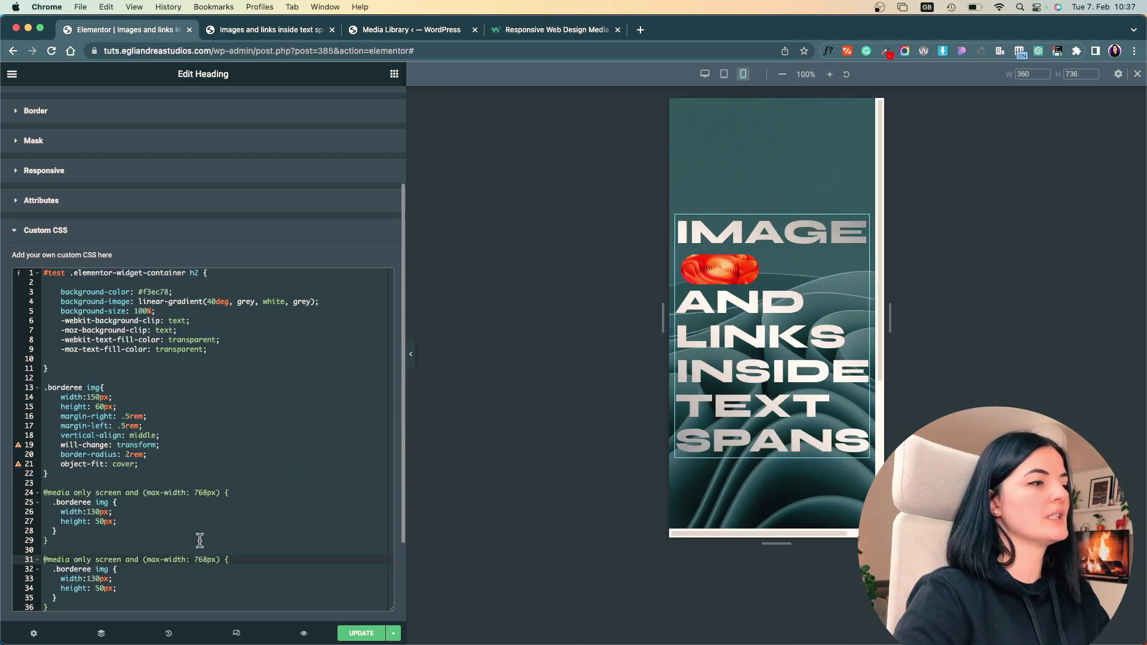
left_click(207, 559)
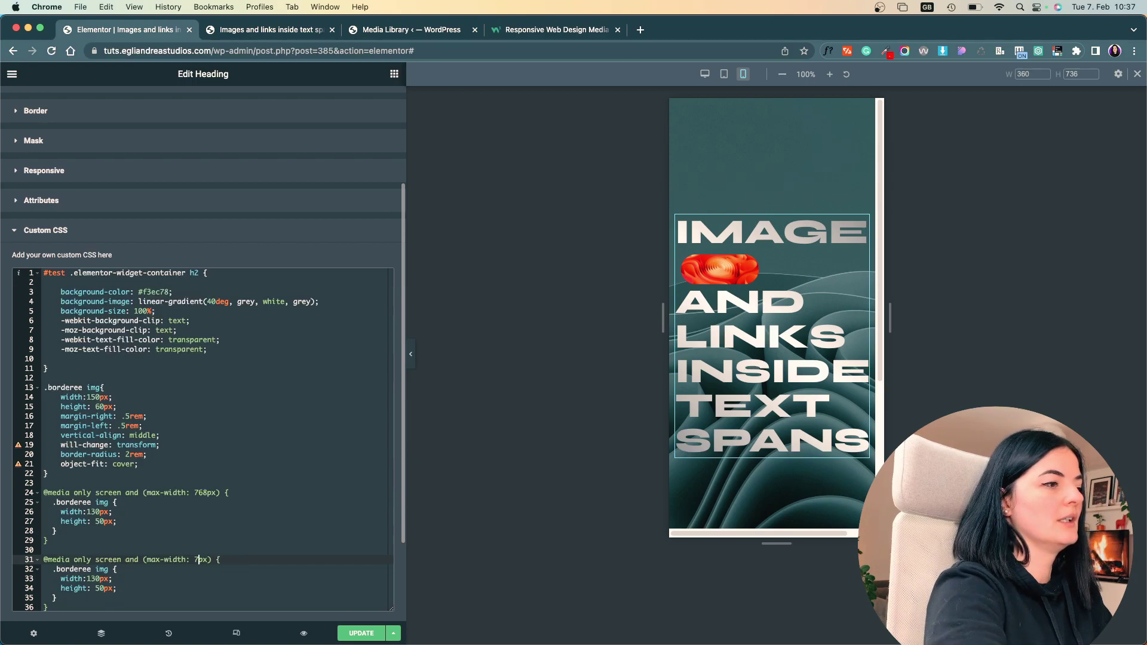
key("BackSpace")
key("BackSpace")
key("BackSpace")
type("360")
scroll(148, 501, "down", 2)
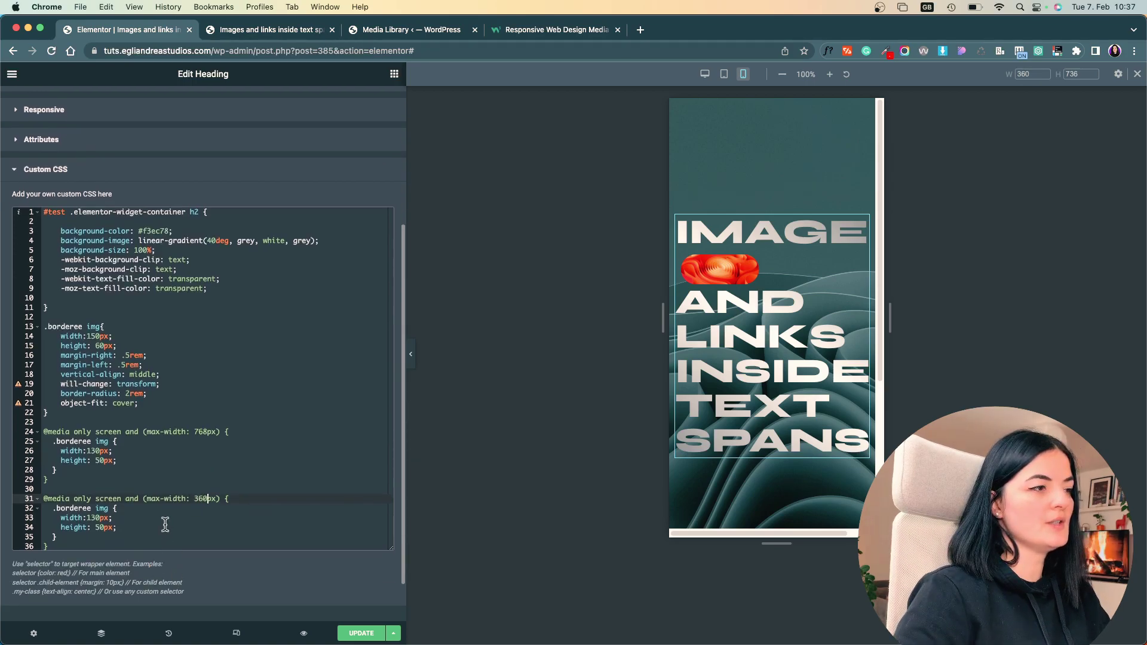
left_click(152, 502)
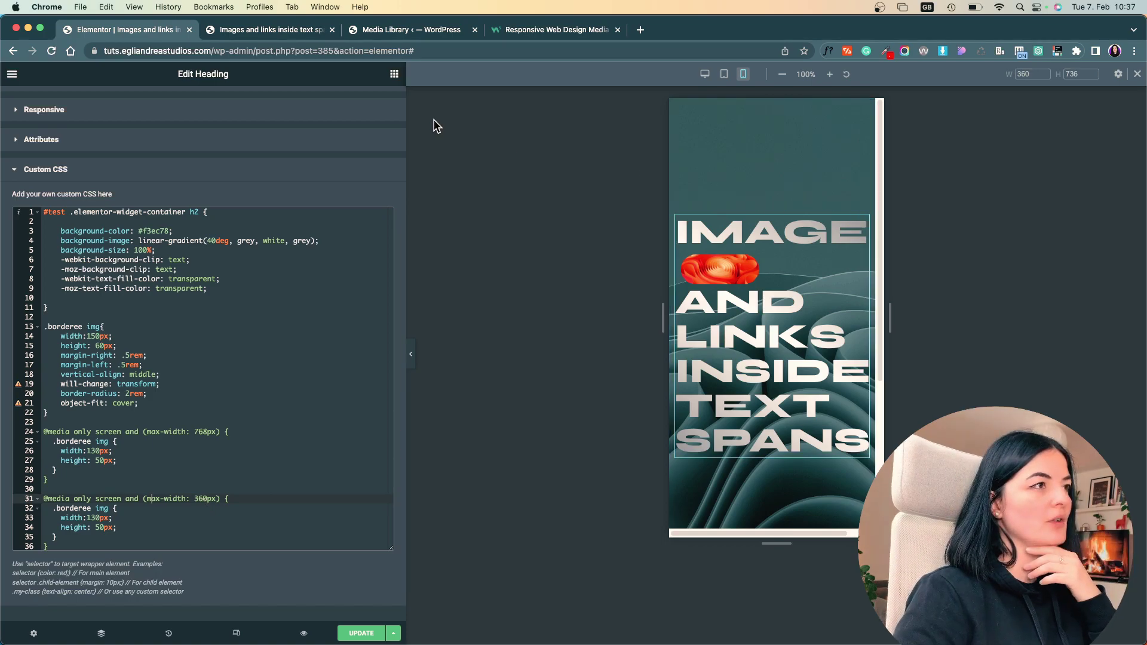
Set the heading's typography size for mobile to 1.4 rem.
scroll(83, 123, "up", 4)
left_click(56, 142)
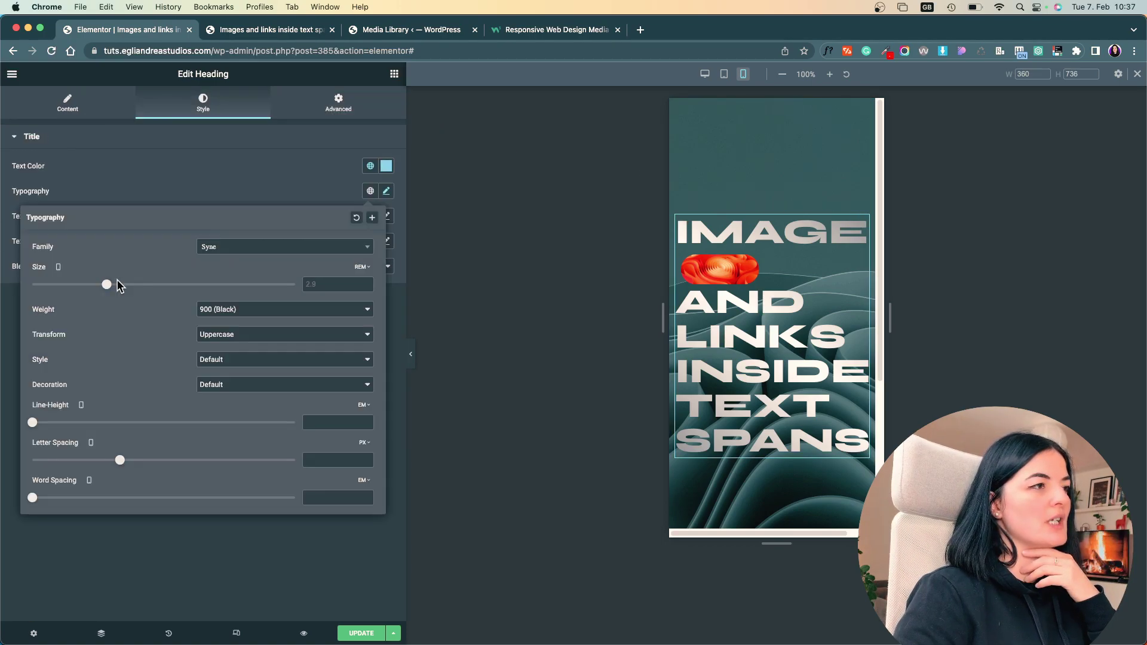
left_click_drag(107, 284, 67, 287)
Set the .borderee img height to 30px and width to 120px in the 360px media query of the custom CSS.
left_click(327, 105)
scroll(259, 476, "down", 5)
left_click(142, 540)
scroll(142, 547, "down", 5)
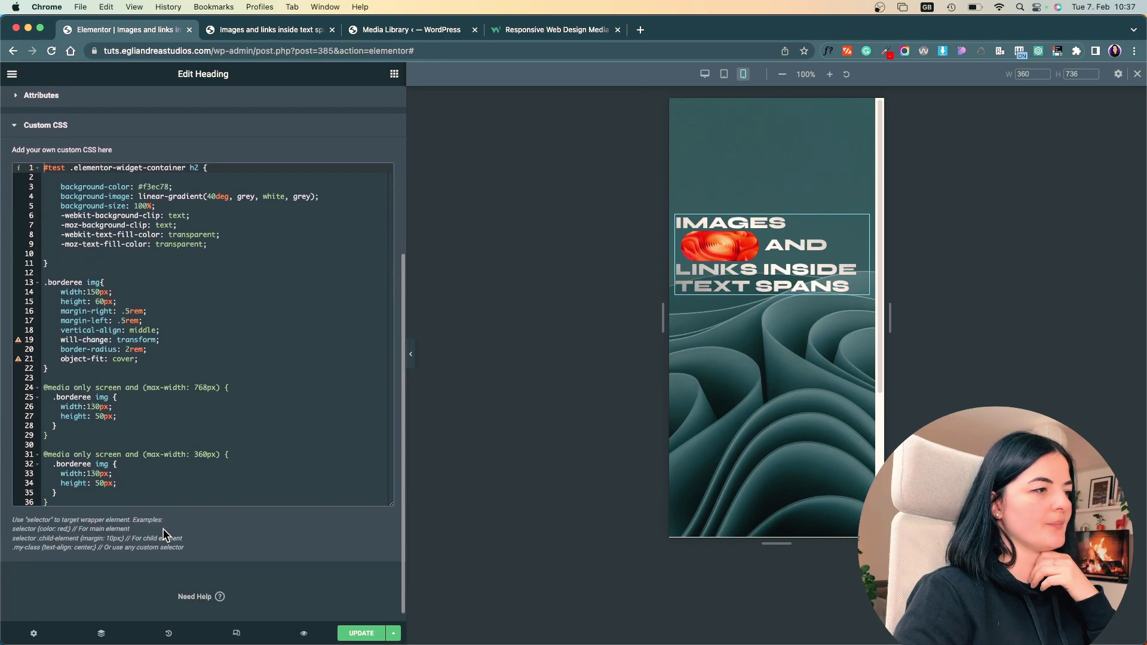
left_click(100, 485)
key("BackSpace")
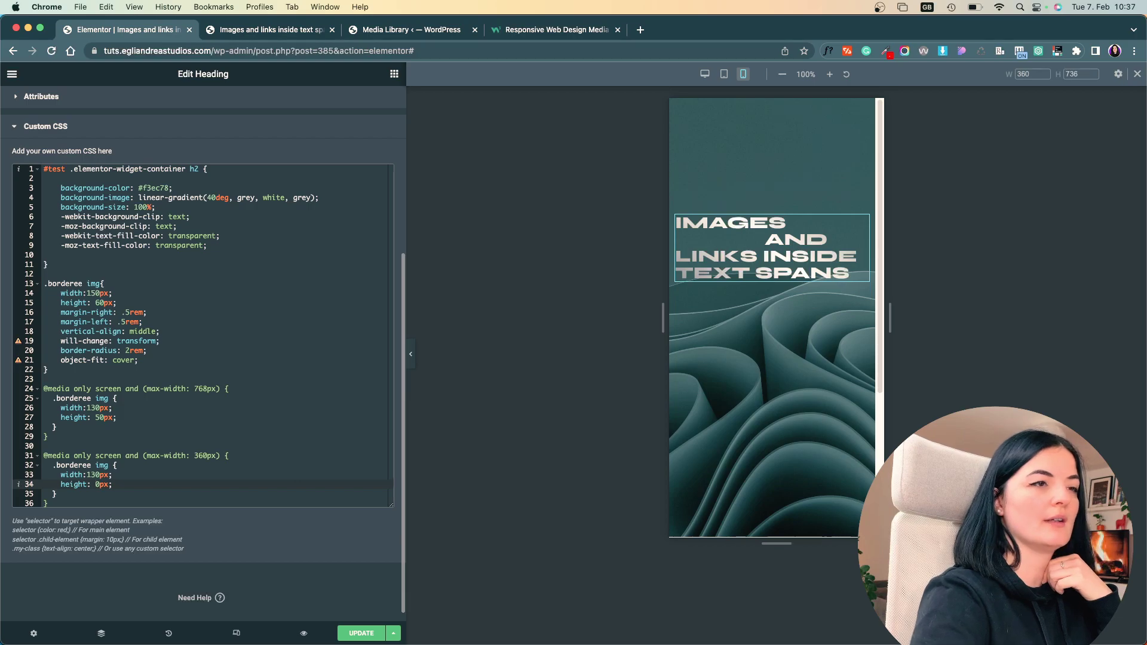
type("3")
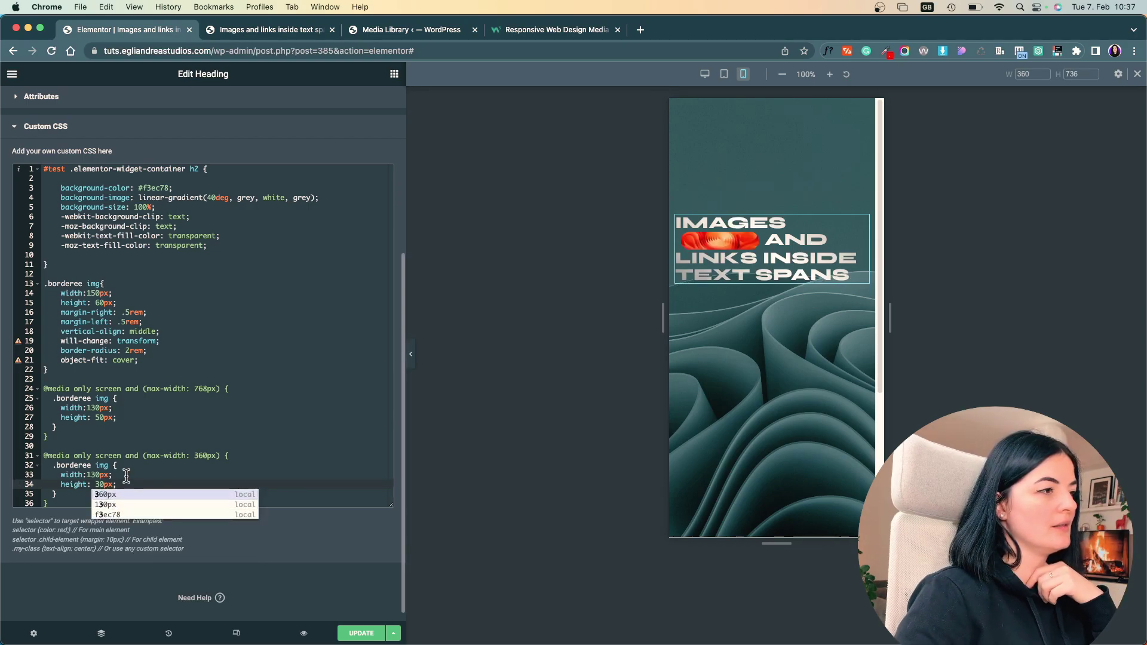
left_click(95, 475)
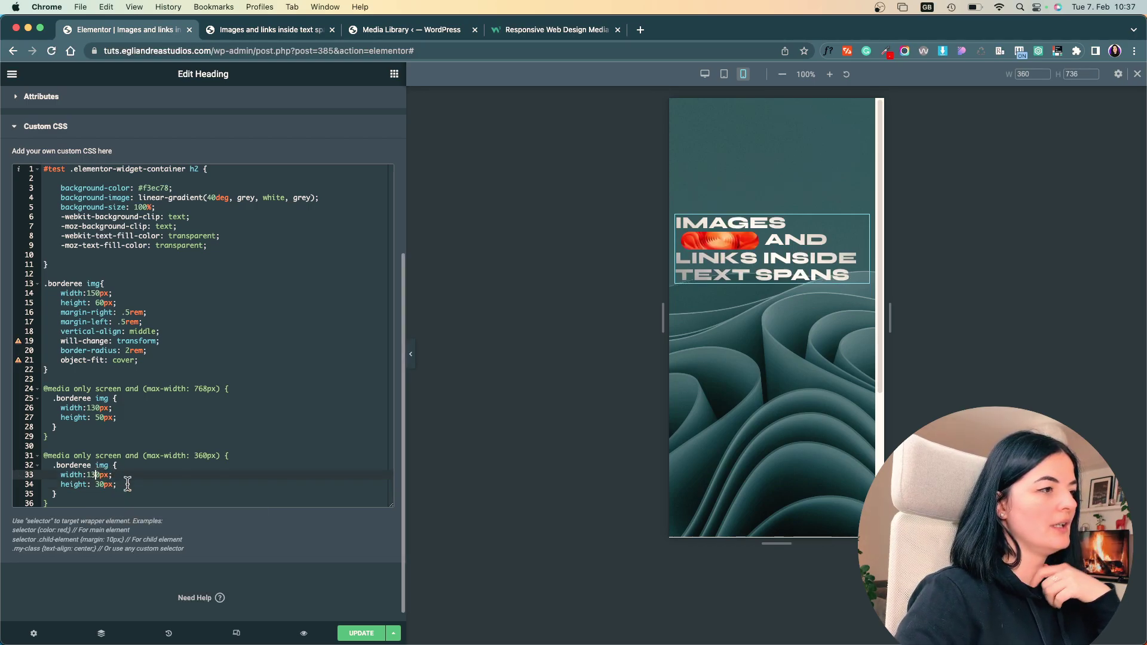
key("BackSpace")
type("2")
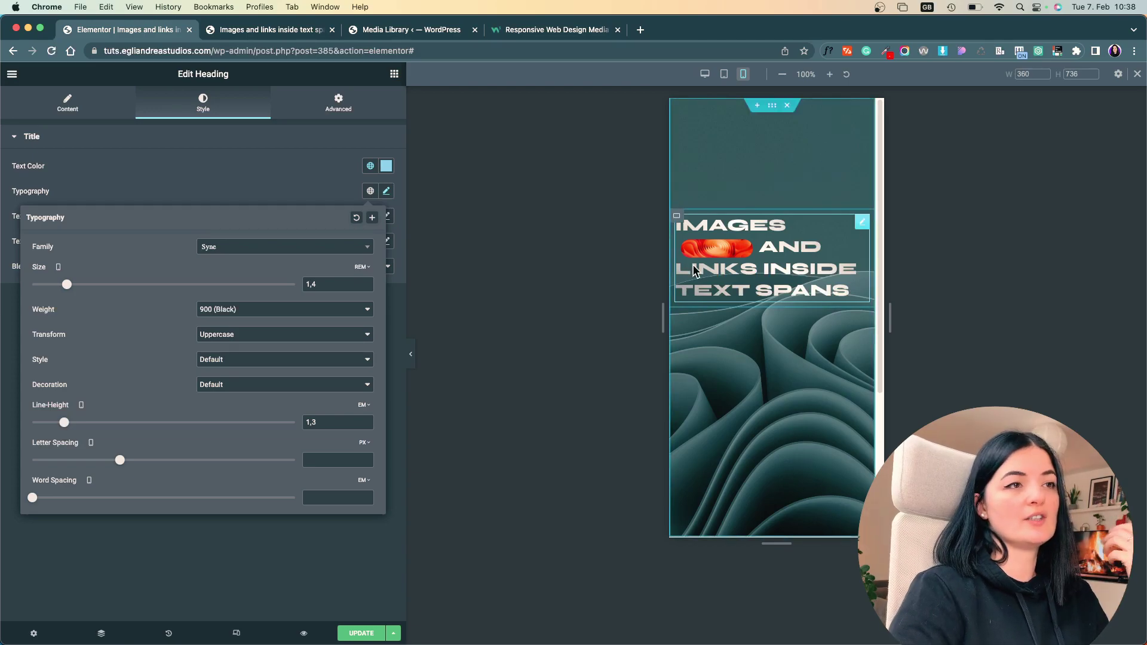
Widen the mobile preview to 460 px and set the second media query's max-width to 460px in the custom CSS.
left_click(372, 116)
scroll(184, 418, "down", 5)
left_click(182, 540)
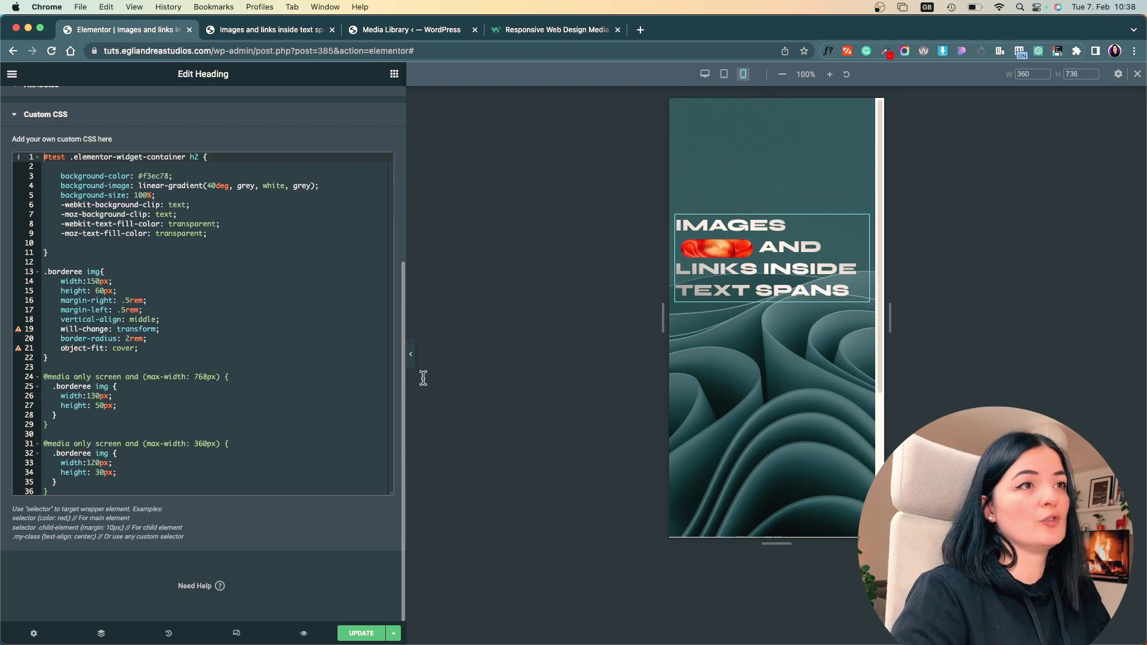
left_click_drag(891, 288, 958, 281)
left_click(224, 454)
left_click(207, 443)
key("BackSpace")
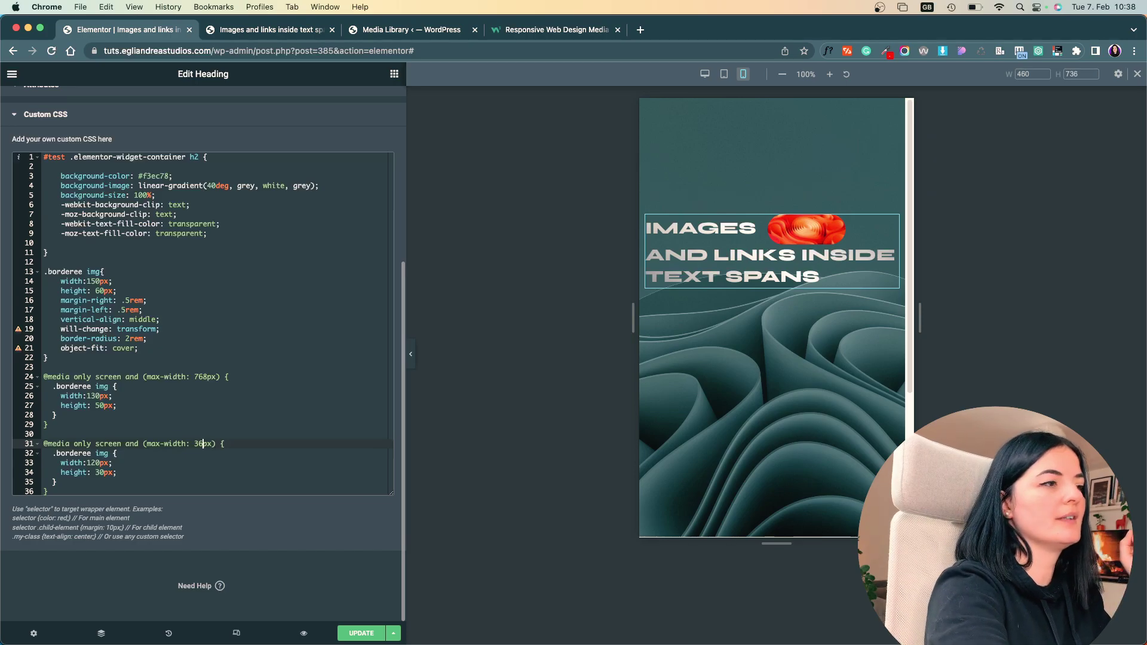
type("460")
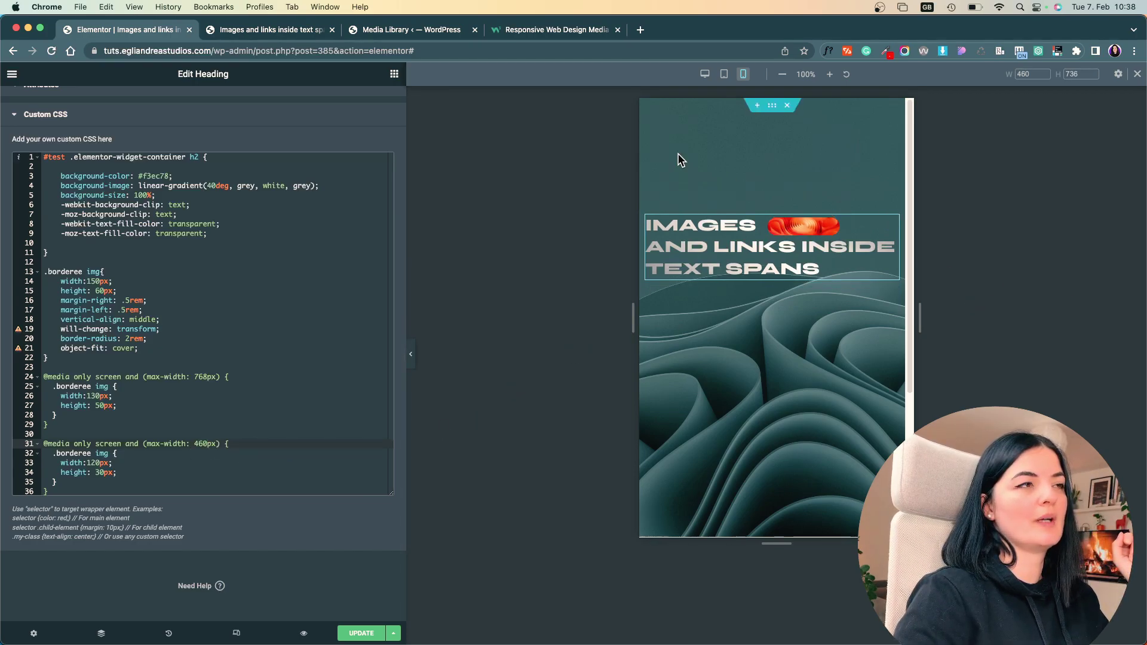
Widen the mobile preview to 557 px and add a linked purple-me image and "About me" follow span after "links" in the heading title.
left_click_drag(921, 298, 972, 292)
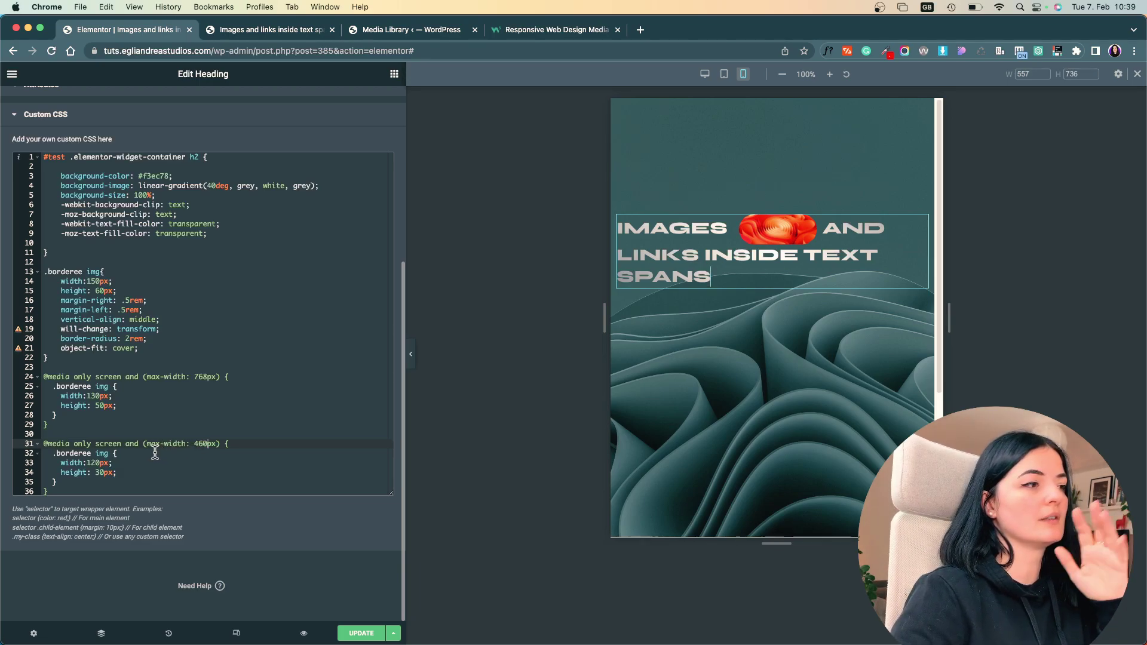
scroll(230, 249, "up", 10)
left_click(90, 123)
left_click(67, 102)
left_click(173, 201)
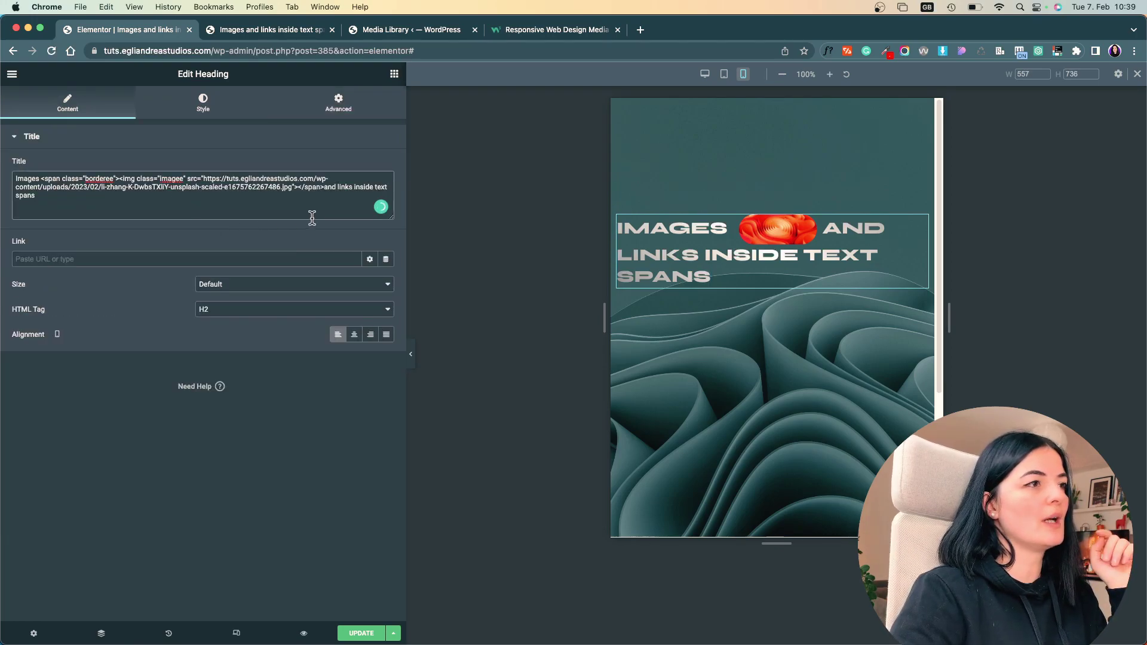
left_click(353, 187)
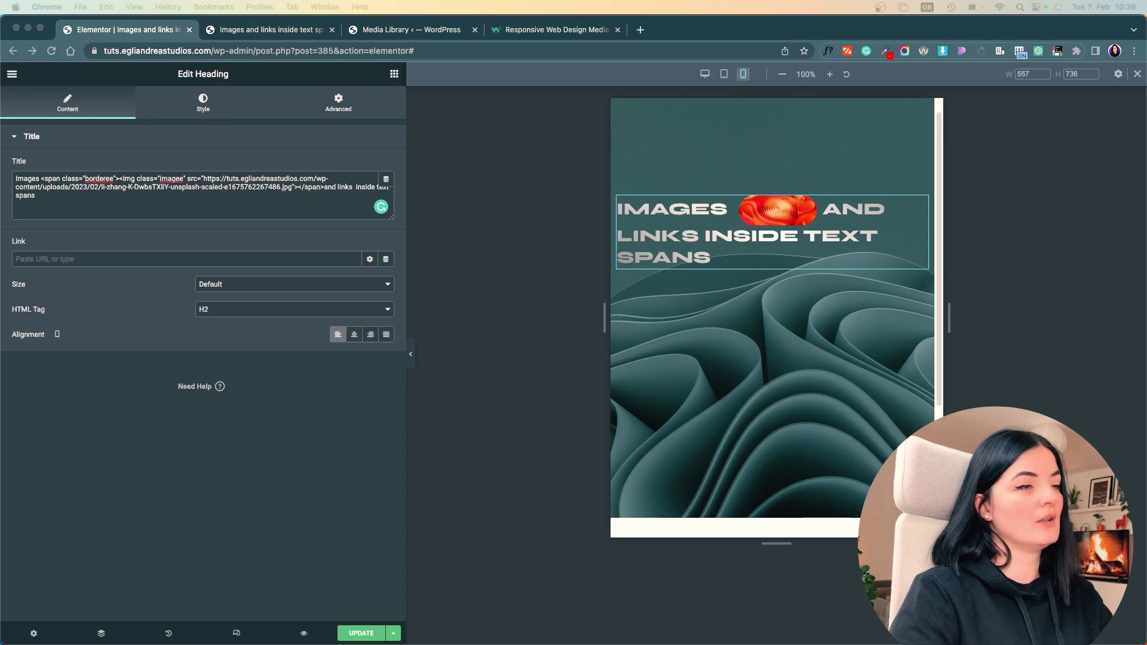
type("<a href=\"https://egliandreastudios.com/about\"><span><img class=\"purple-me\" src=\"http://egliandreastudios.com/wp-content/uploads/2023/02/unnamed-file.png\"></span ><span class=\"follow\">About me</span></a>")
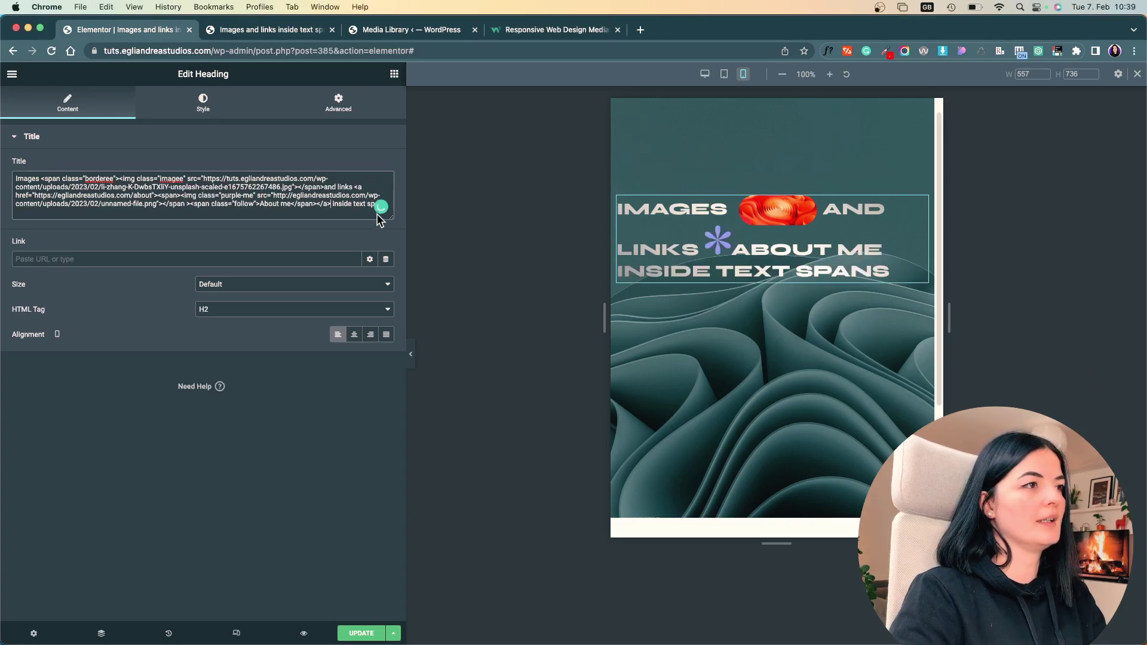
left_click_drag(388, 219, 389, 264)
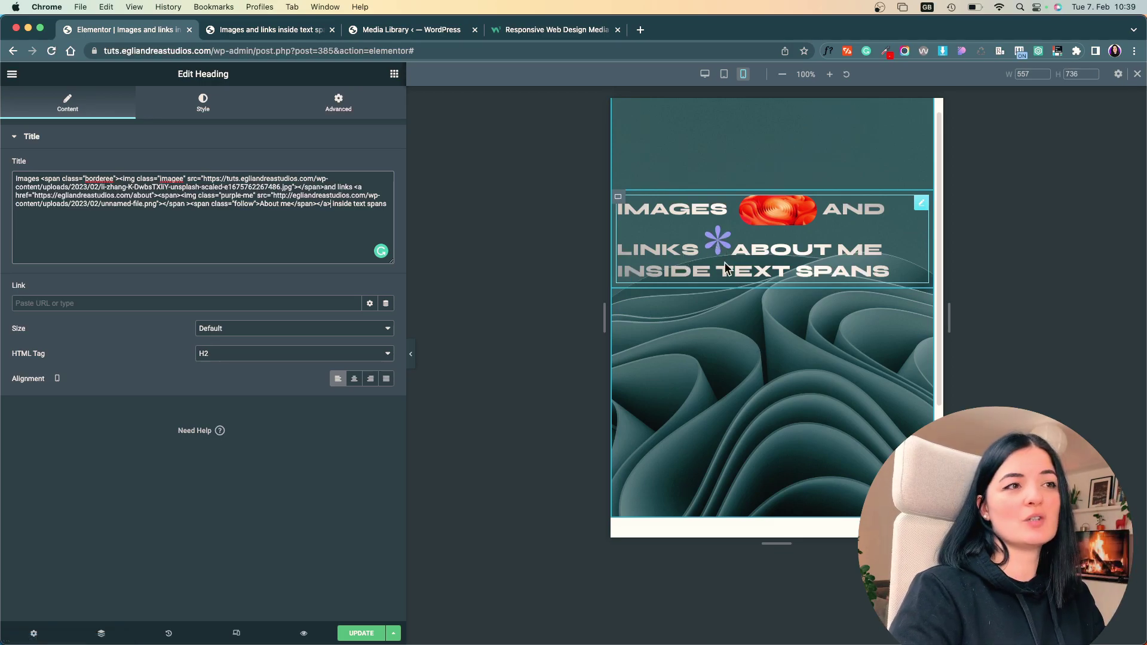
left_click_drag(260, 204, 289, 206)
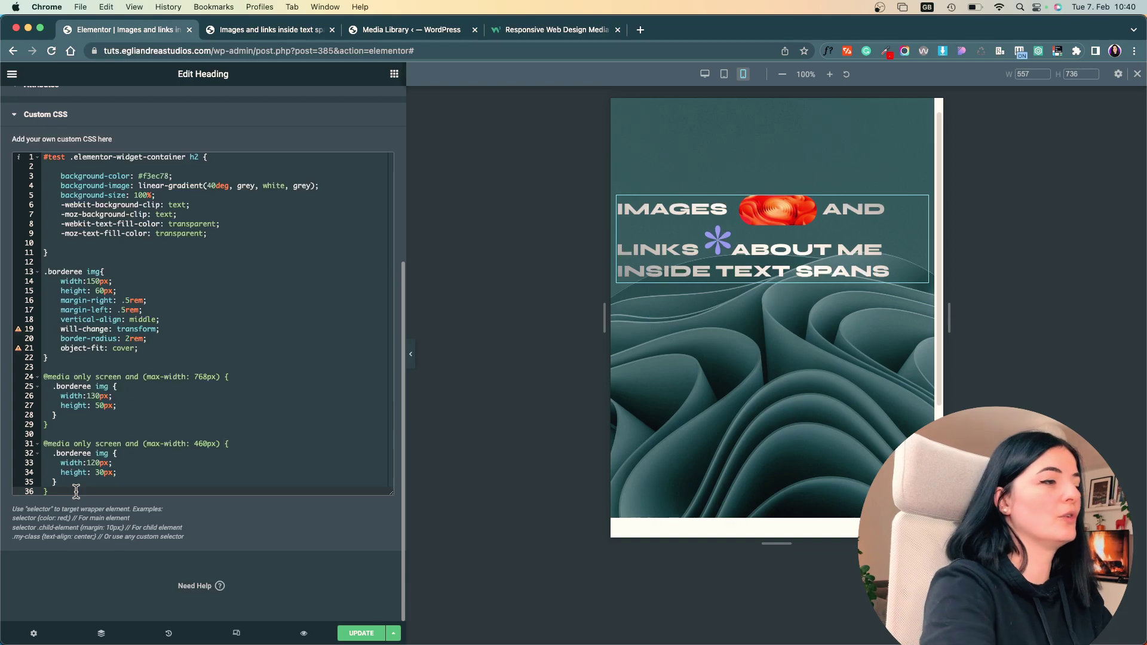
Add a purple-me rule with rotation 6.3s infinite linear, 0deg to 360deg rotation keyframes and a .follow rule below .borderee img in the custom CSS.
left_click(72, 357)
key("Return")
key("Return")
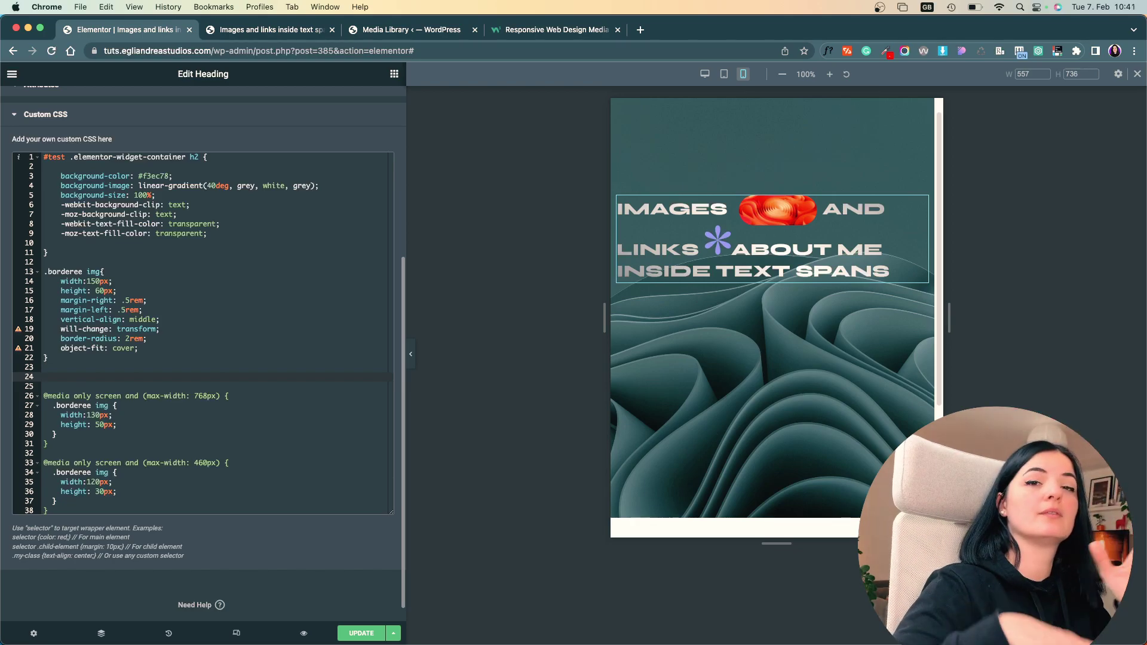
type("purple-me {     animation: rotation 6.3s infinite linear;  }  @keyframes rotation {   0% {     transform: rotate(0deg);   }   100% {     transform: rotate(360deg);   } }  .follow {     font-family: 'Manrope', sans-serif;     font-size: 1.3rem;     font-style: italic;     /*text-decoration: wavy underline;*/  }")
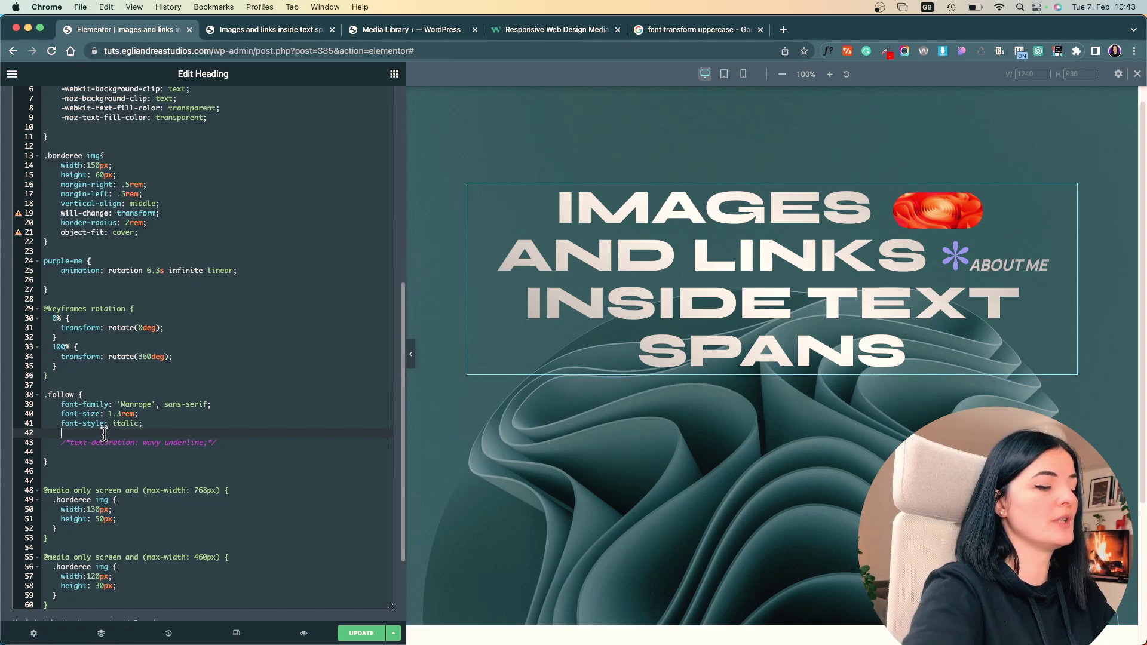
Add text-transform: lowercase to the .follow rule in the custom CSS and check the heading at full preview width.
type("text")
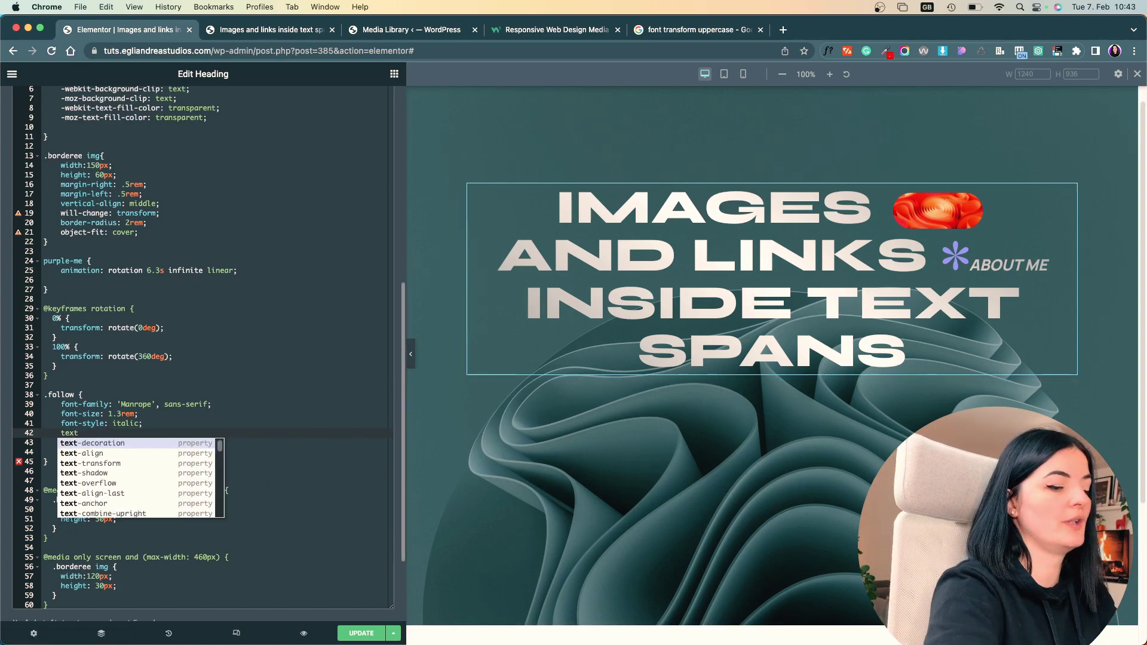
key("Down")
key("Down")
key("Return")
type("low")
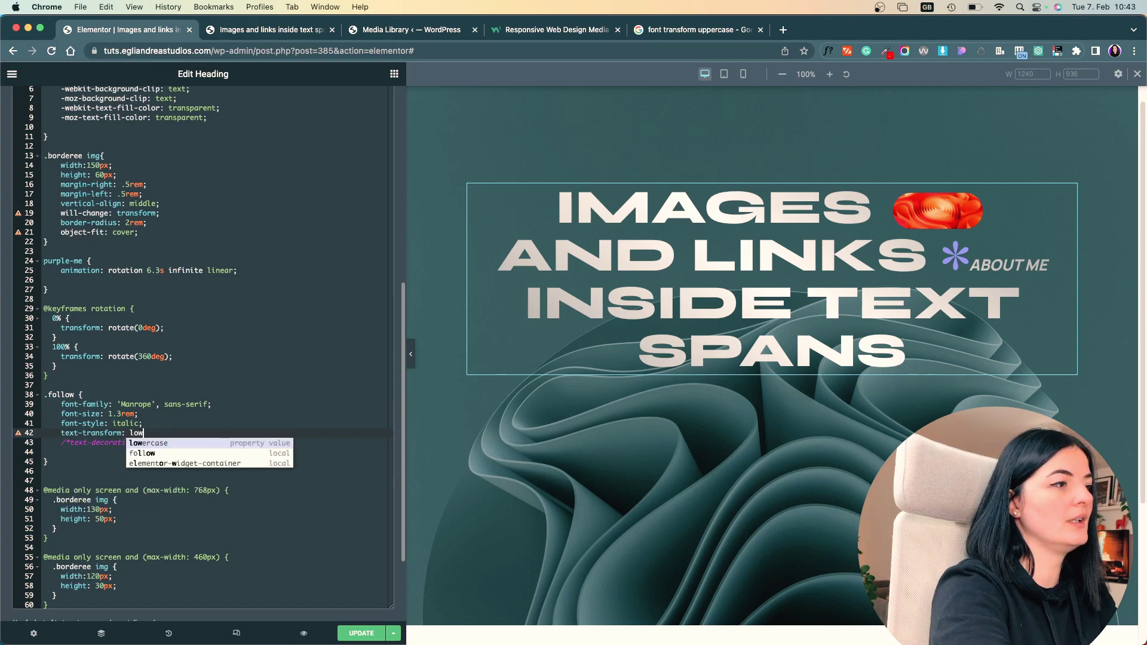
key("Return")
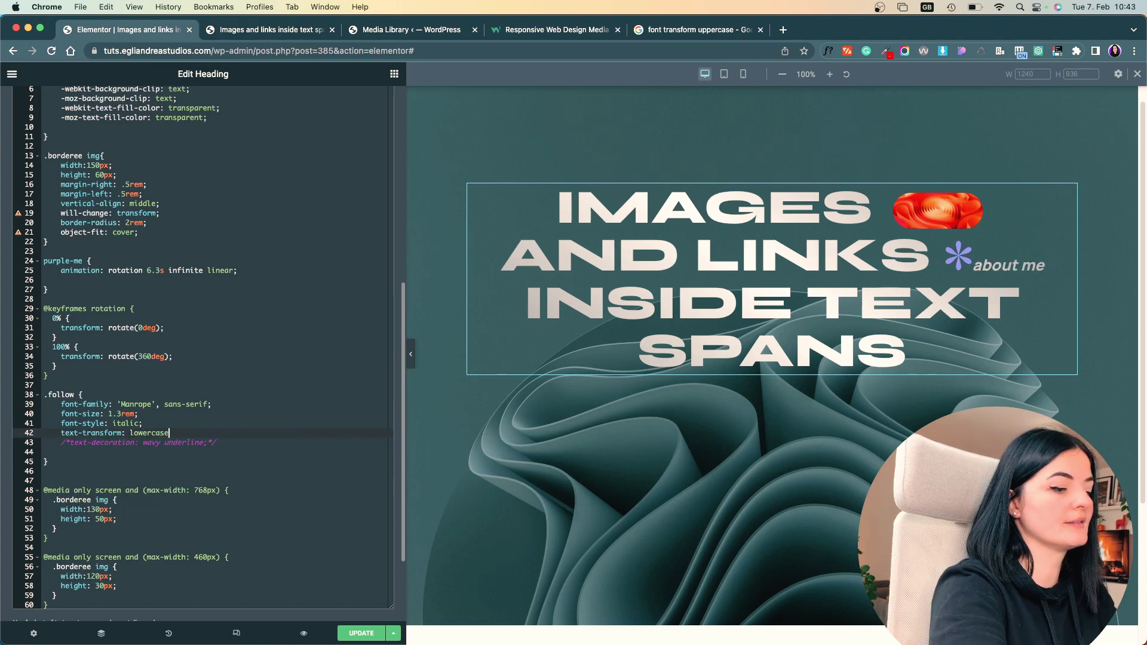
left_click(410, 354)
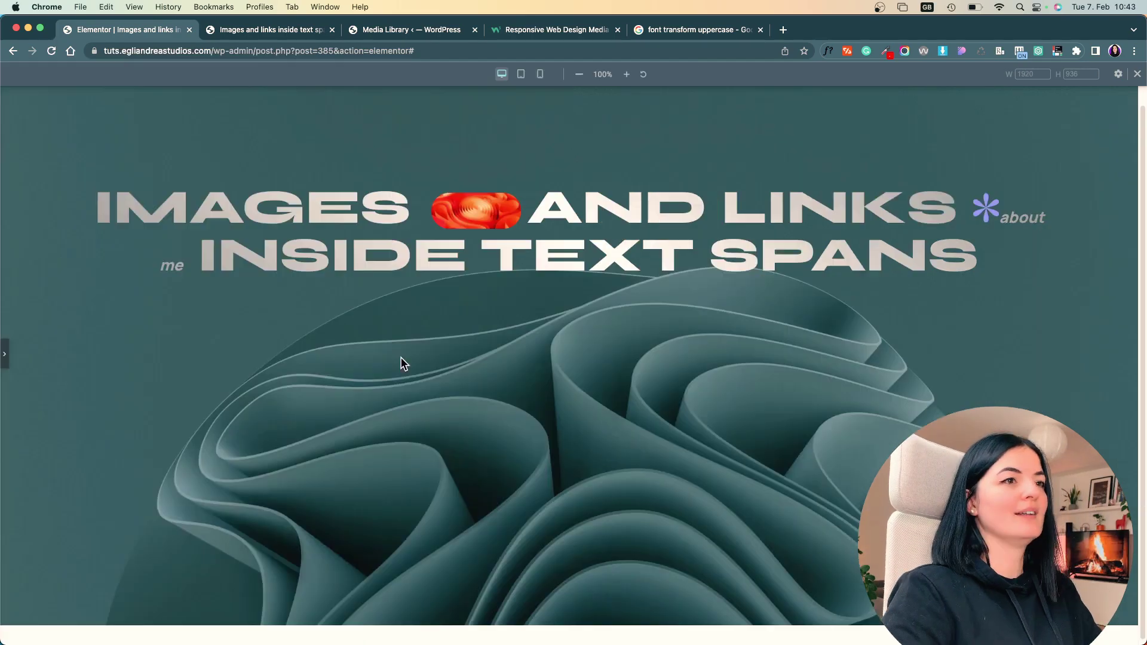
left_click(7, 357)
Open the heading's title content and enlarge its text box to show the full HTML.
scroll(152, 139, "up", 5)
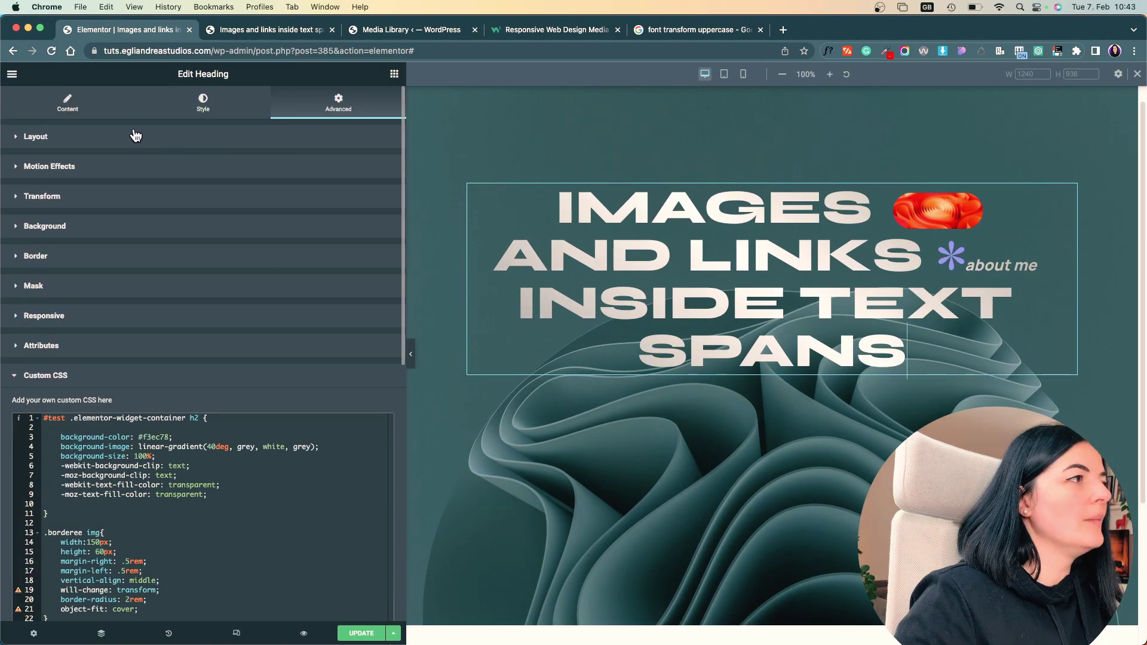
left_click(42, 98)
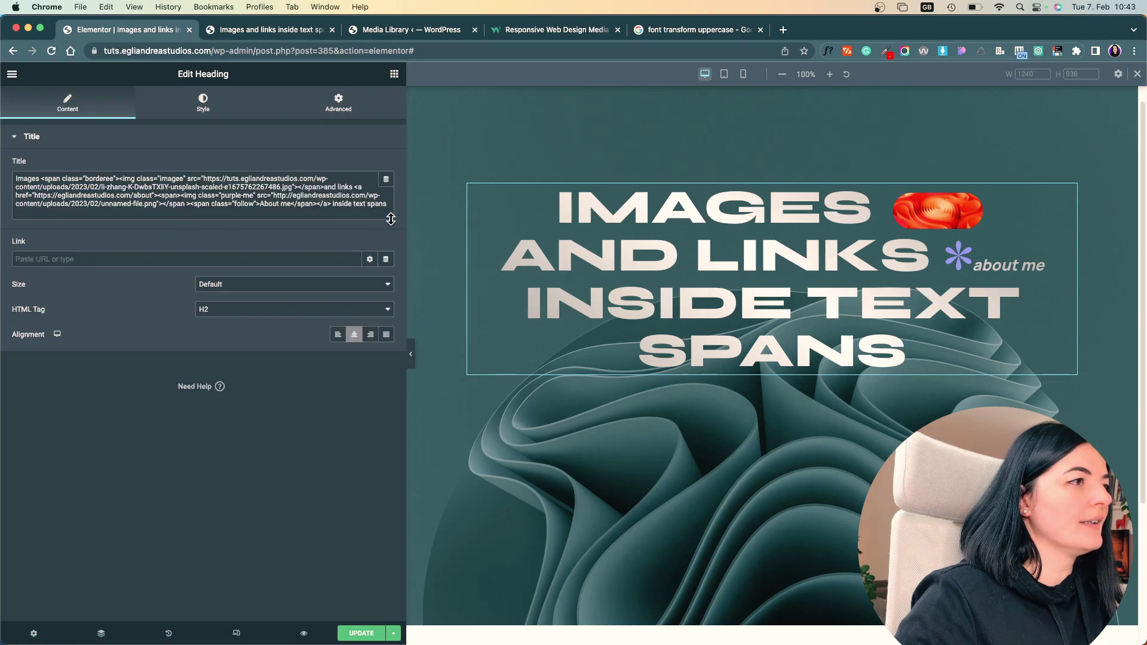
left_click_drag(390, 219, 391, 311)
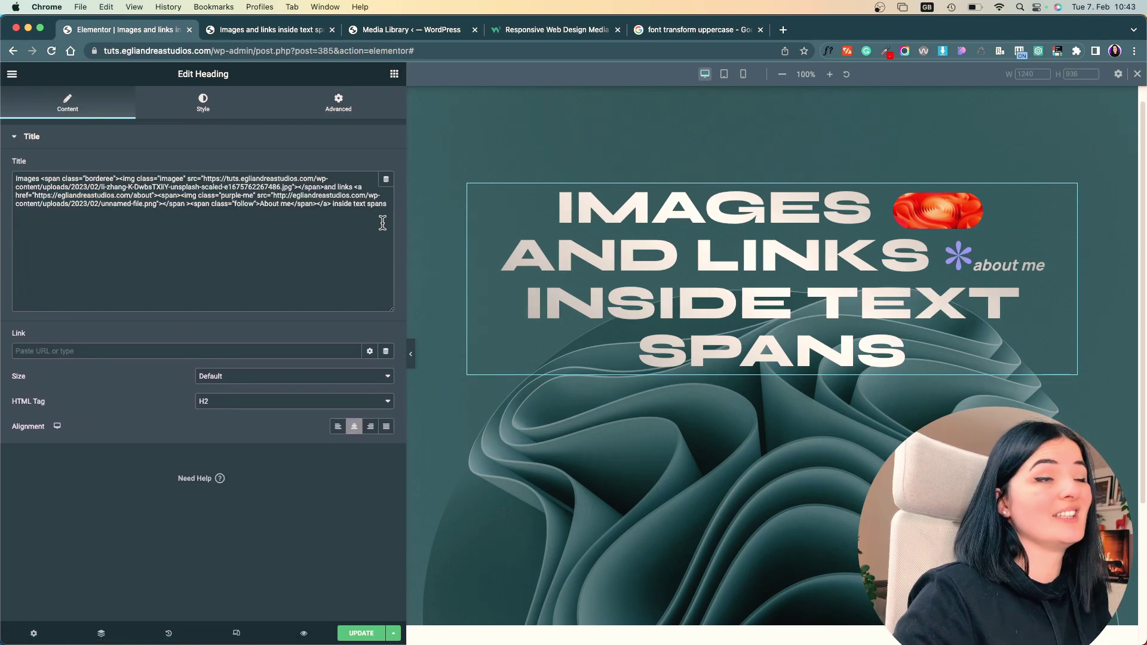
Open dribbble.com in a new browser tab and copy its address.
left_click(783, 30)
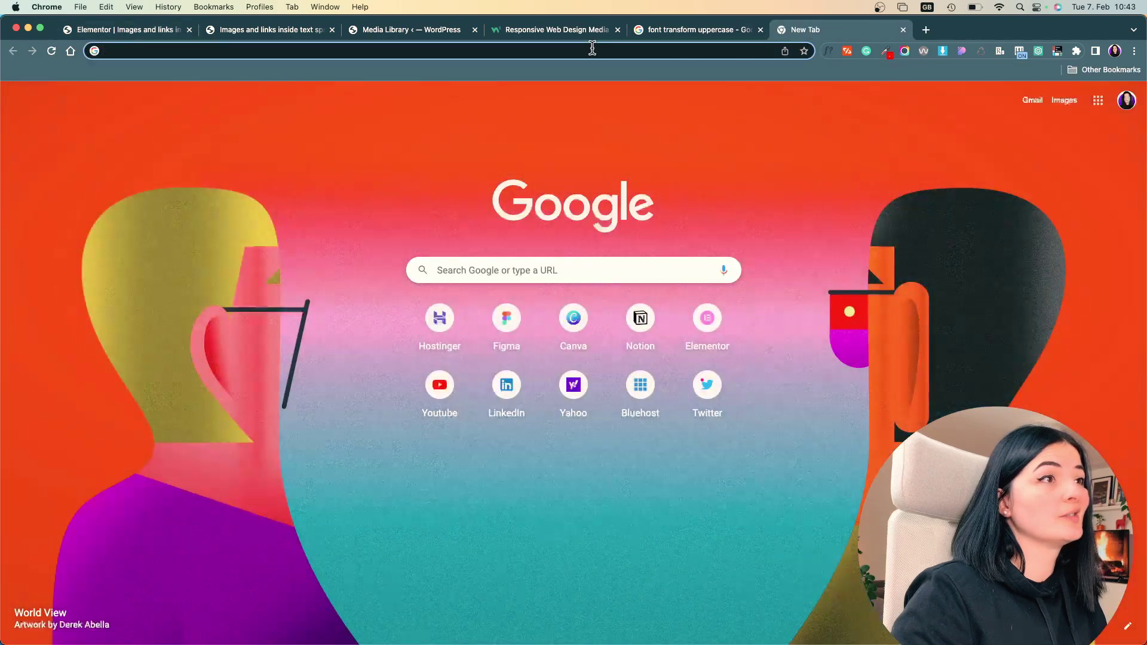
type("dribbble")
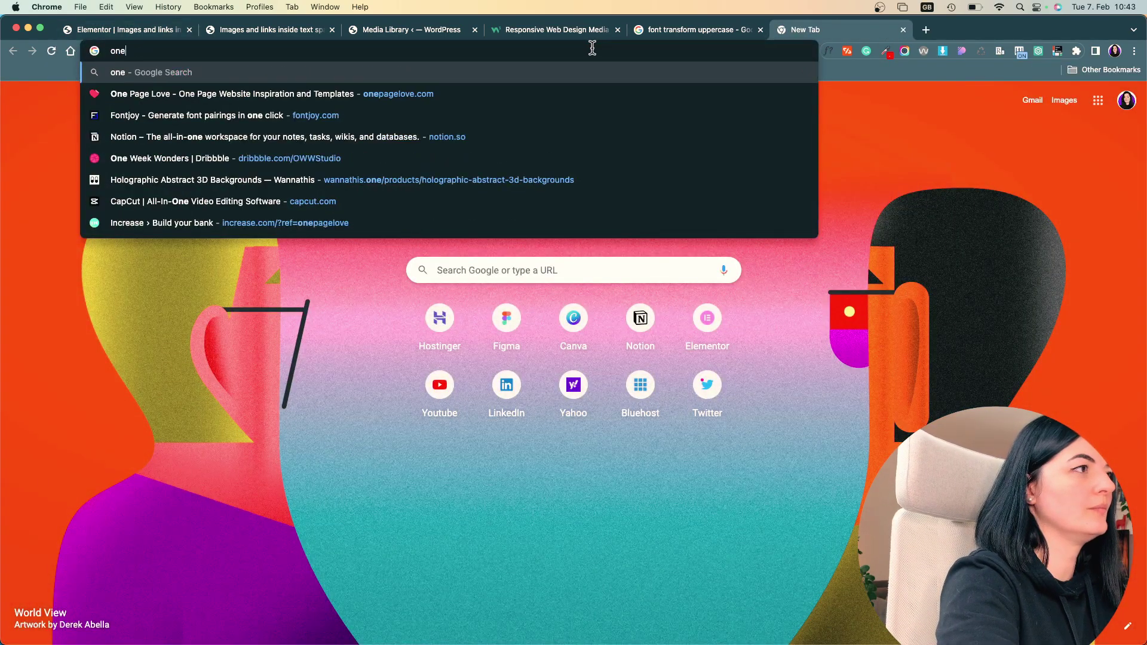
key("Return")
left_click(222, 53)
key("super+c")
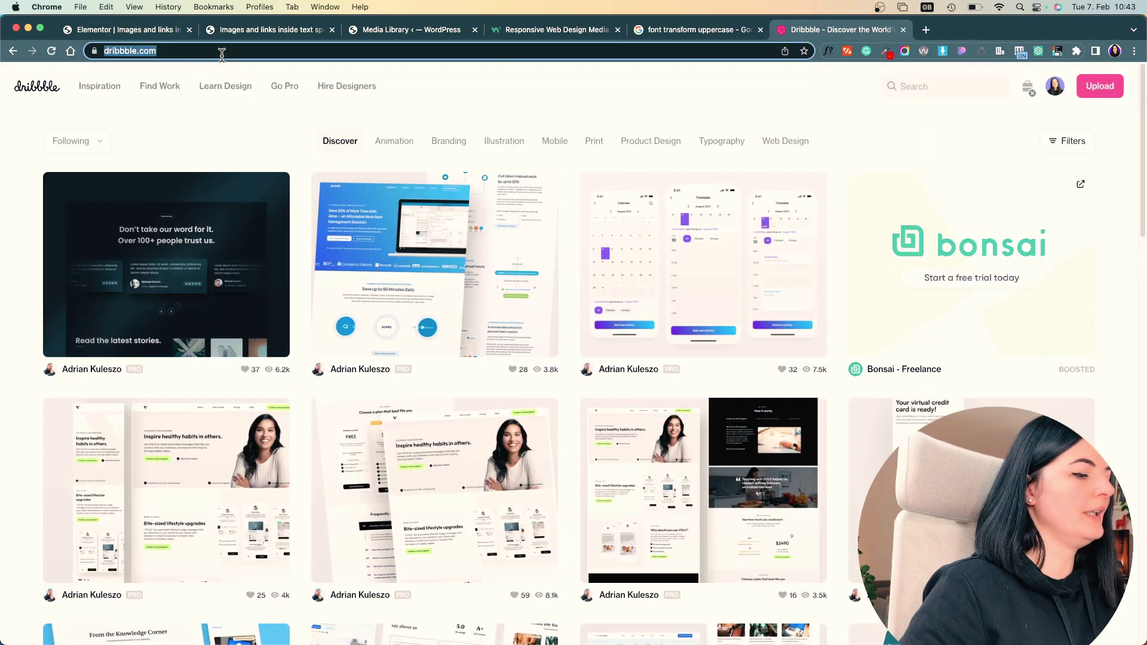
left_click(249, 31)
left_click(123, 33)
left_click(231, 245)
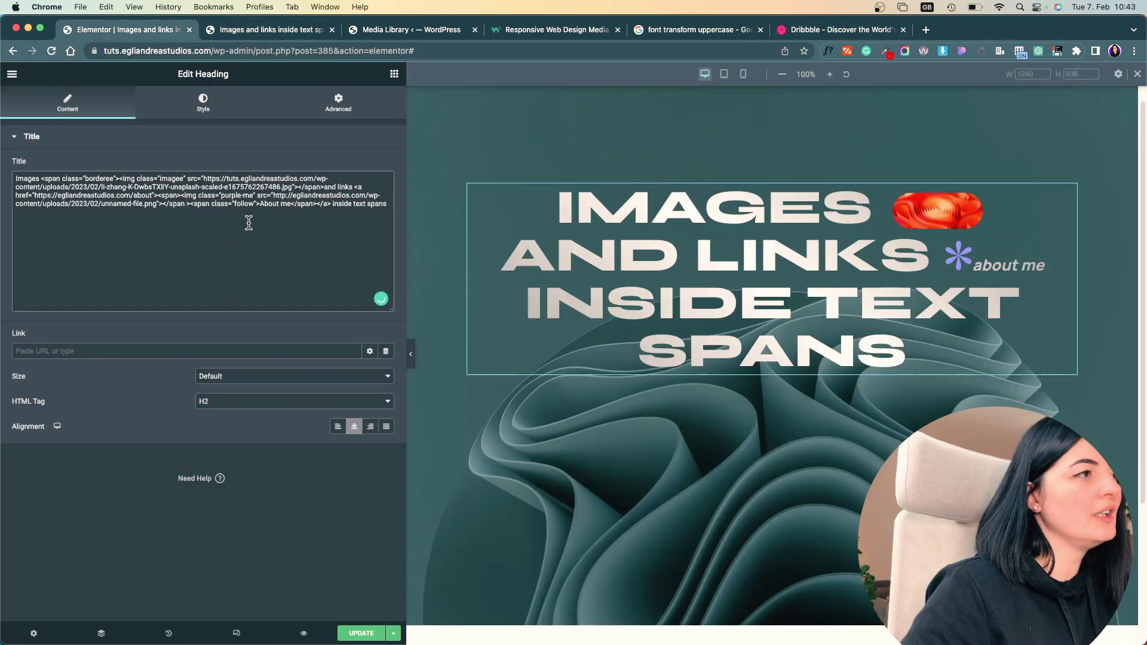
left_click_drag(272, 194, 197, 204)
left_click_drag(34, 195, 150, 197)
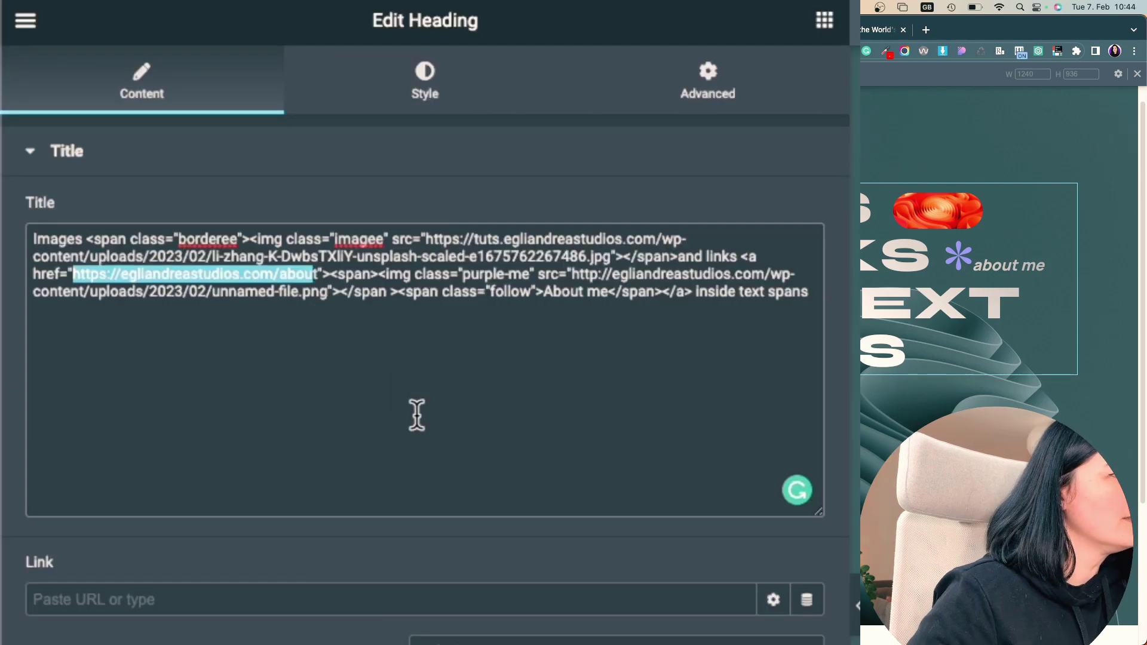
left_click(364, 359)
left_click_drag(72, 273, 319, 275)
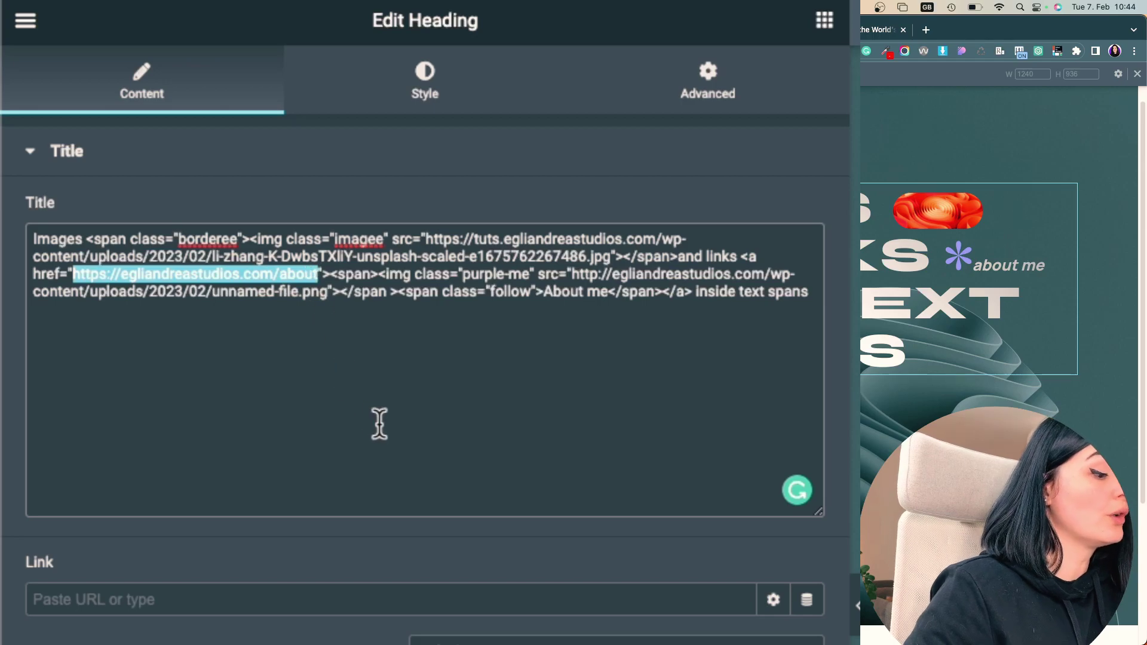
key("super+v")
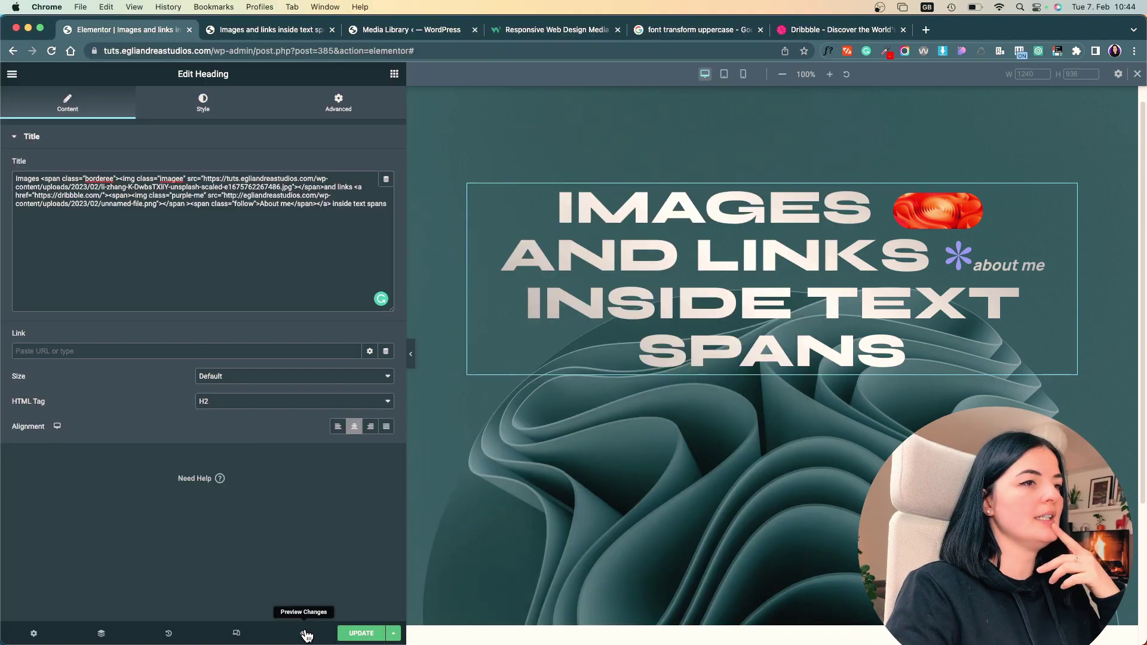
left_click(304, 634)
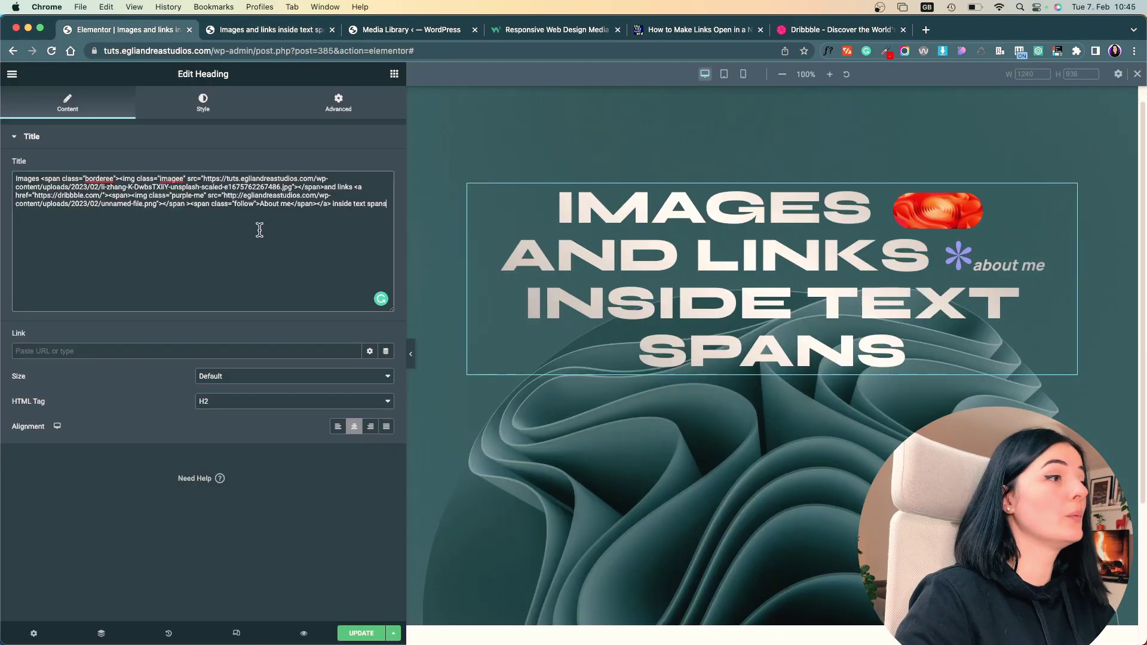
Add target="_blank" to the dribbble.com link in the heading title so it opens in a new tab.
left_click(288, 274)
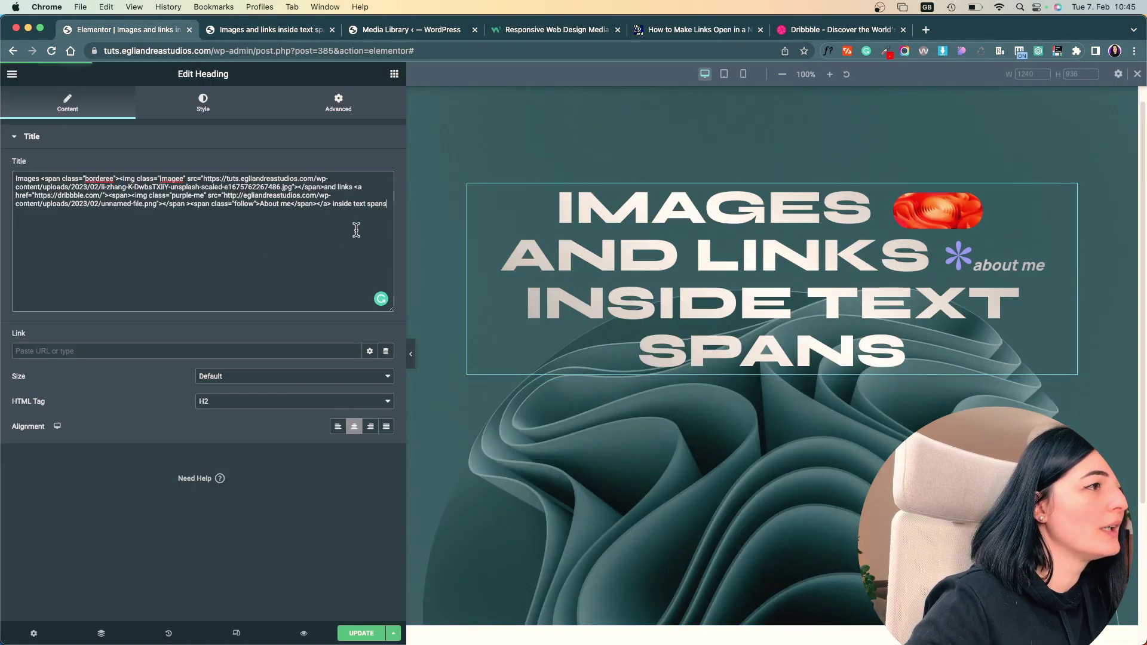
left_click(106, 195)
type("target=\"_blank\"")
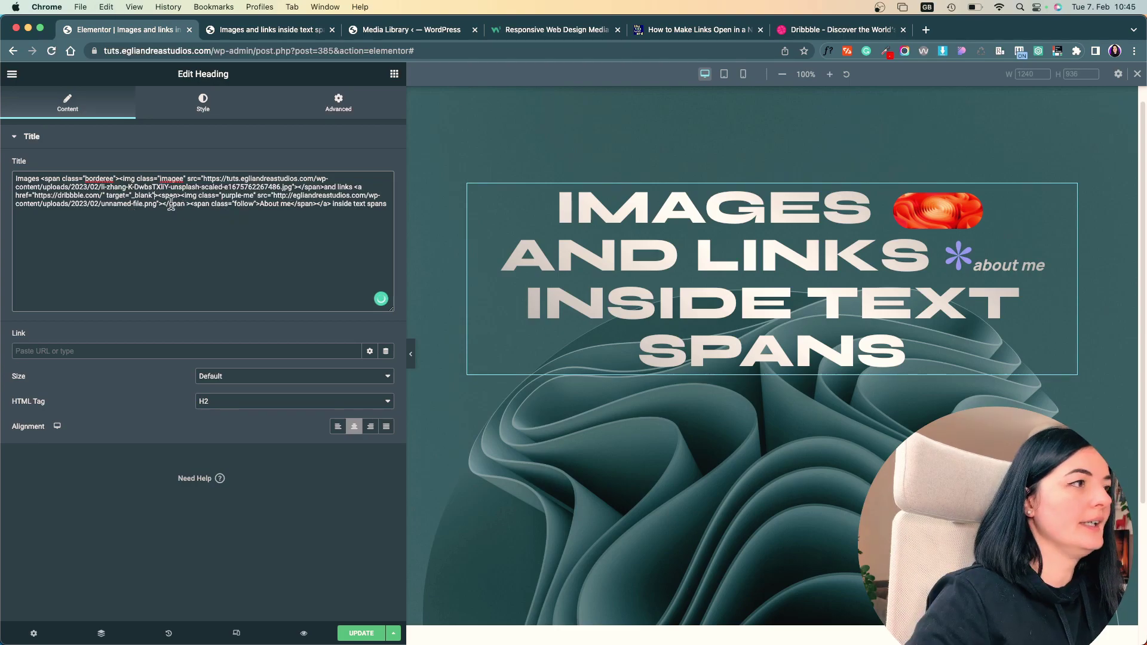
Preview the page, test the "about me" link in the heading, and return to the Elementor editor.
left_click(303, 633)
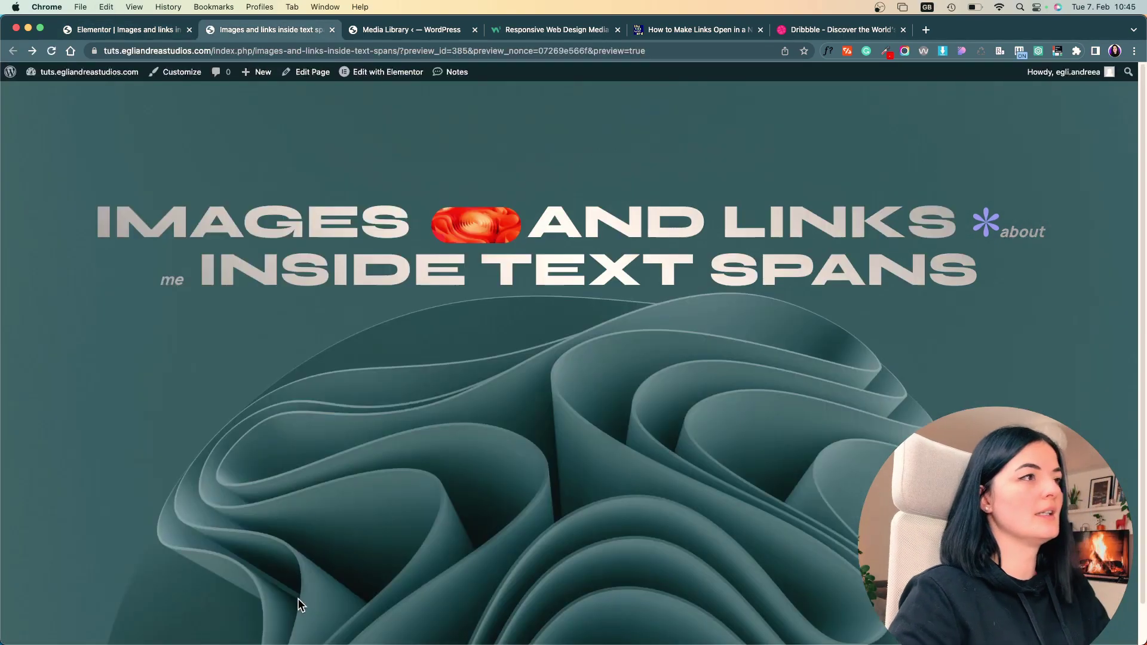
left_click(1024, 234)
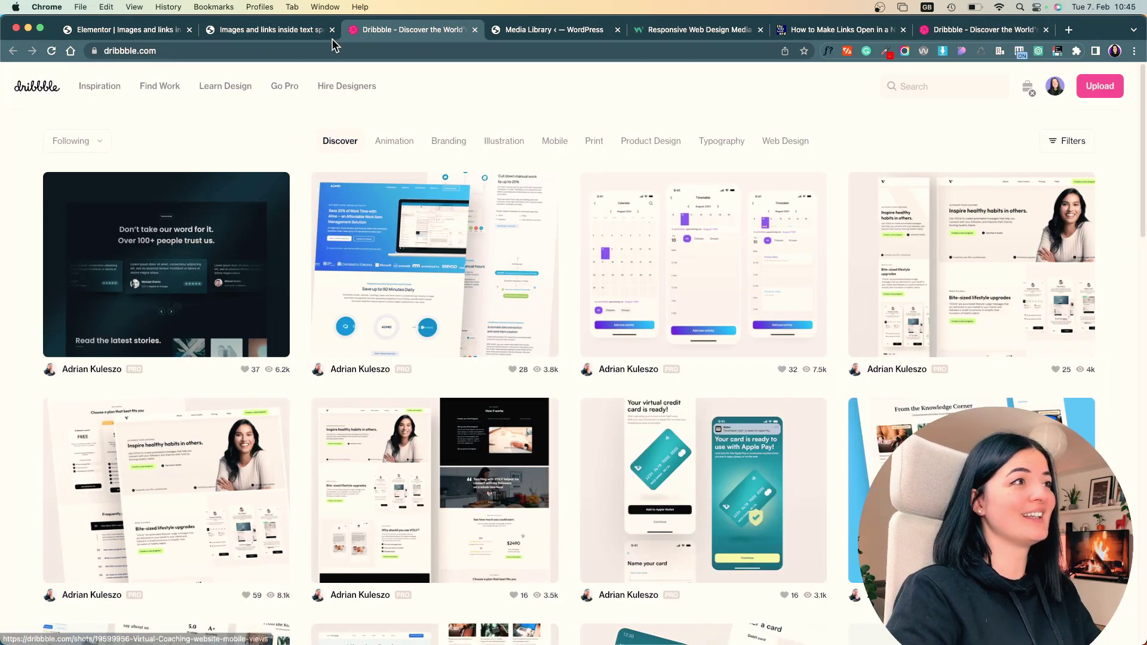
left_click(264, 31)
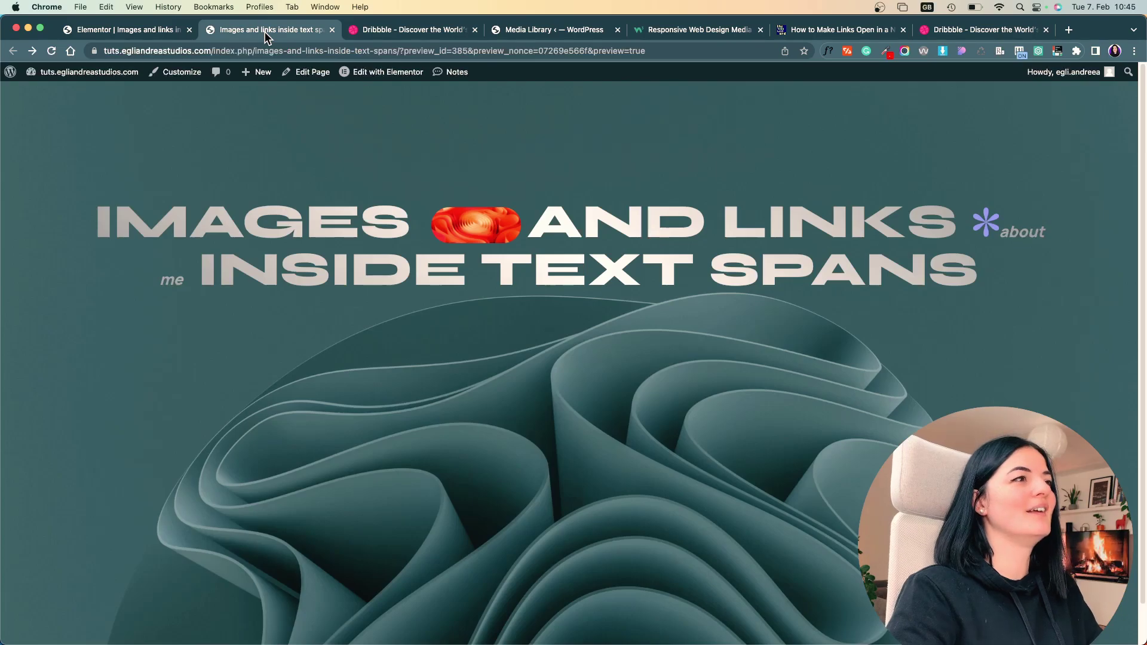
left_click(129, 31)
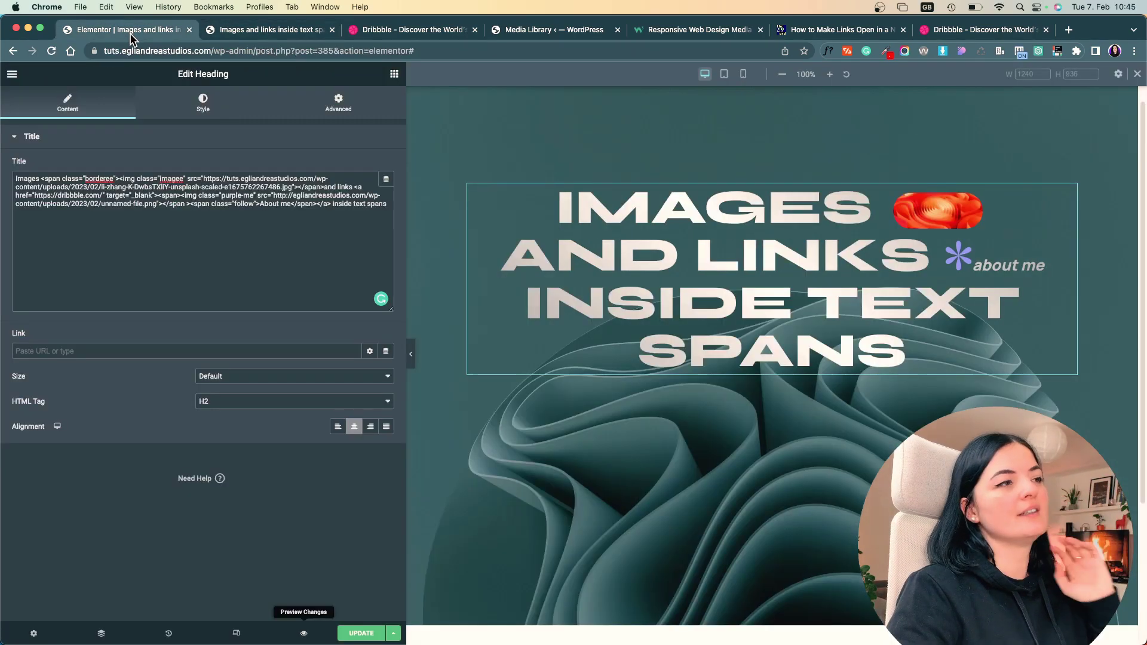
Check the heading with the new link in the tablet preview.
left_click(290, 255)
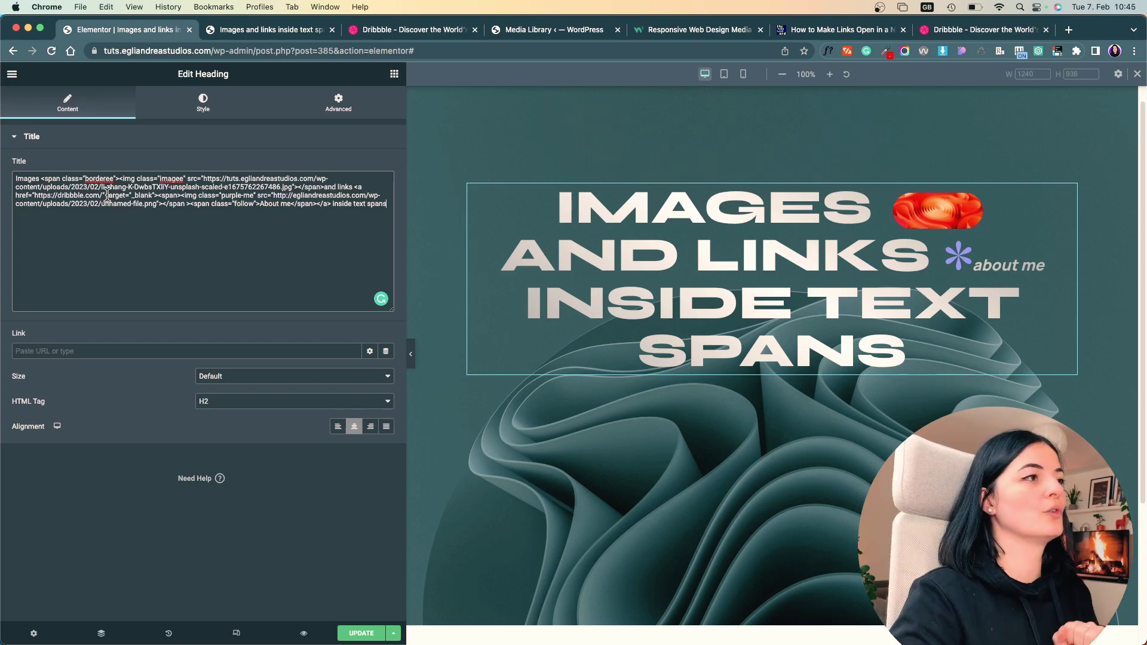
left_click(724, 76)
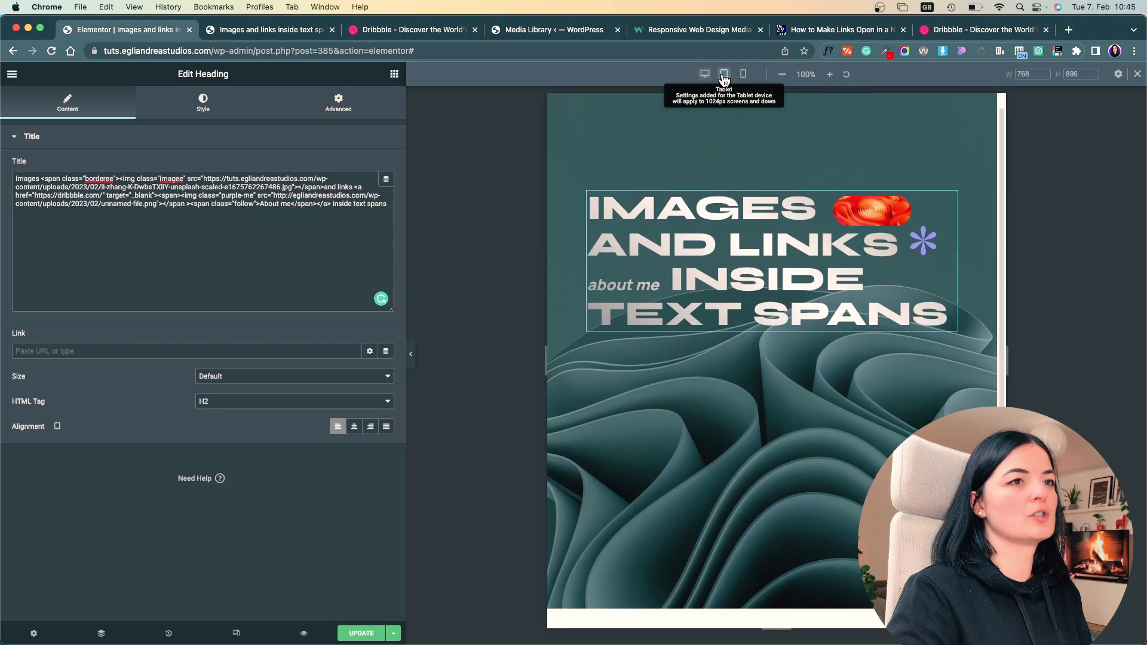
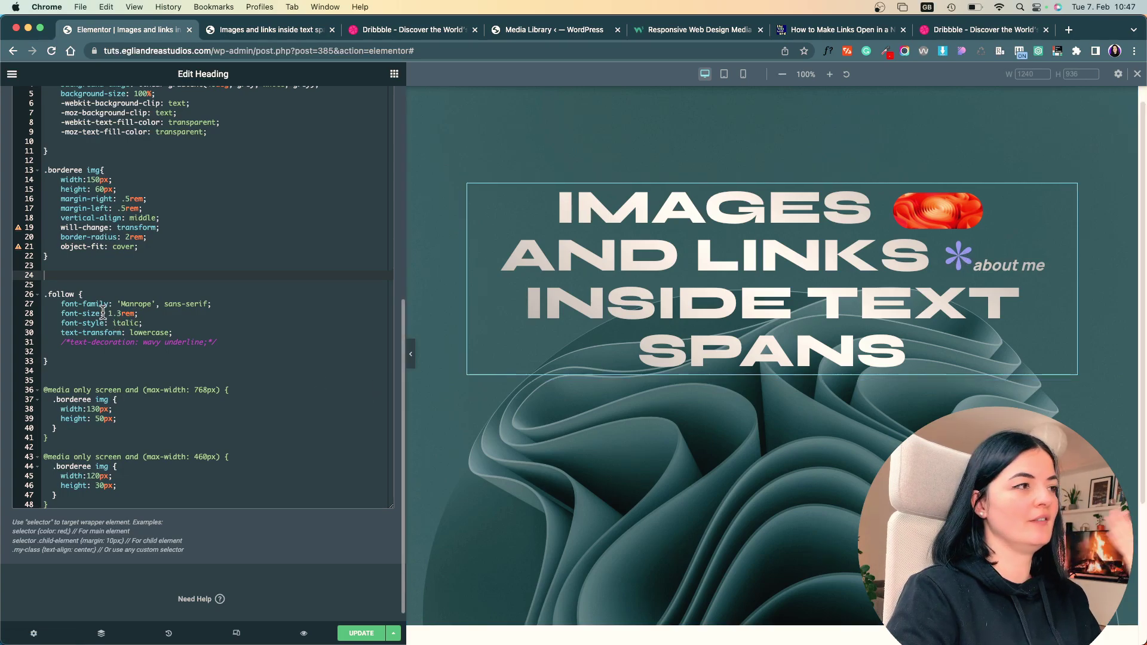
Insert a .purple-me rule with rotation 6.3s infinite linear and rotation keyframes from 0deg to 360deg above the .follow rule in the custom CSS.
scroll(179, 418, "down", 10)
left_click(63, 552)
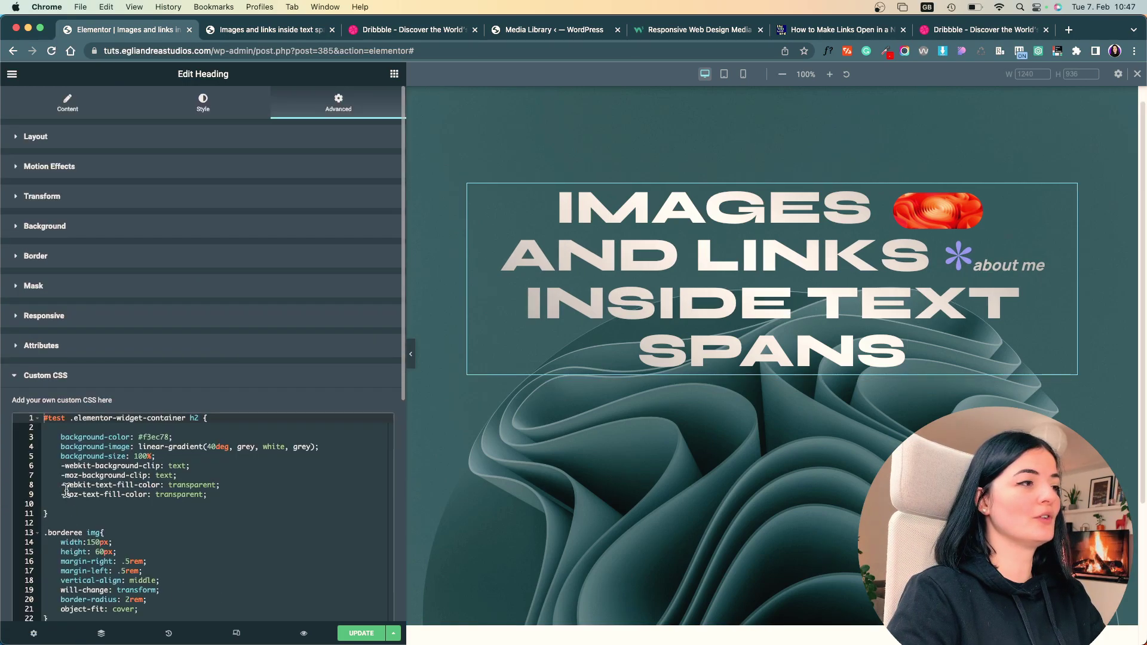
scroll(166, 476, "down", 3)
left_click(47, 396)
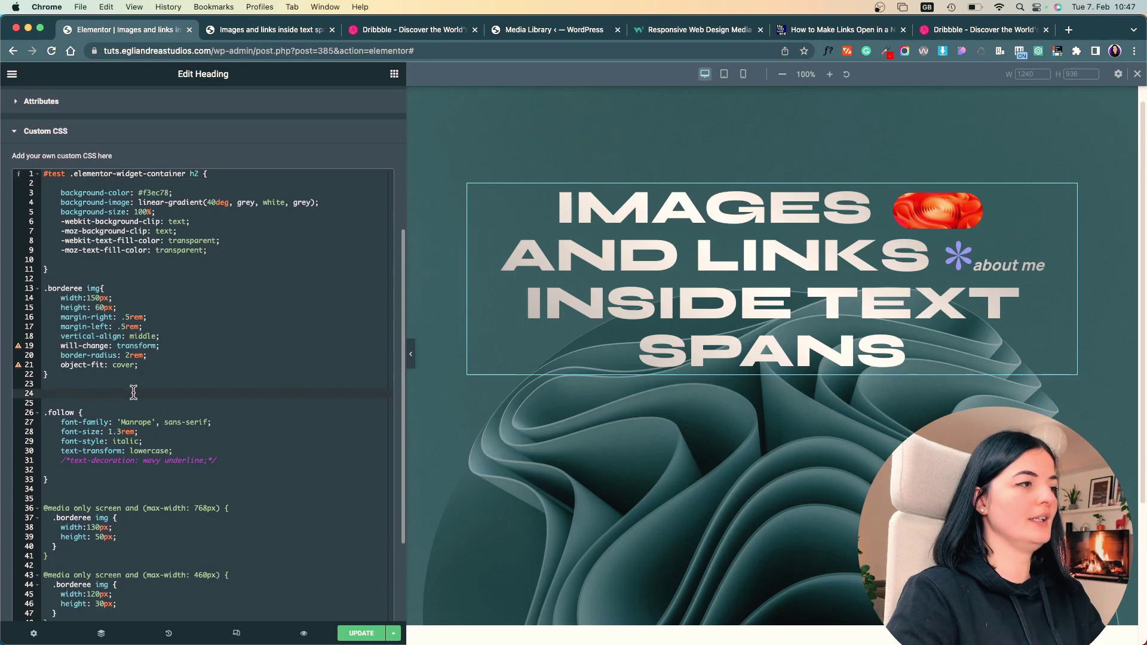
type(".purple-me {     animation: rotation 6.3s infinite linear;  }  @keyframes rotation {   0% {     transform: rotate(0deg);   }   100% {     transform: rotate(360deg);   } }")
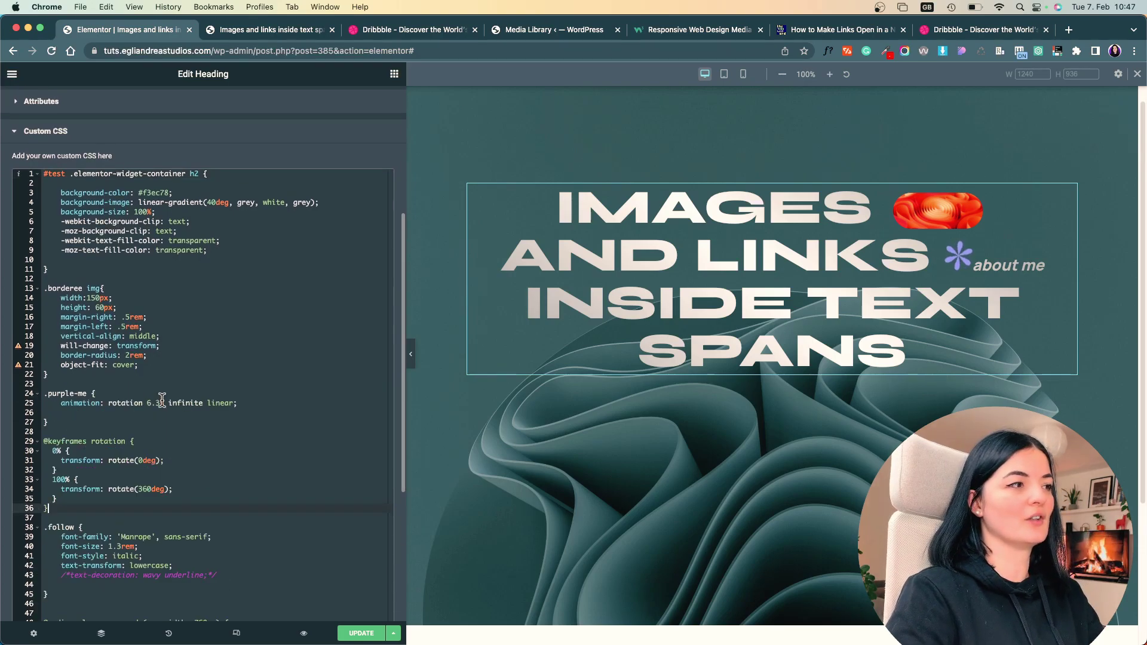
Set the rotation animation duration in the .purple-me rule to 7.3s.
left_click(151, 403)
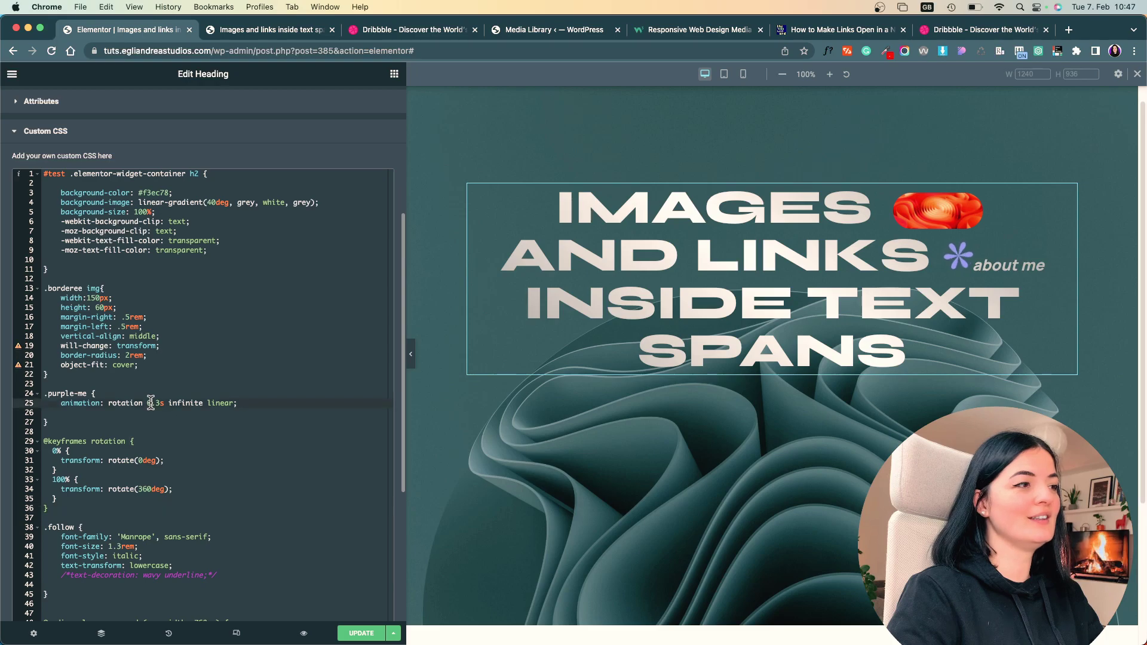
key("BackSpace")
type("2")
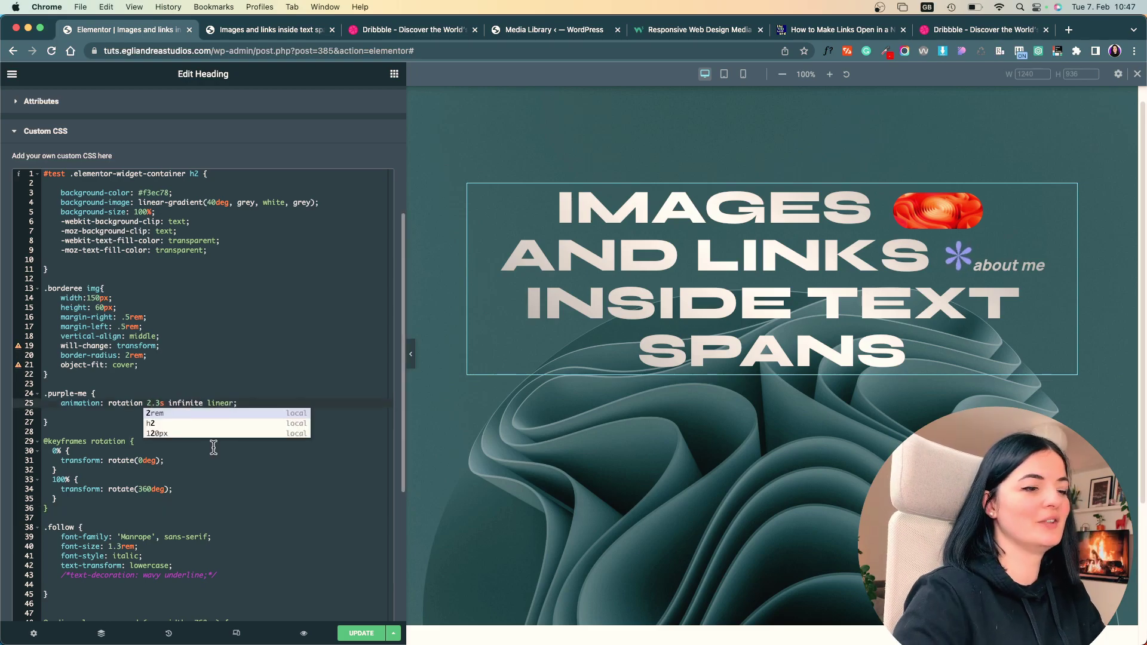
key("BackSpace")
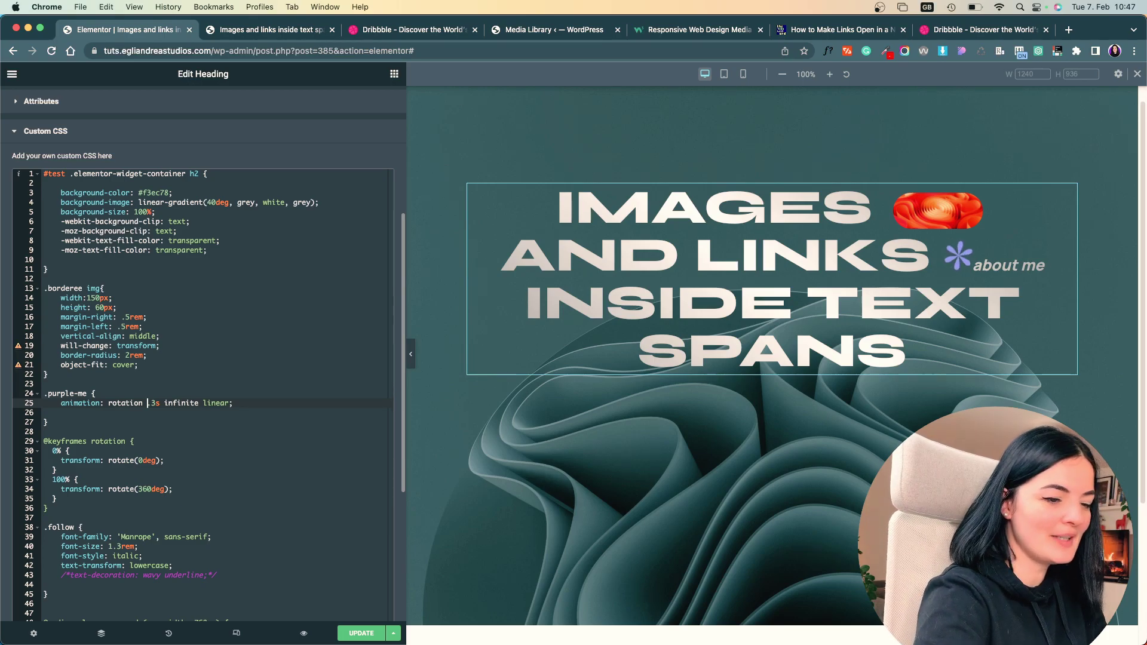
type("7.")
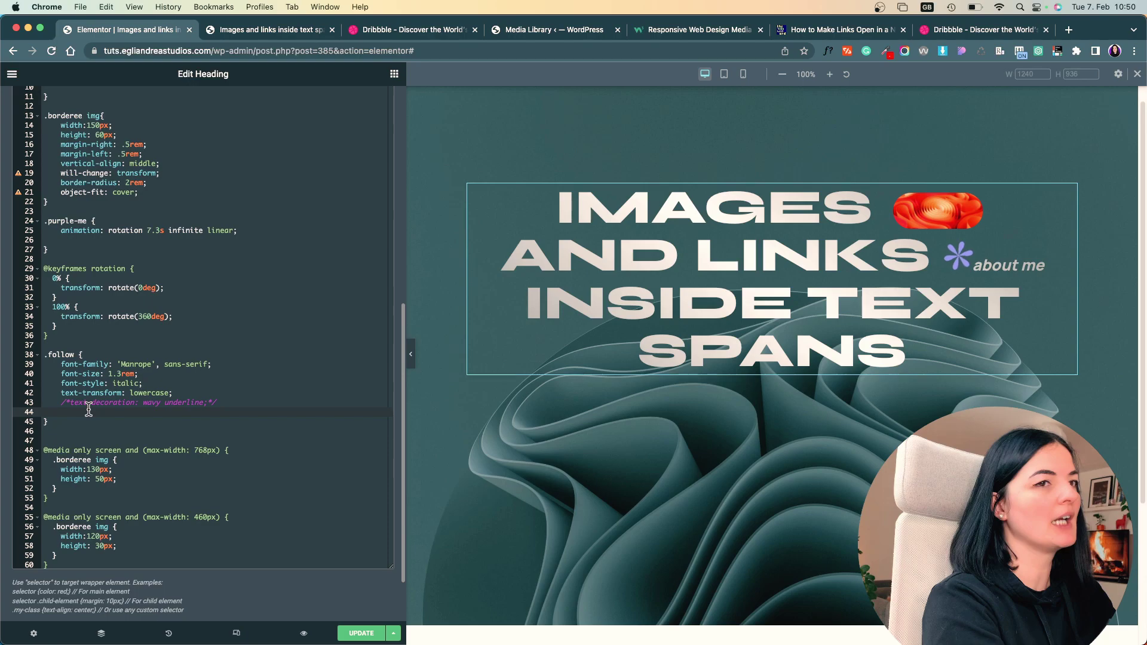
Add border: 1px solid white, border-radius: 2rem and padding: .5rem 1rem to the .follow rule in the custom CSS.
type("border: 1px solid white;")
key("Return")
type("border-radius: 2rem;")
key("Return")
type("padding-left:")
key("BackSpace")
key("BackSpace")
key("BackSpace")
key("BackSpace")
key("BackSpace")
key("BackSpace")
key("BackSpace")
type(": .5rem 1rem")
key("End")
Add margin-right: .5rem, margin-left: .5rem and vertical-align: middle to the .follow rule, and check the heading in the full-width preview.
key("Return")
type("margin")
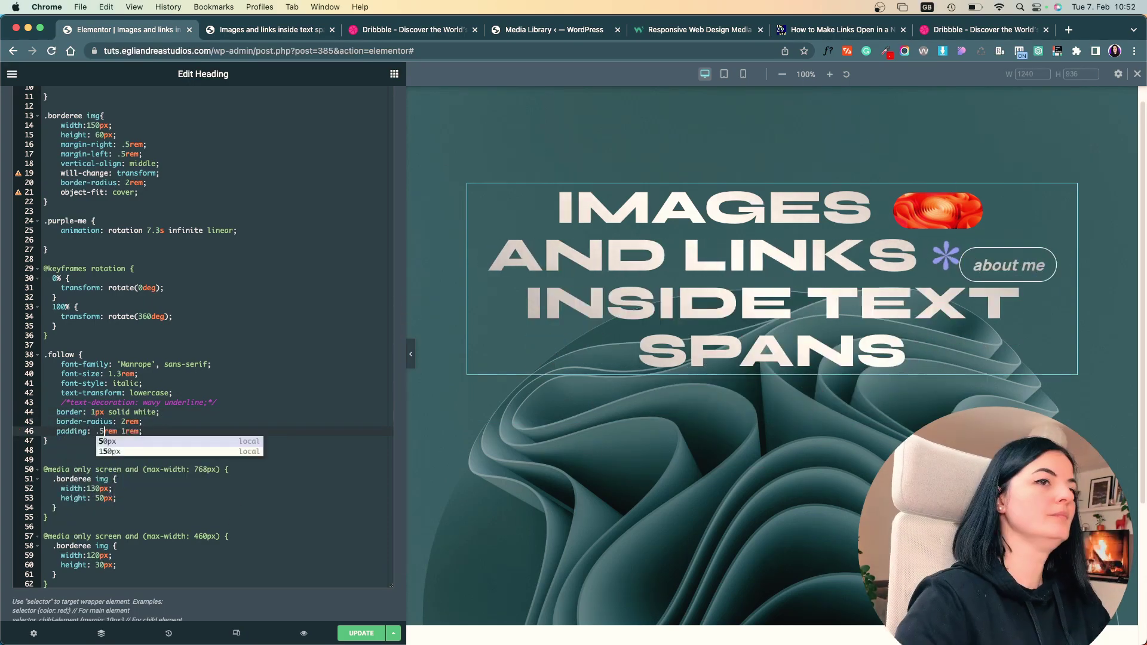
type("-right: .5rem;")
key("Return")
type("vertical-align: middle;")
left_click(158, 441)
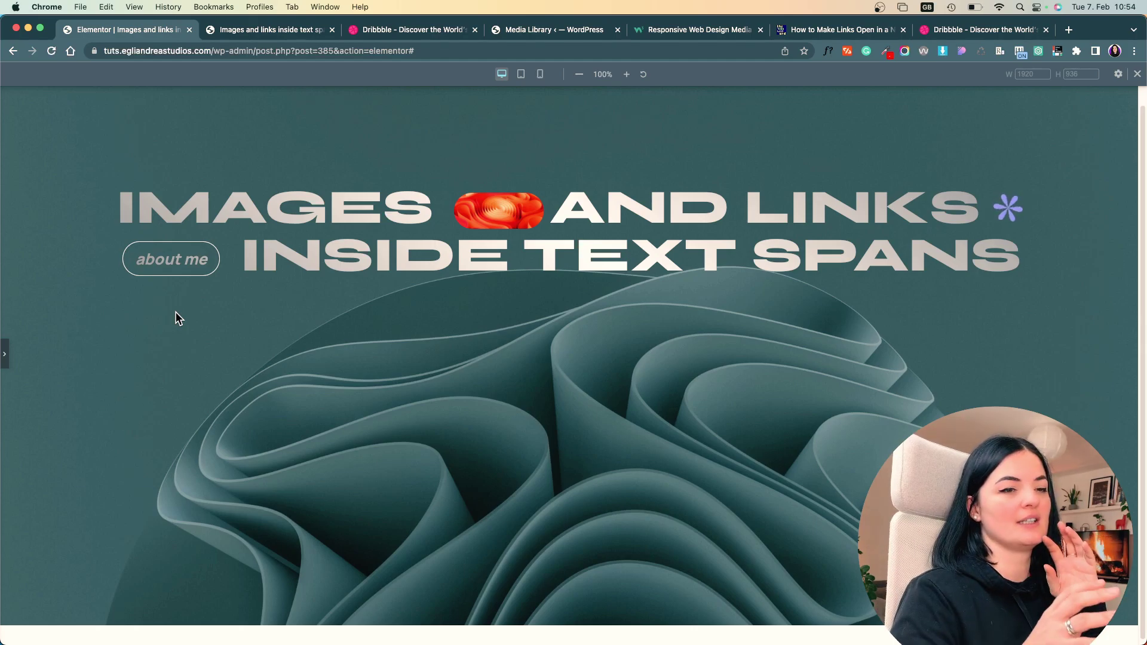
left_click(4, 353)
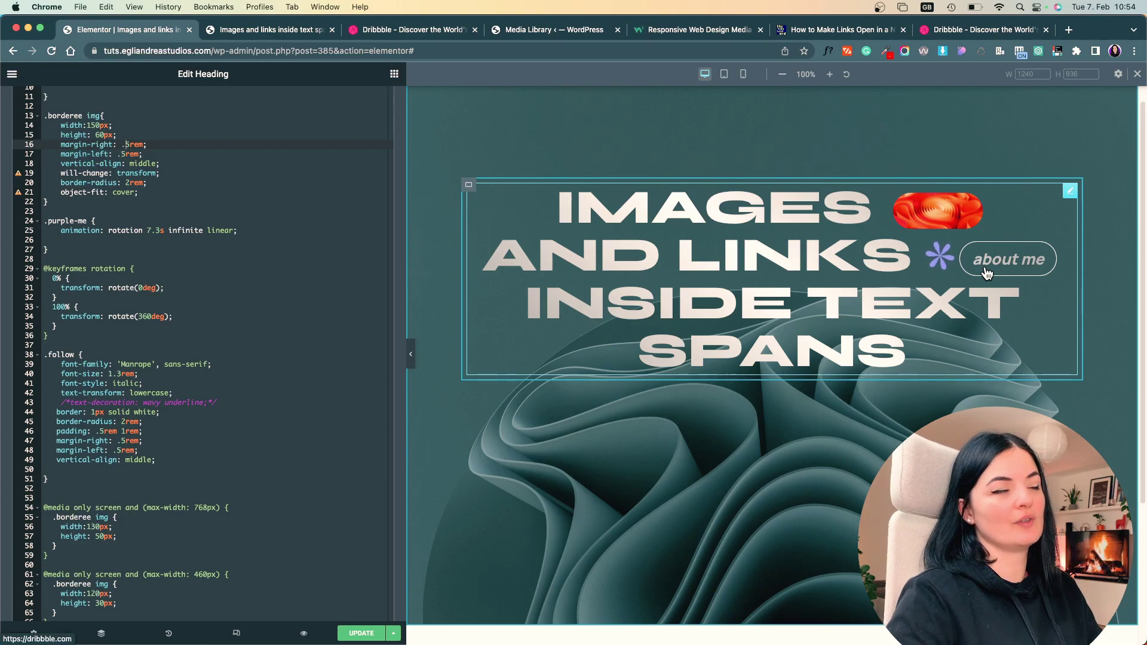
In the tablet preview, add a .follow rule with padding: .2rem 1rem inside the 768px media query.
scroll(80, 421, "down", 4)
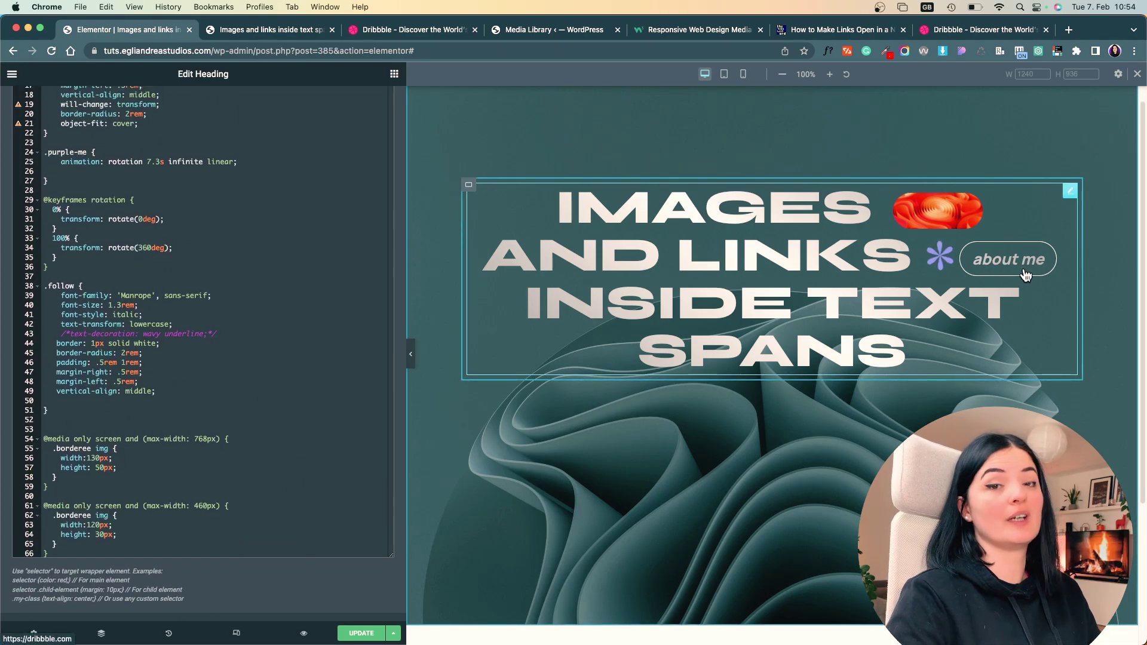
left_click(724, 75)
left_click(179, 467)
key("Return")
key("Down")
key("End")
key("Return")
type(".follow {")
key("Return")
type("padding")
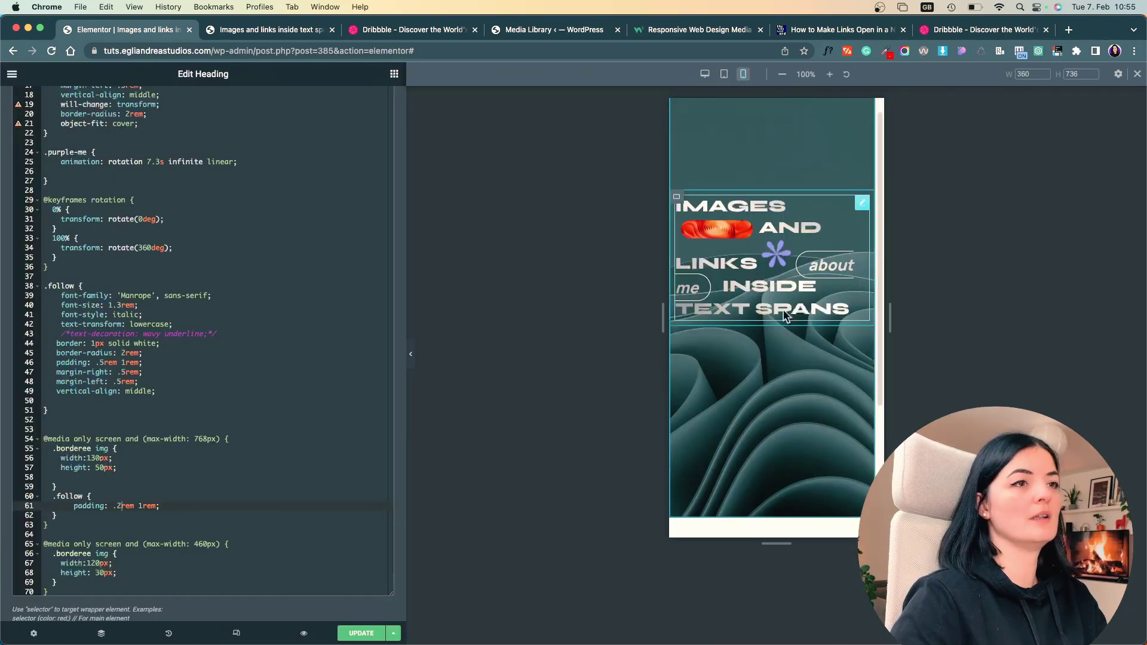
Add a .follow rule with padding: .3rem .8rem and font-size: .7rem inside the 460px media query and check the mobile preview.
left_click(56, 582)
key("Return")
type(".follow {")
key("Return")
type("padding: .2rem .5rem;")
key("Return")
type("font-size: .7rem;")
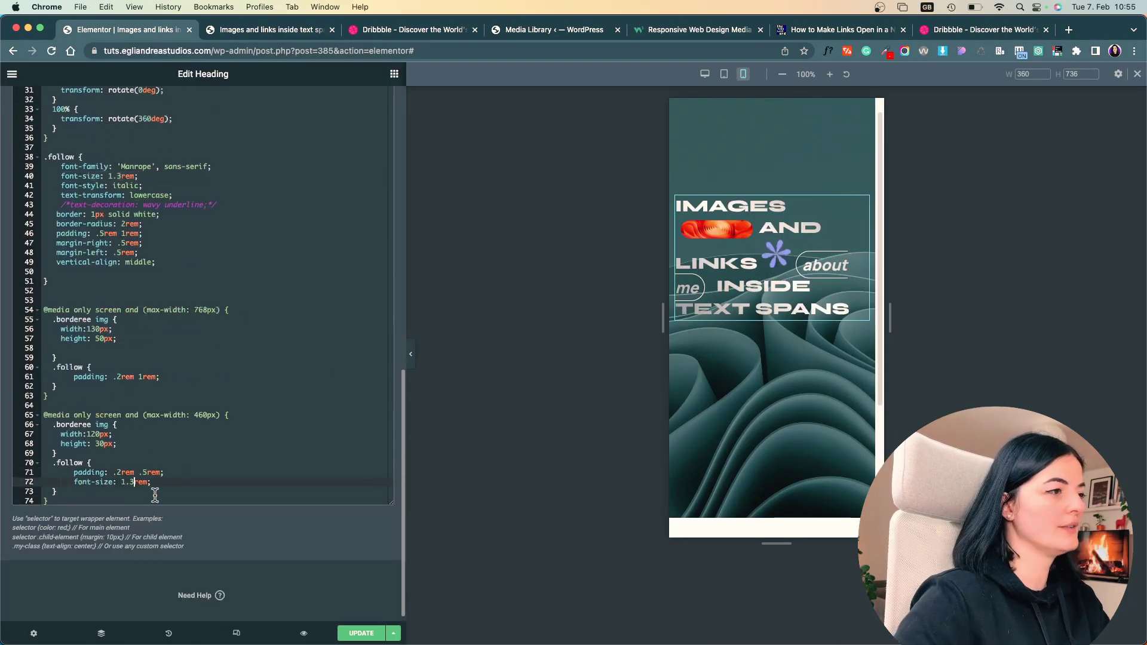
left_click(410, 354)
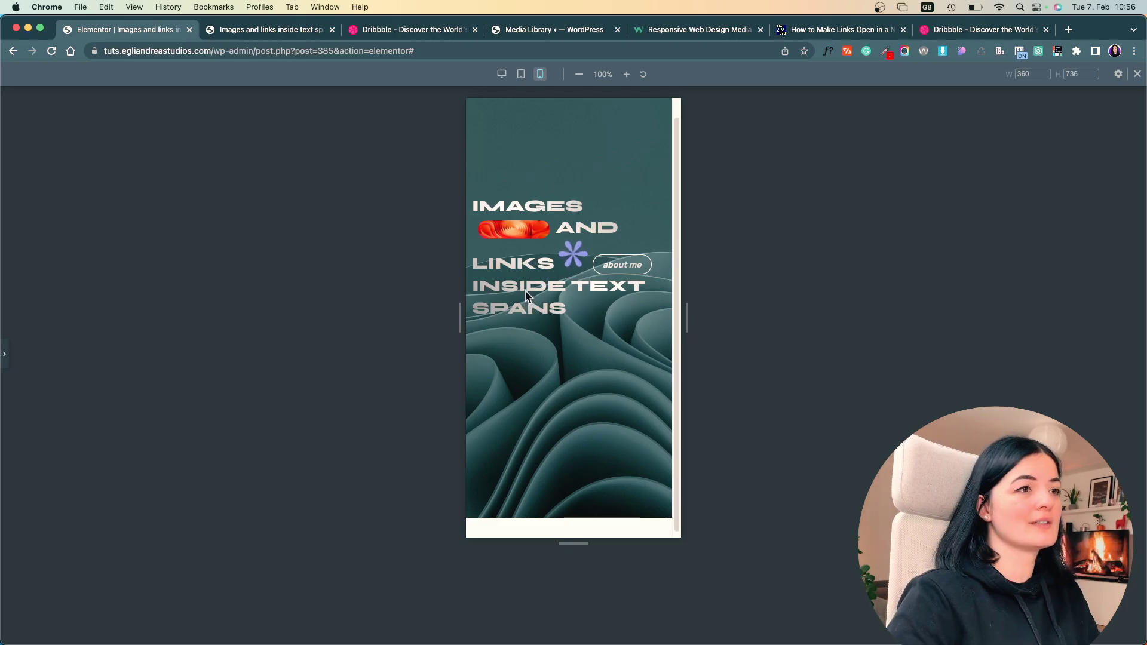
key("super+p")
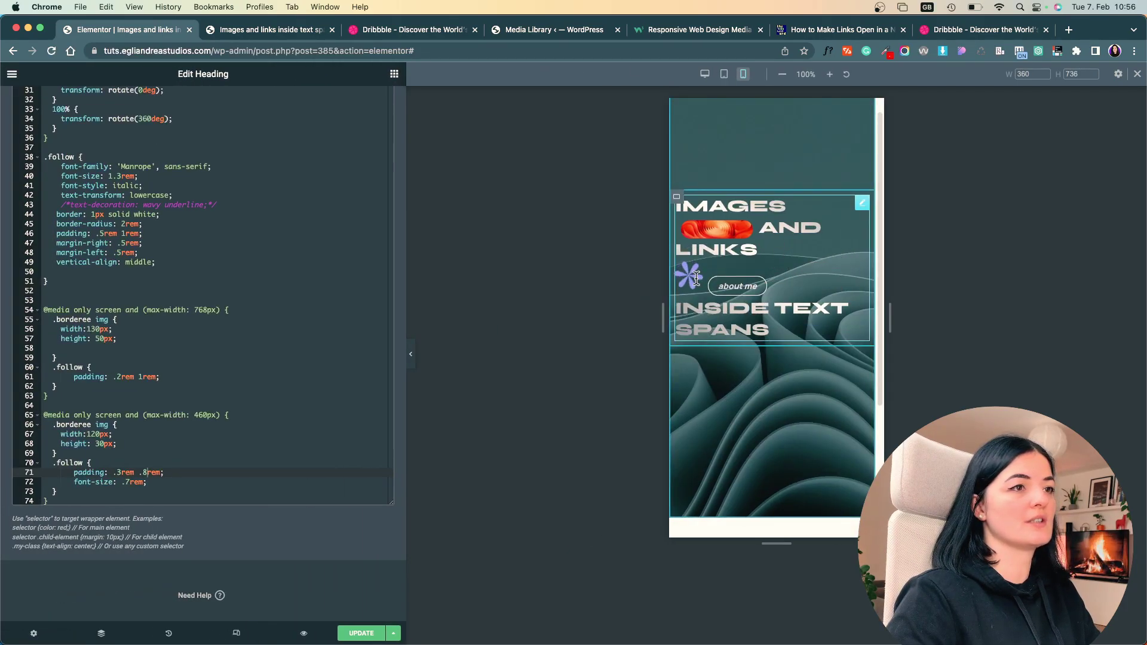
Start an empty .purple-me rule after the .follow rule inside the 460px media query.
scroll(251, 203, "up", 6)
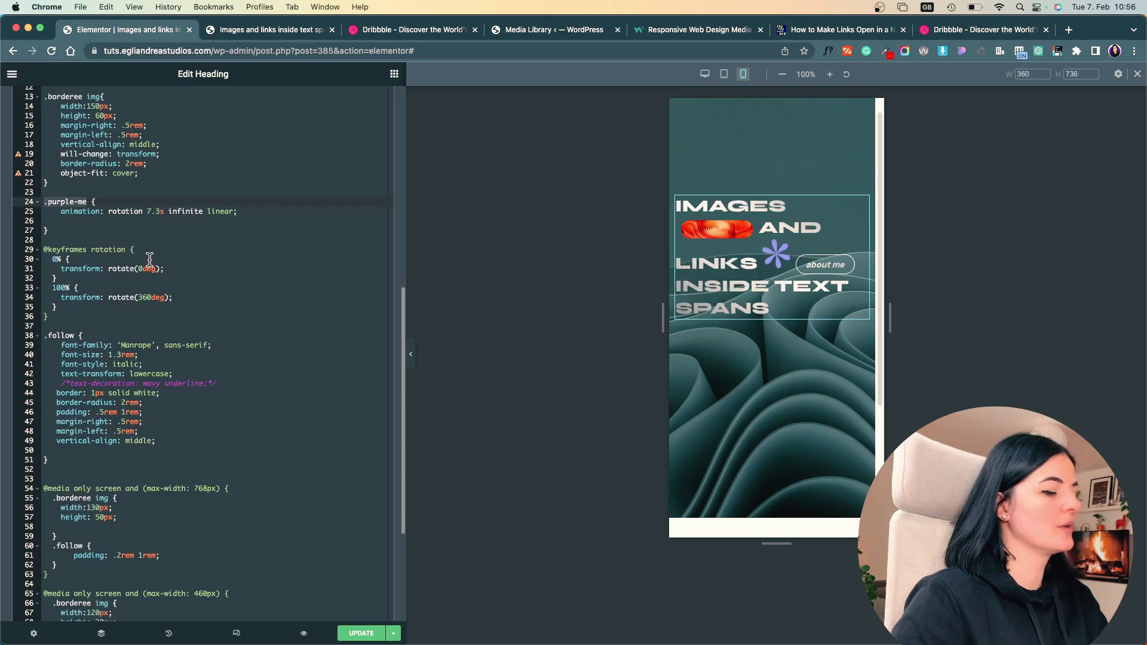
scroll(194, 300, "down", 5)
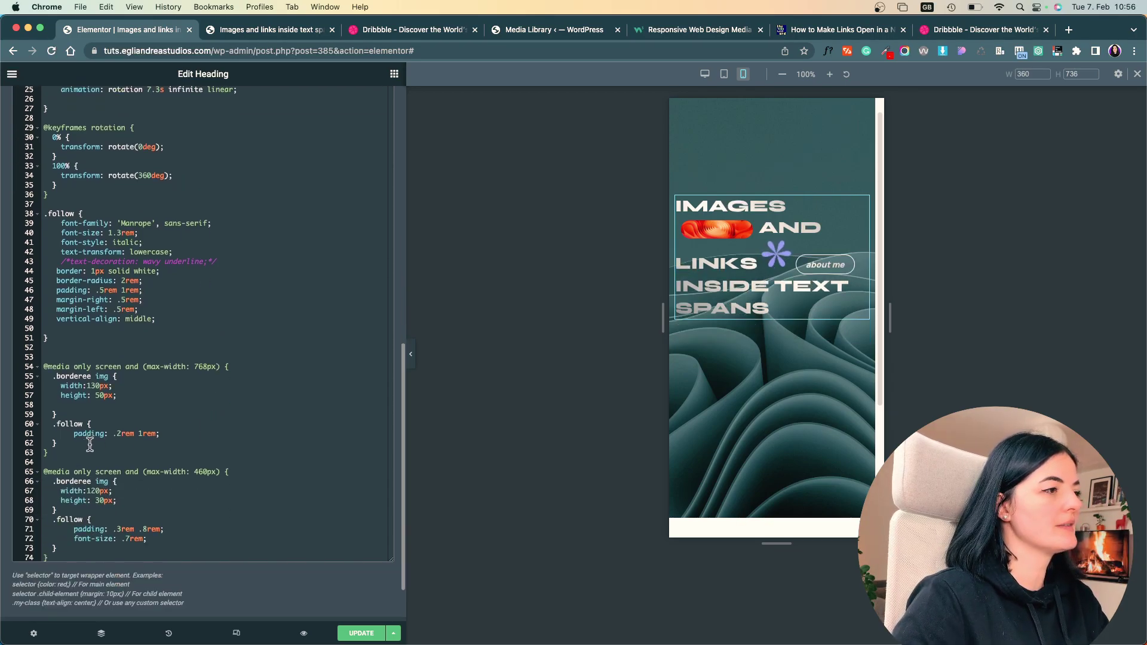
left_click(66, 548)
key("Return")
type(".purple-me")
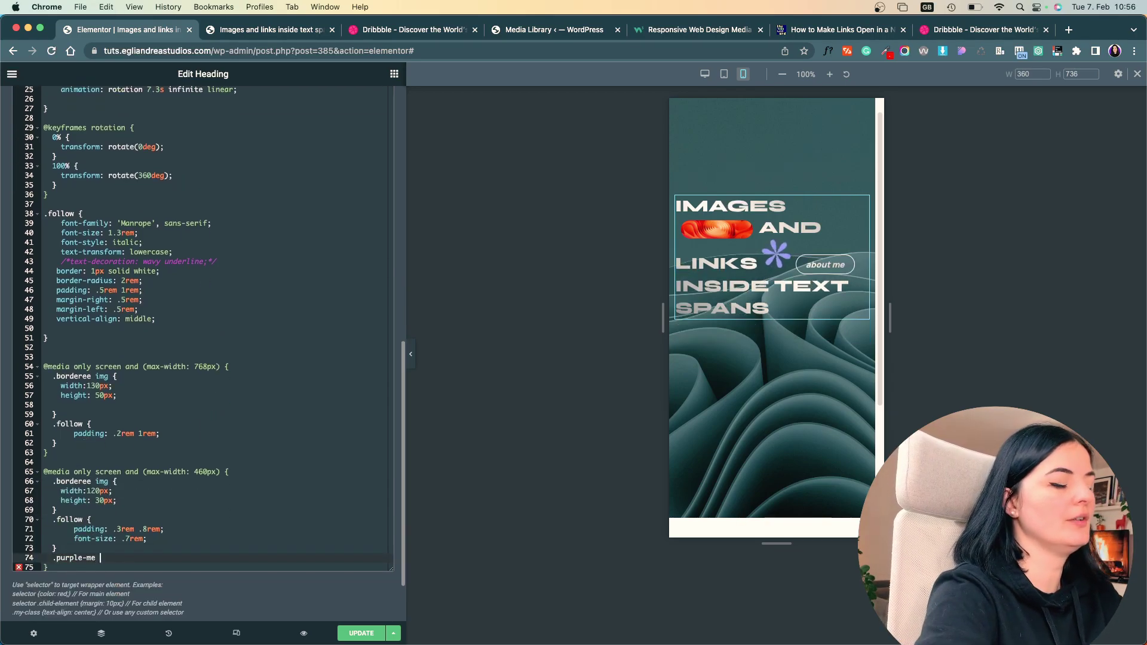
key("Return")
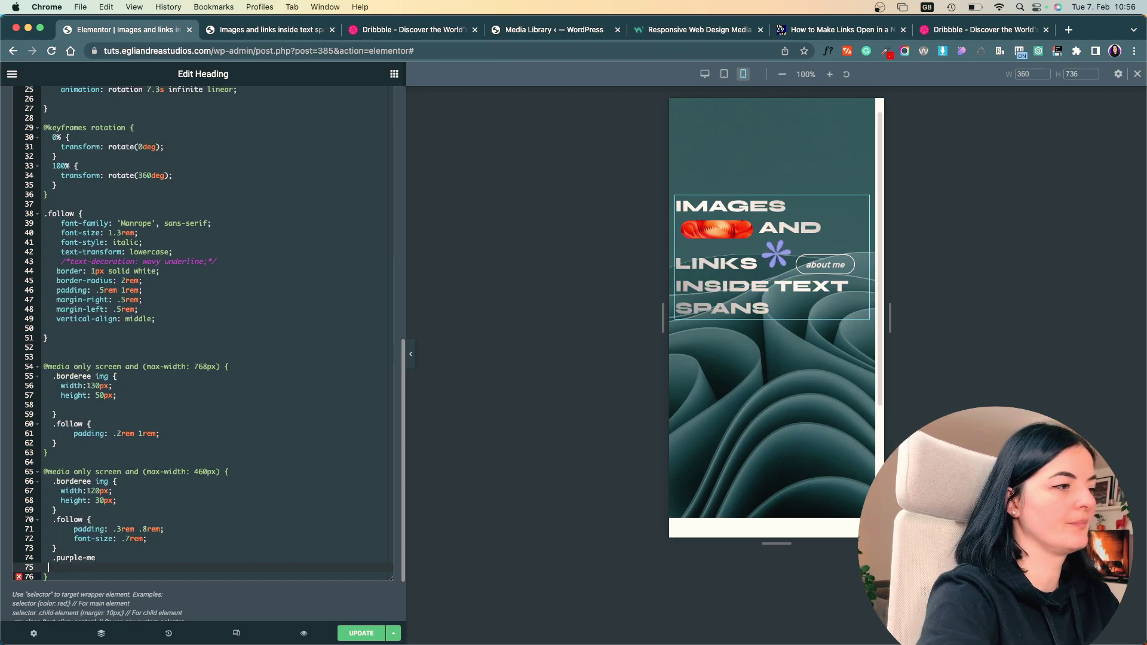
key("BackSpace")
type("{")
key("Return")
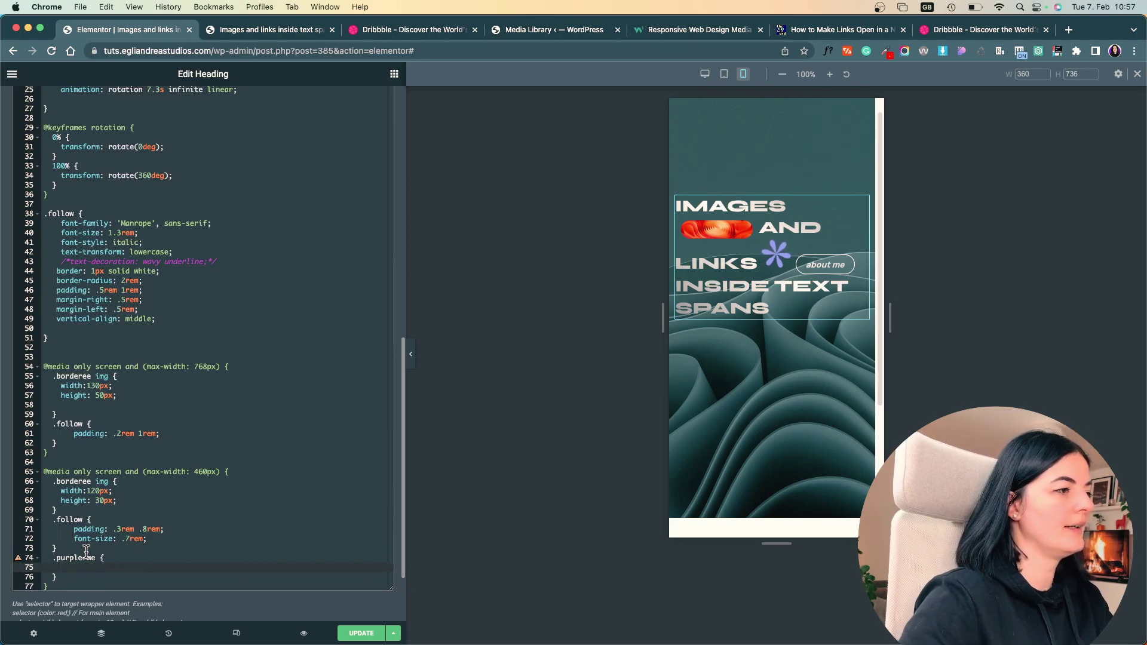
Copy the .borderee img size lines into the 460px .purple-me rule, set the width to 20px and delete the height line.
left_click_drag(61, 491, 108, 500)
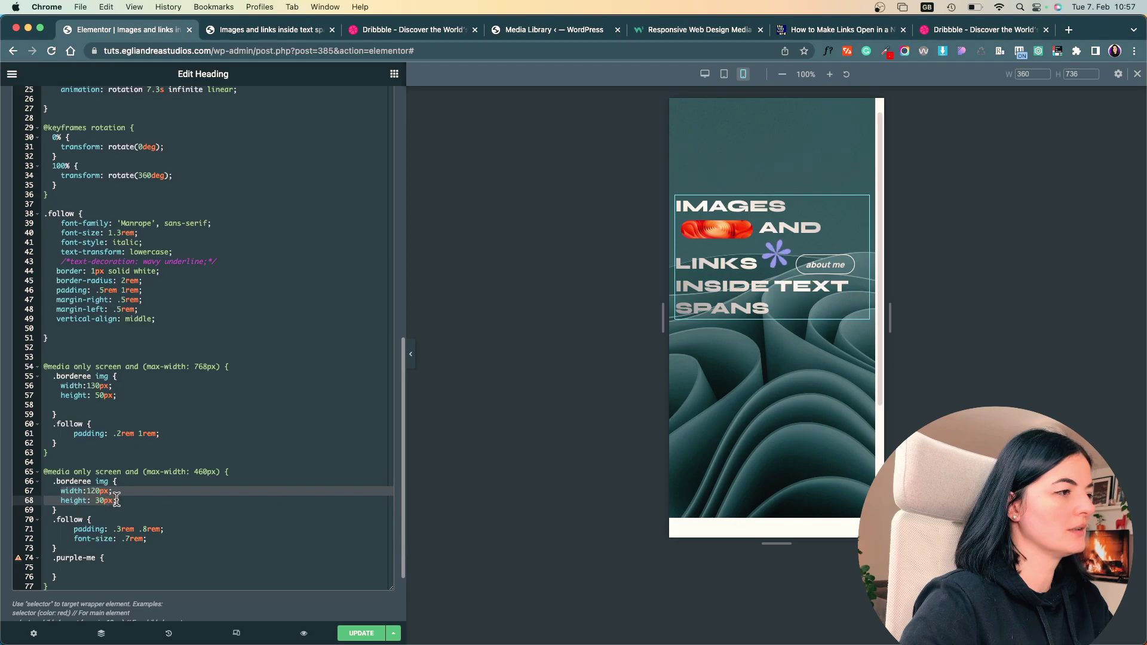
left_click(86, 567)
type("width:120px;     height: 30px;")
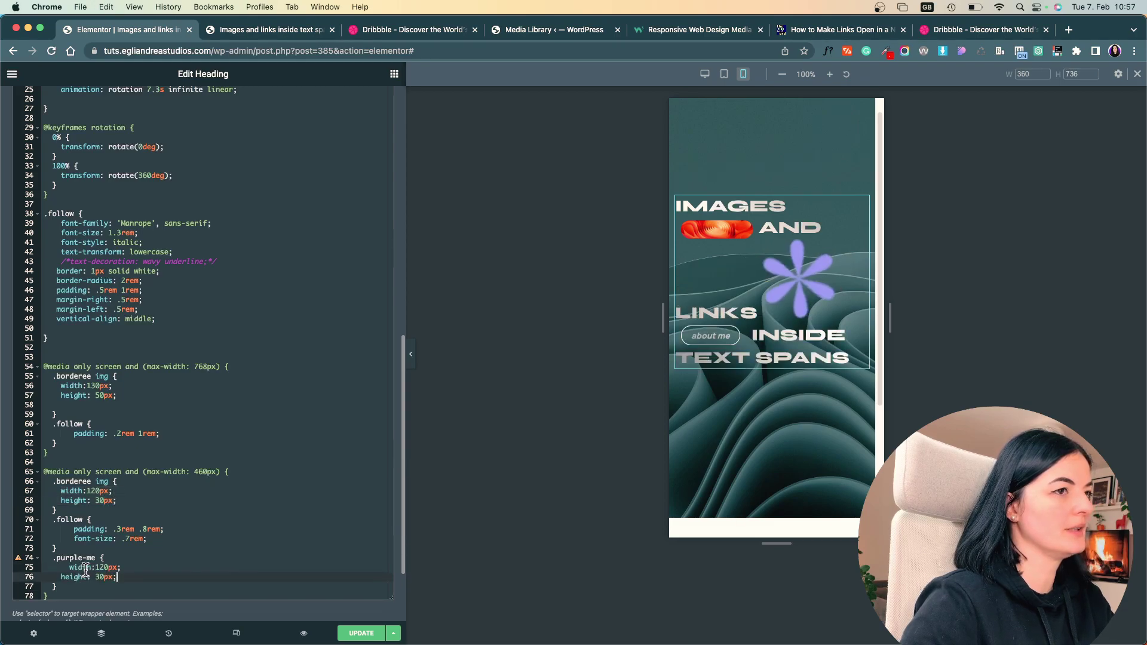
key("Up")
key("BackSpace")
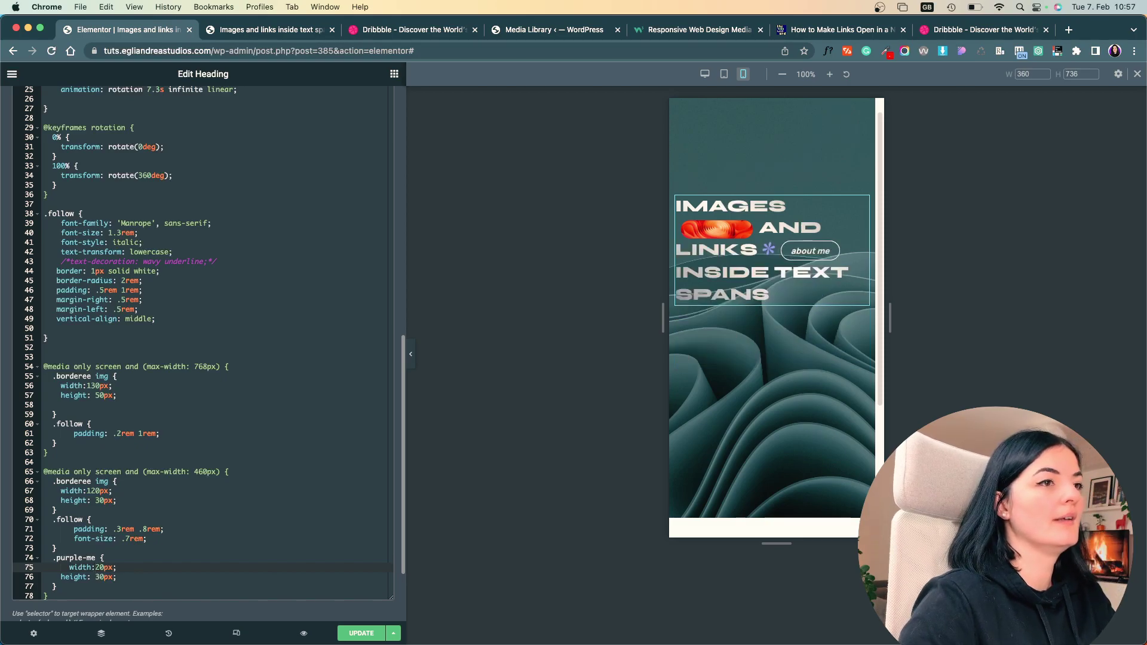
left_click_drag(62, 576, 118, 576)
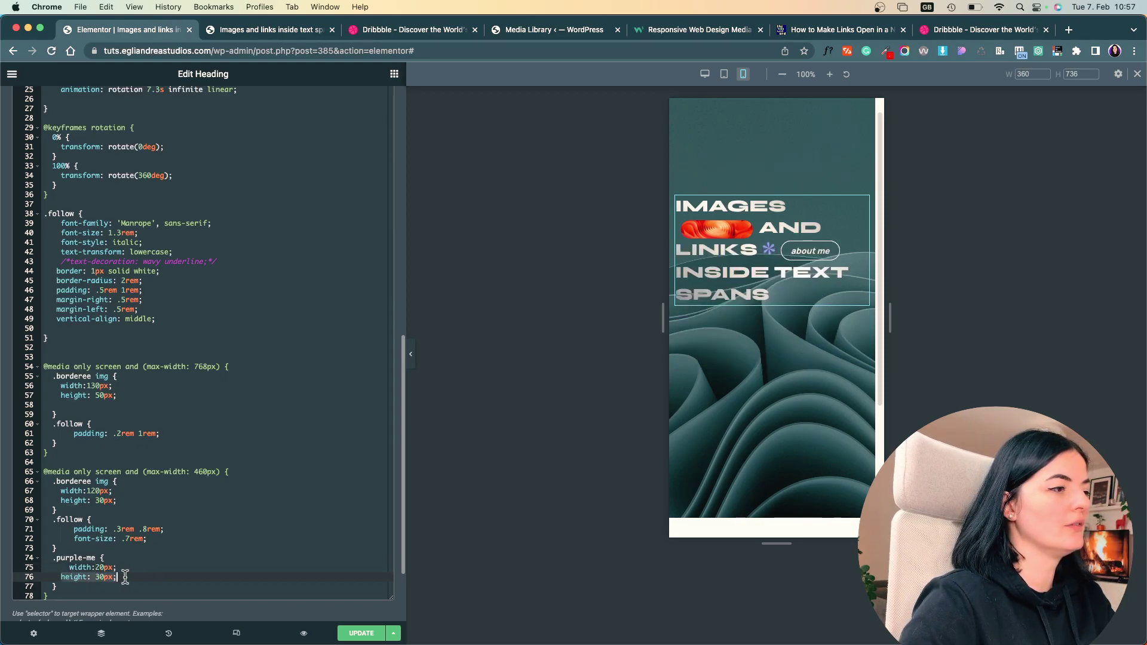
key("BackSpace")
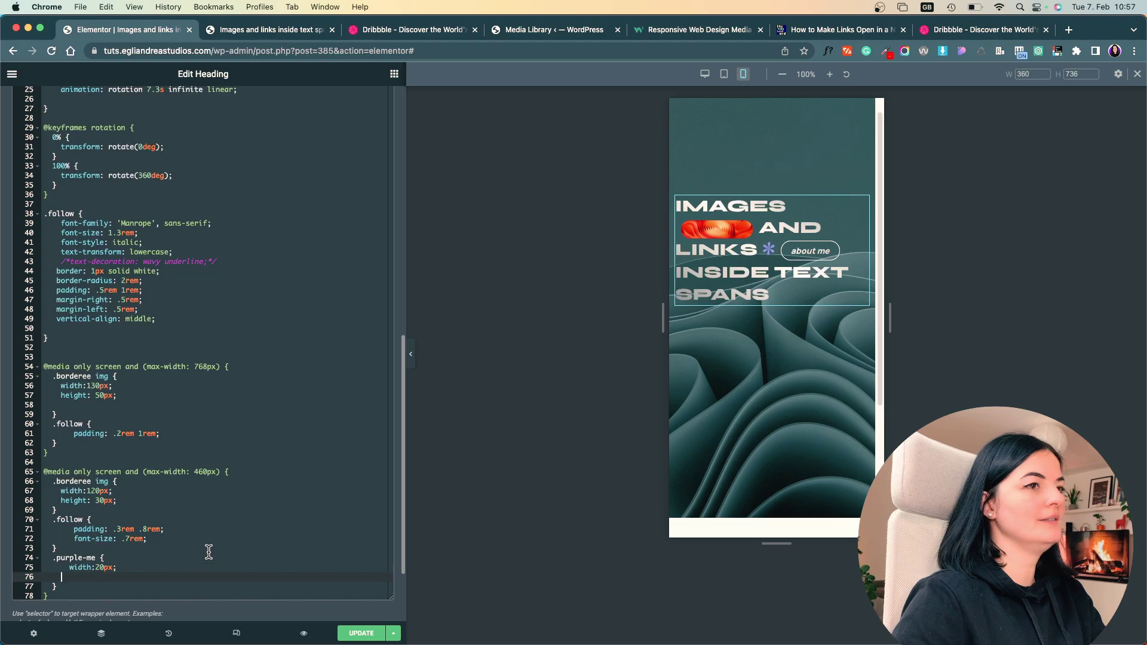
In the tablet preview, copy the font-size line into the 768px .follow rule and set it to .9rem.
left_click(722, 76)
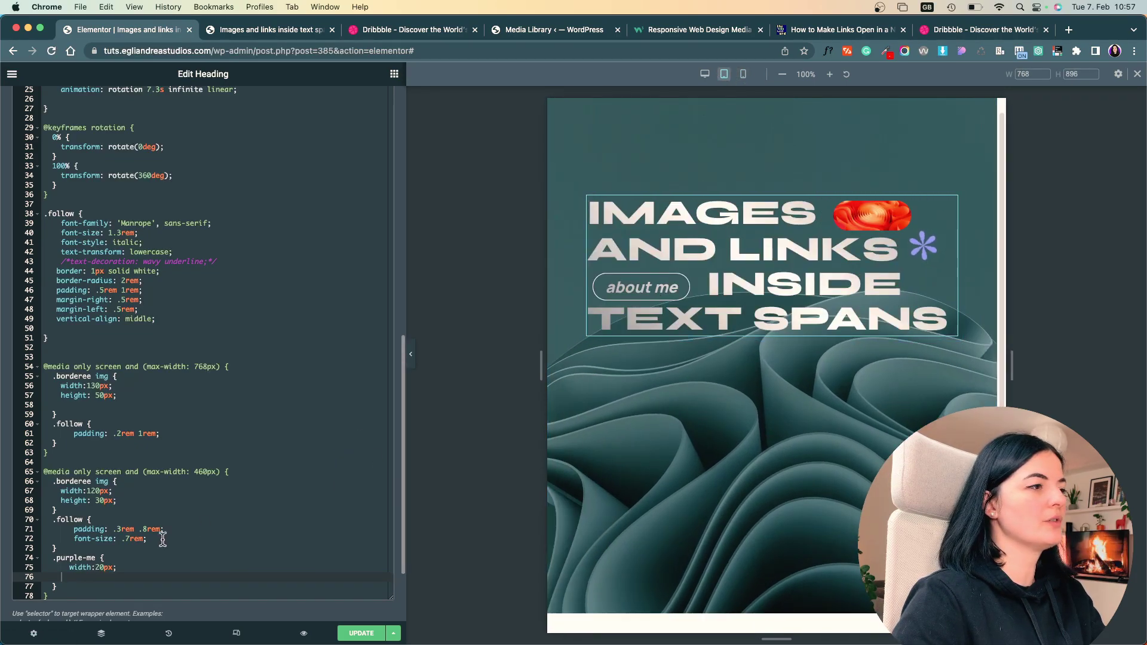
left_click(140, 539)
key("cmd+shift+Left")
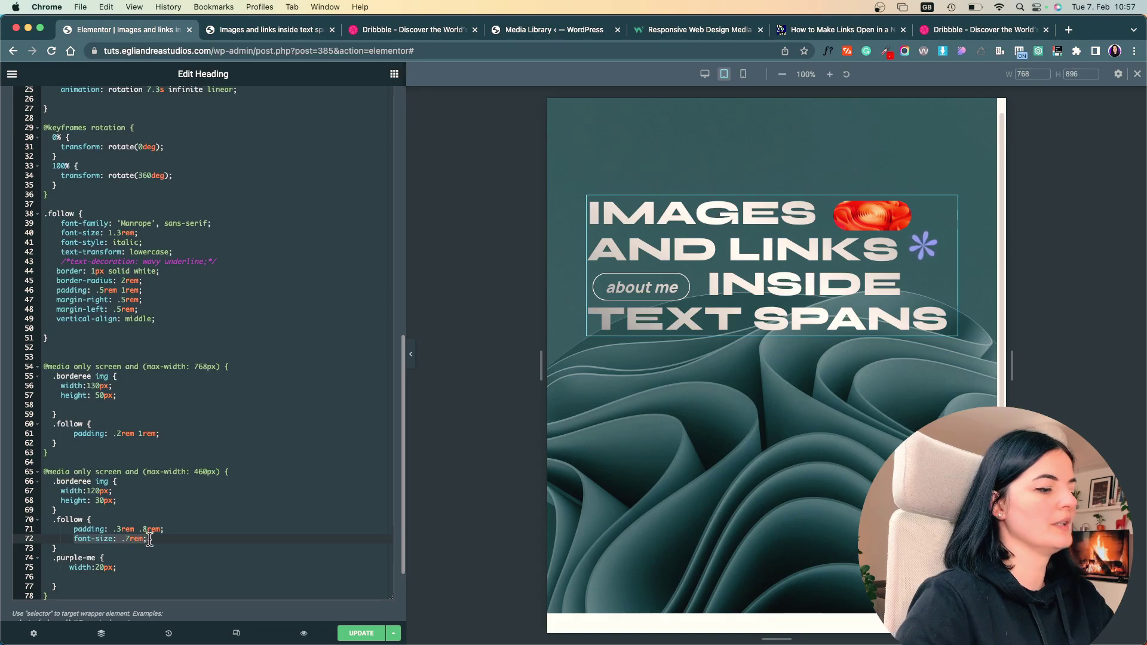
key("cmd+c")
left_click(183, 434)
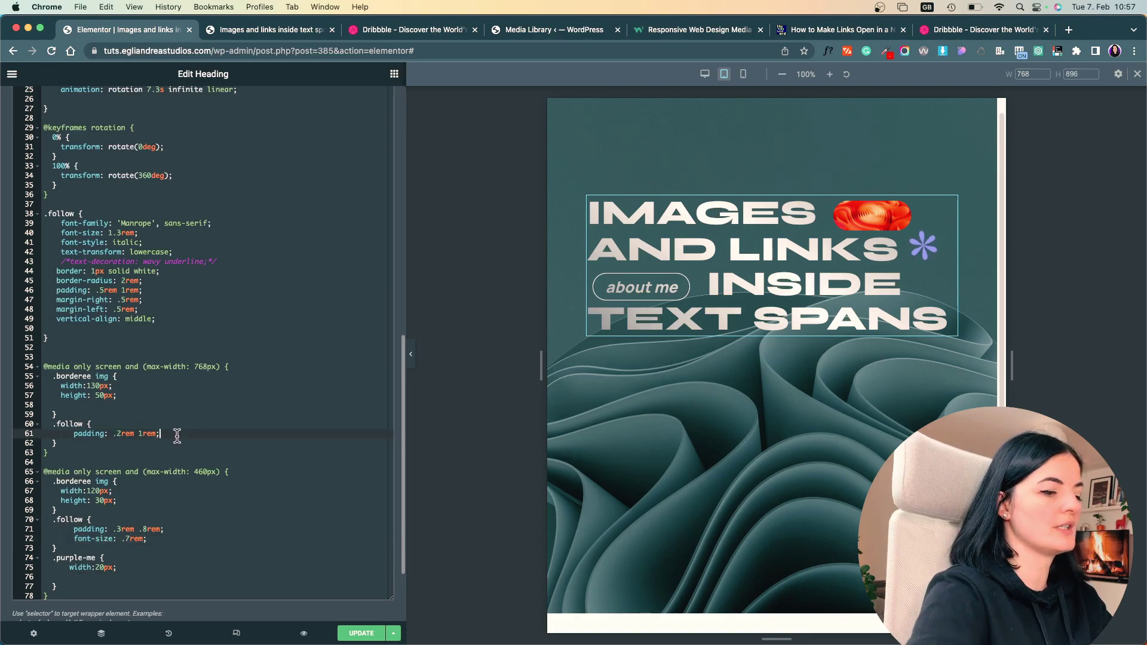
key("Return")
key("cmd+v")
key("Left")
key("Left")
key("Left")
key("Left")
key("BackSpace")
type("9")
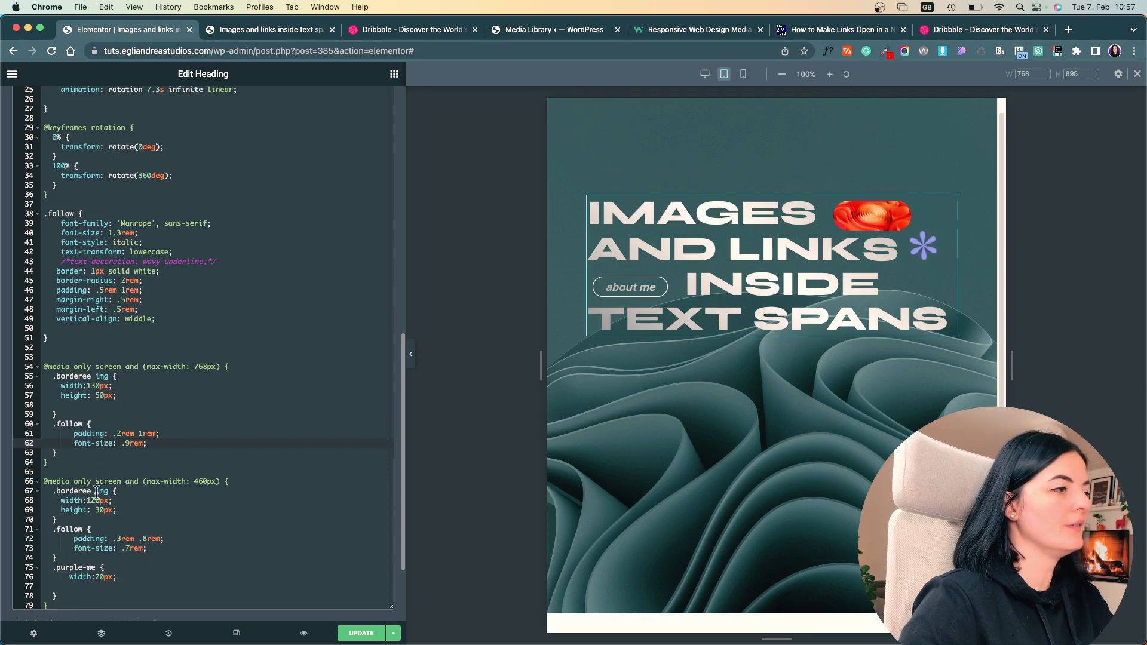
Paste the .purple-me rule into the 768px media query, set its width to 30px and check the tablet preview.
left_click(112, 452)
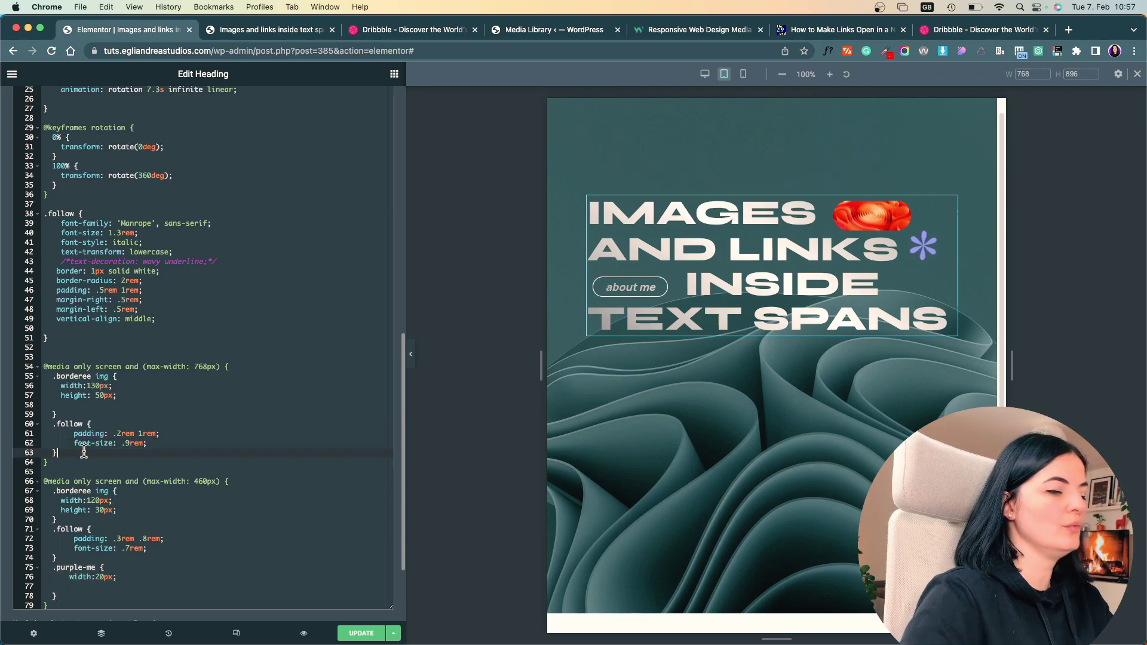
key("Return")
key("cmd+v")
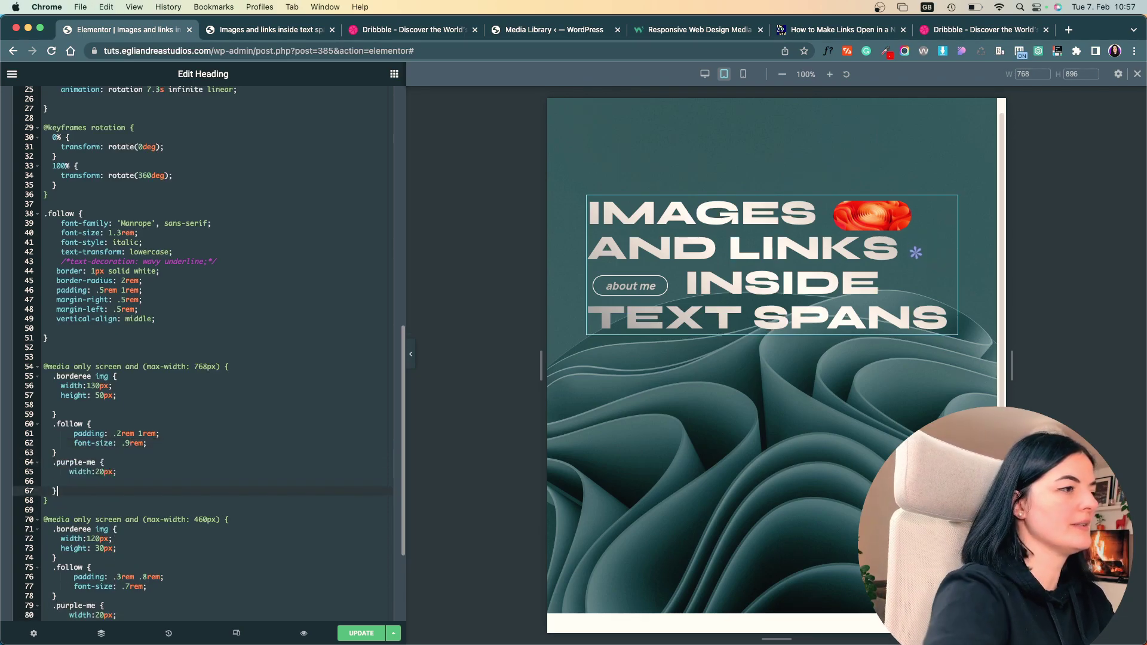
left_click(101, 473)
key("BackSpace")
type("3")
left_click(410, 354)
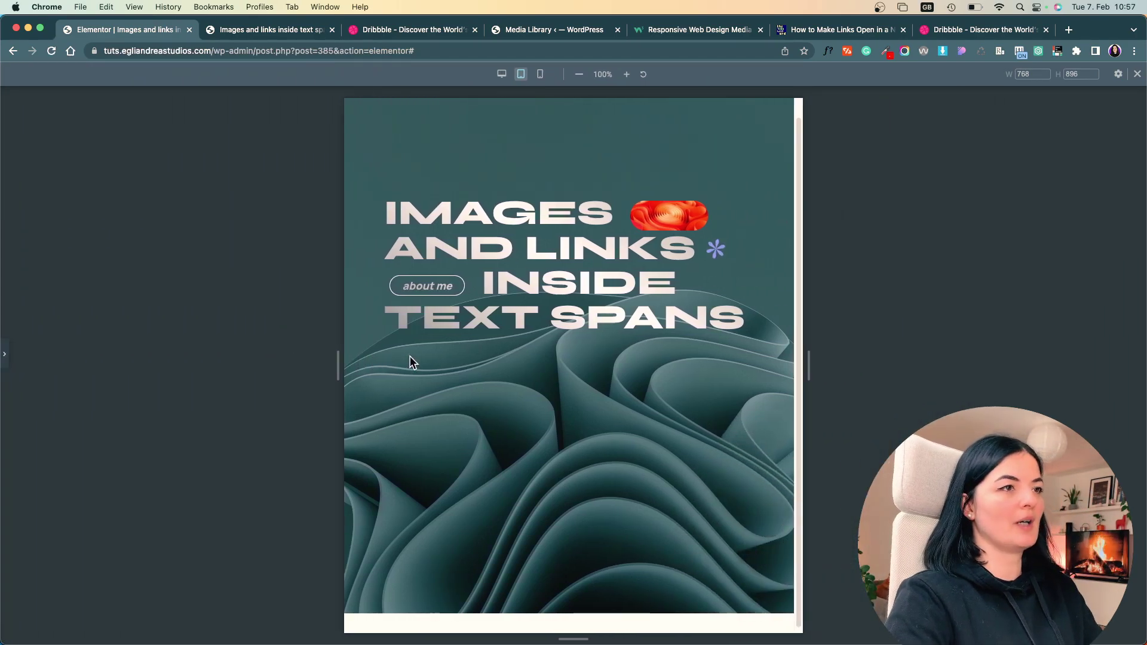
left_click(4, 354)
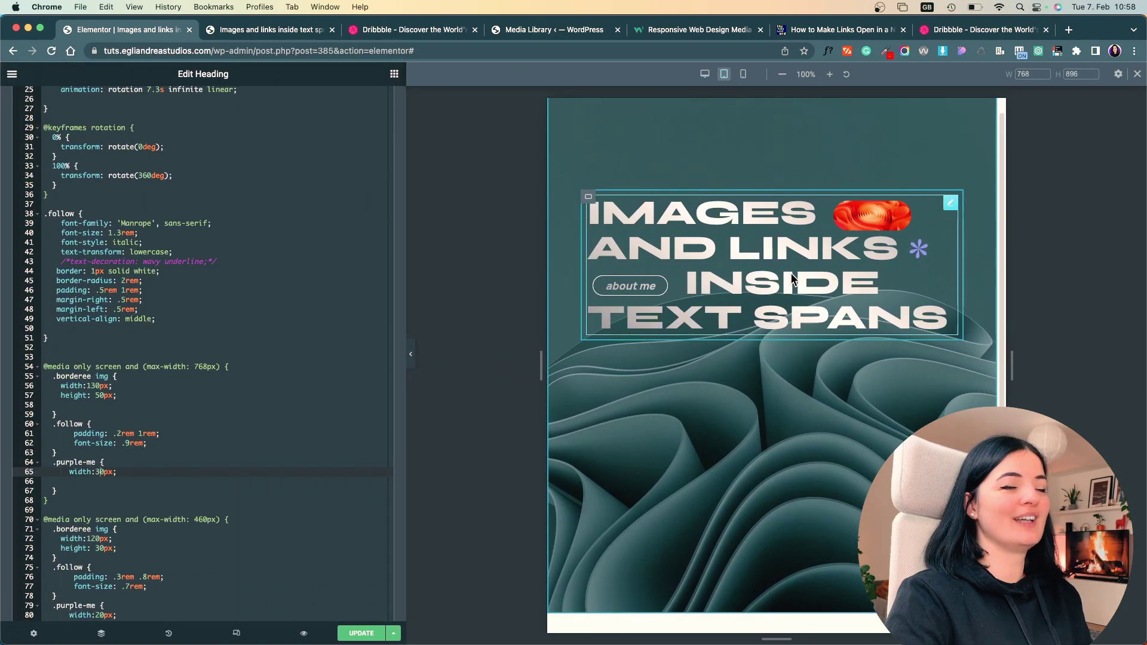
In the desktop view, copy the borderee image span in the heading title and paste it after the word "inside".
scroll(230, 236, "up", 10)
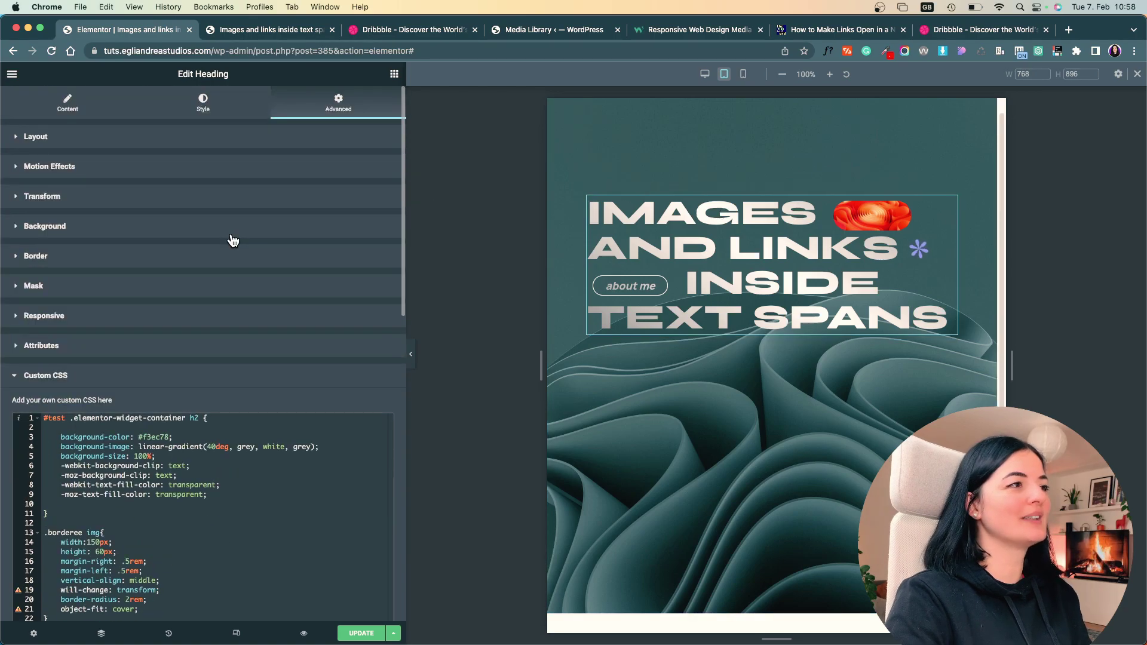
left_click(67, 106)
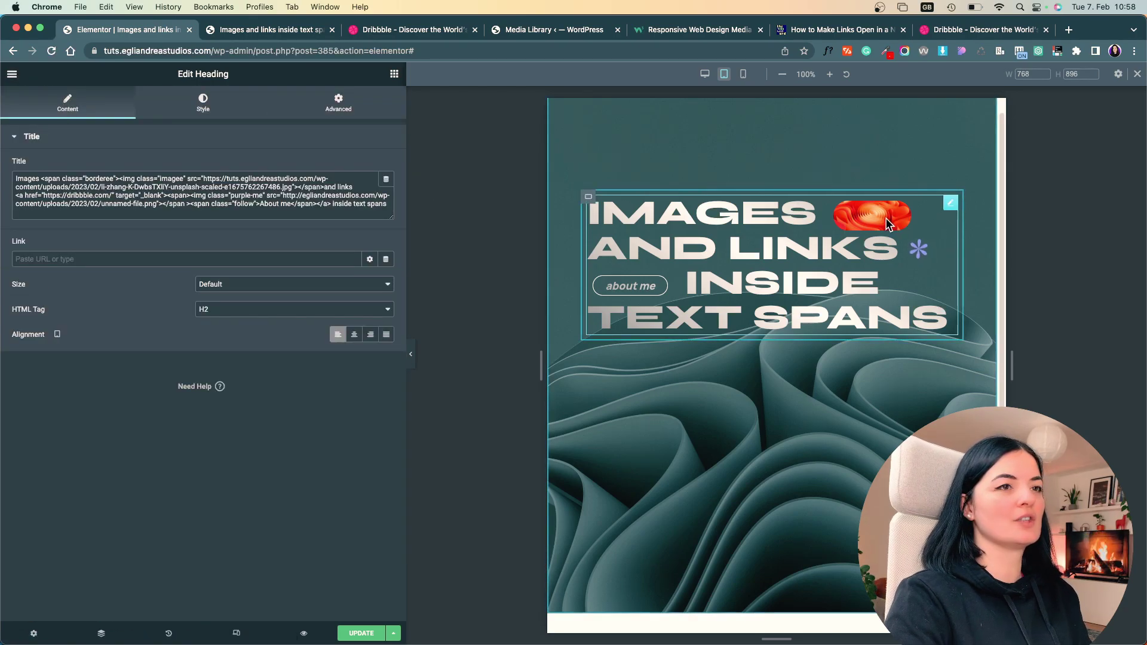
left_click(705, 74)
left_click_drag(42, 178, 324, 187)
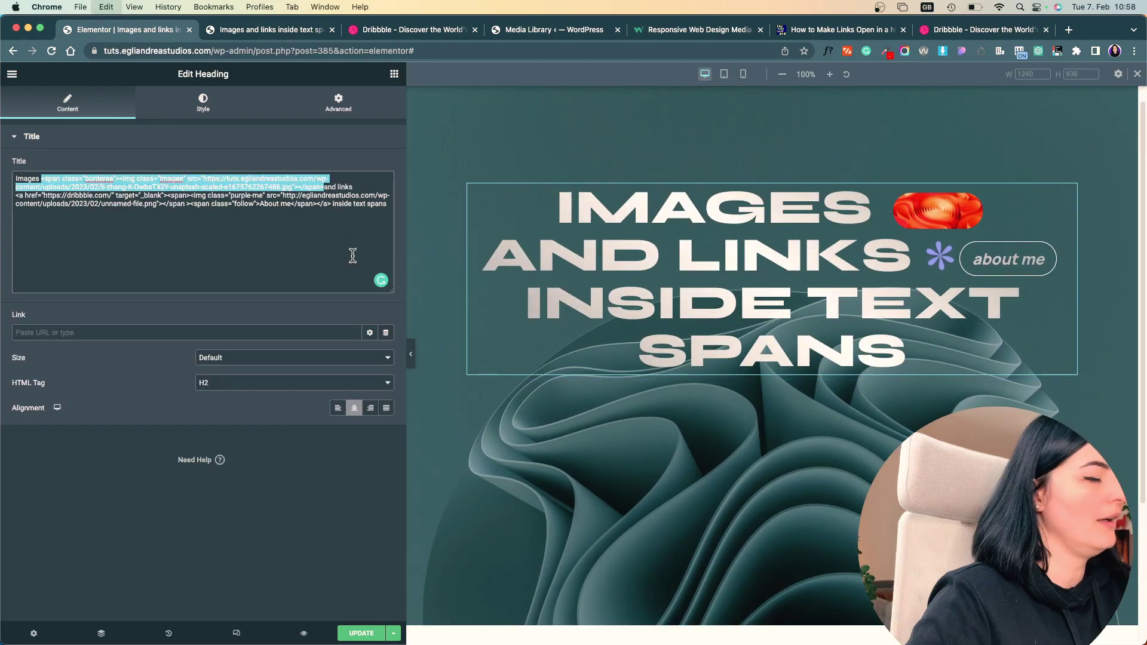
left_click(352, 204)
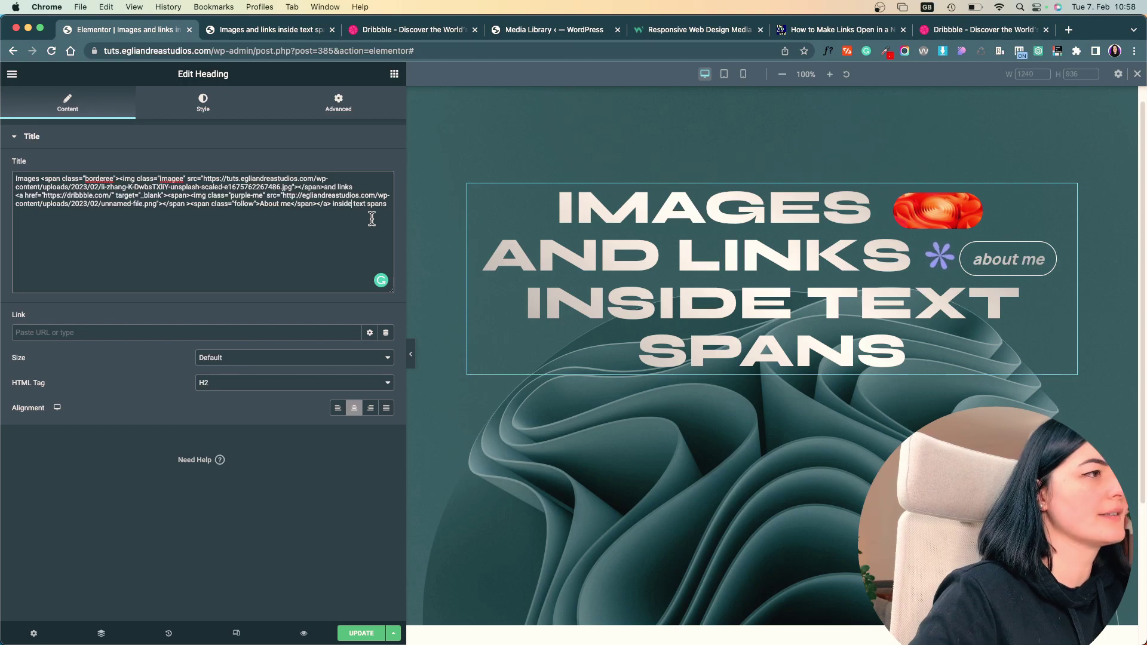
key("super+v")
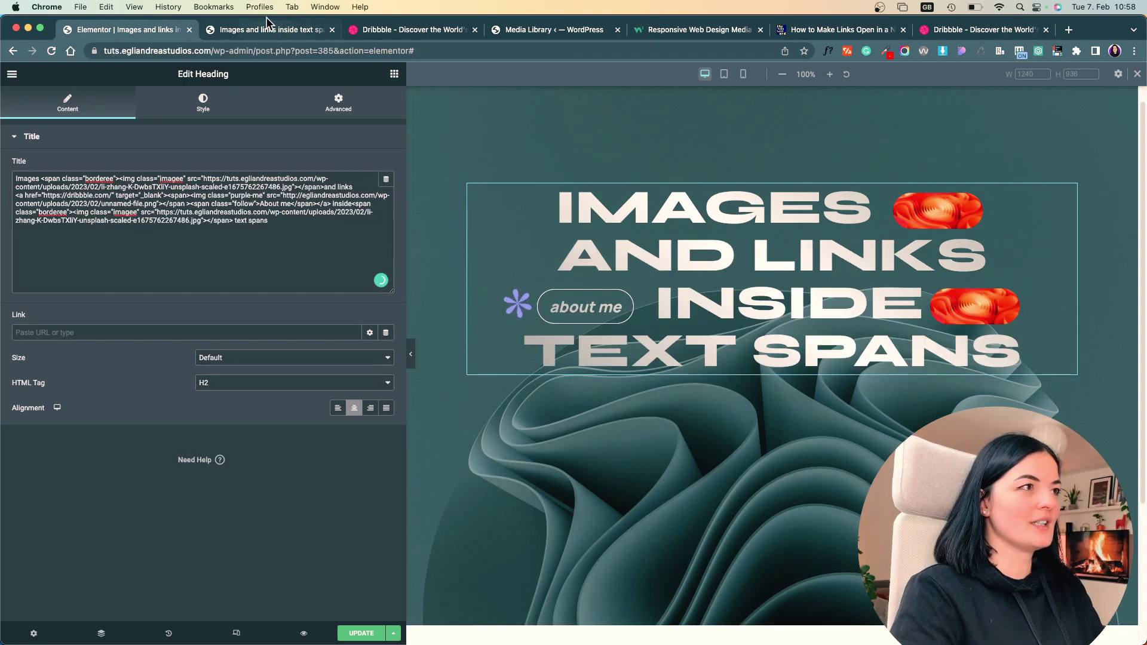
In the WordPress Media Library, copy the file URL of the green Coming Soon GIF, MERRY-Christmas-8.gif.
left_click(269, 30)
left_click(546, 35)
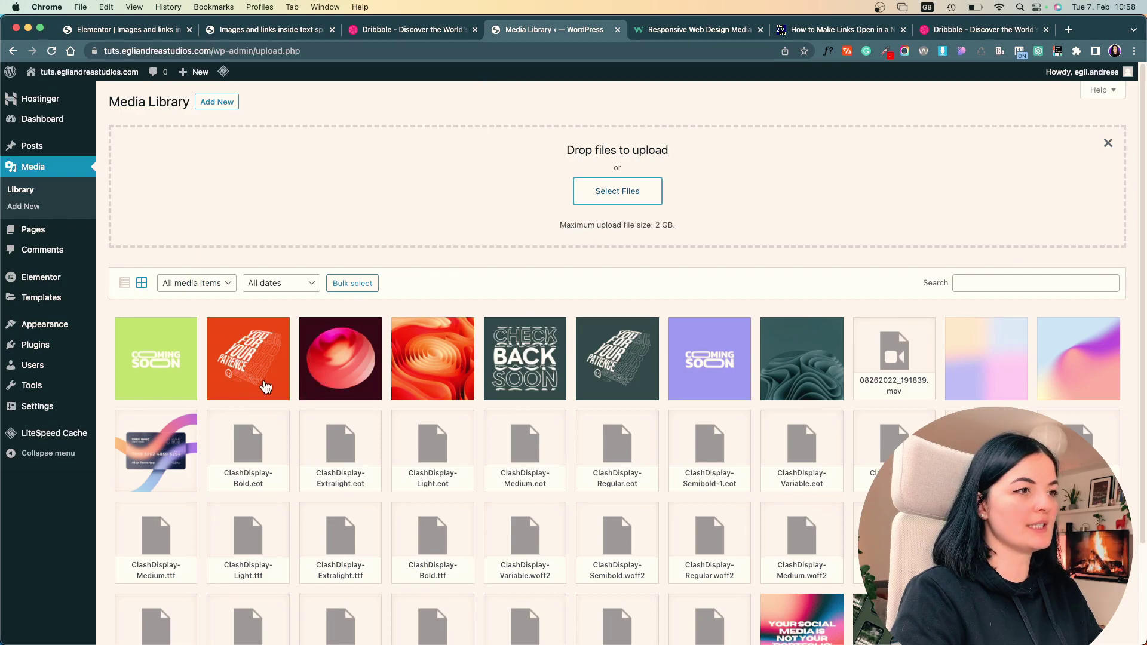
left_click(154, 370)
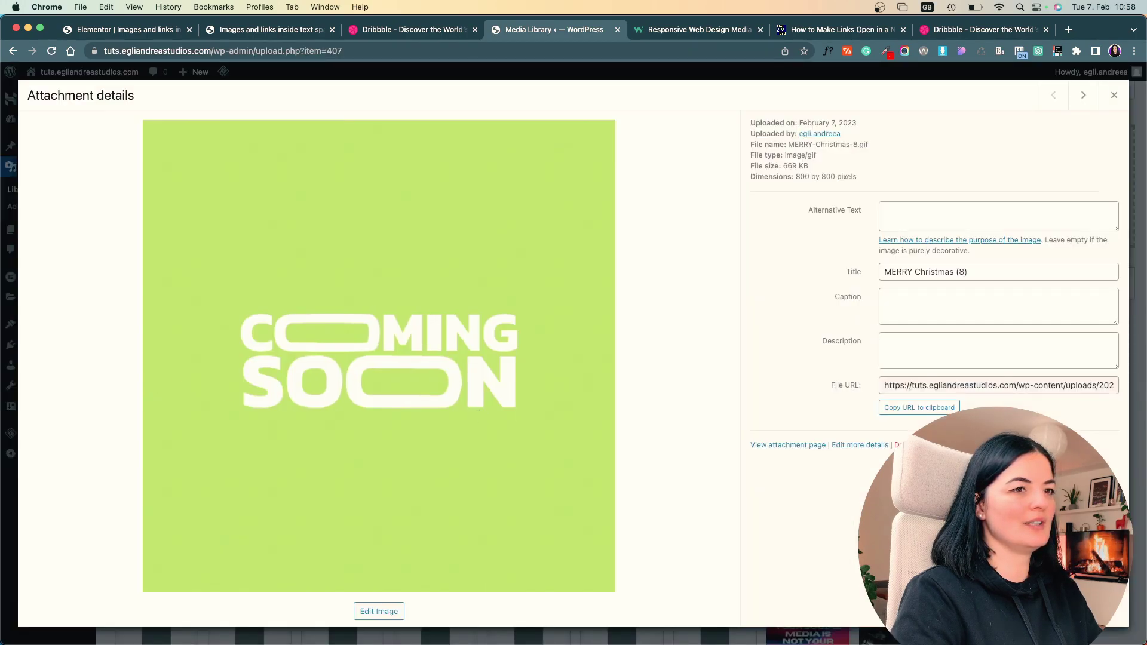
left_click(909, 409)
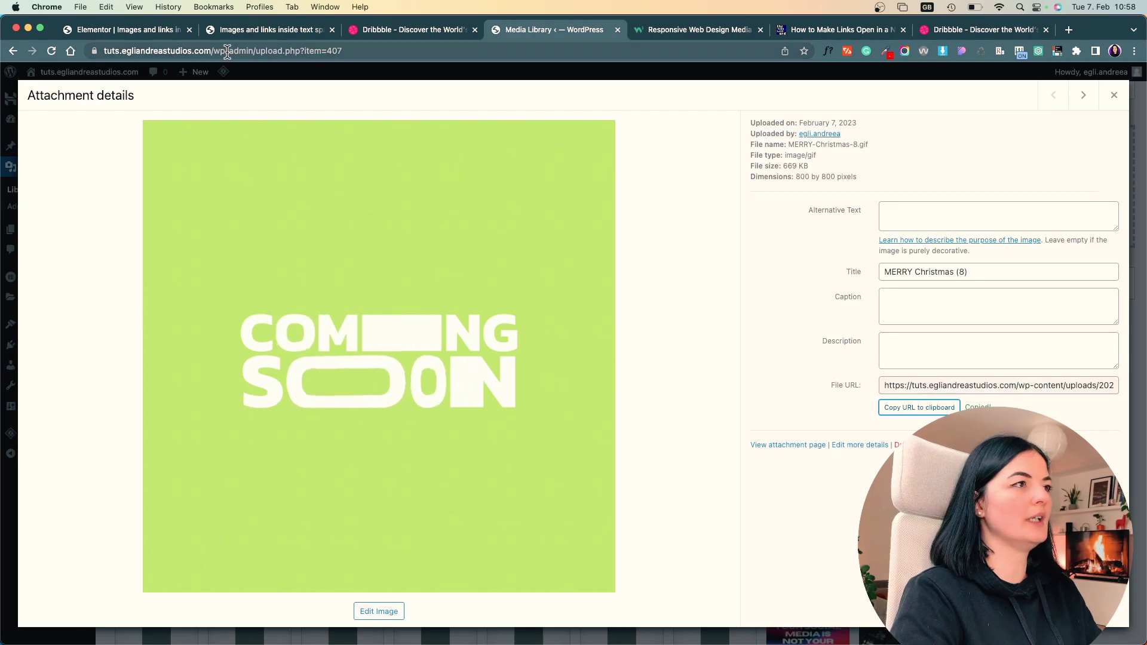
In the heading title, replace the src of the image after "inside" with the MERRY-Christmas-8.gif URL and check the heading at full width.
left_click(130, 30)
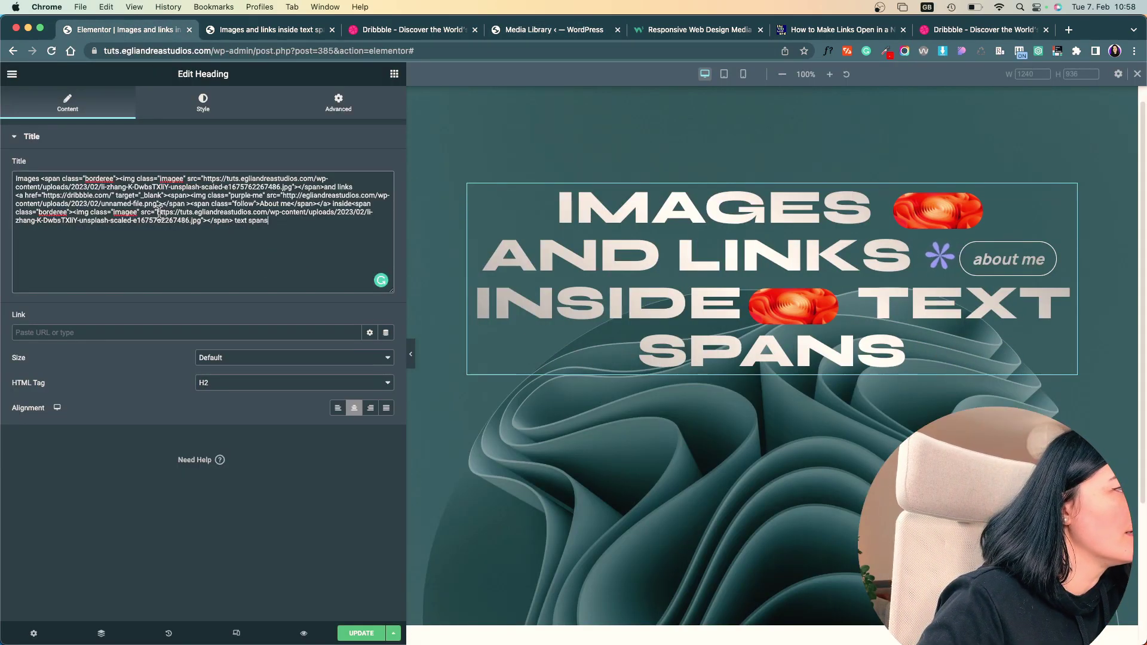
left_click_drag(157, 211, 193, 221)
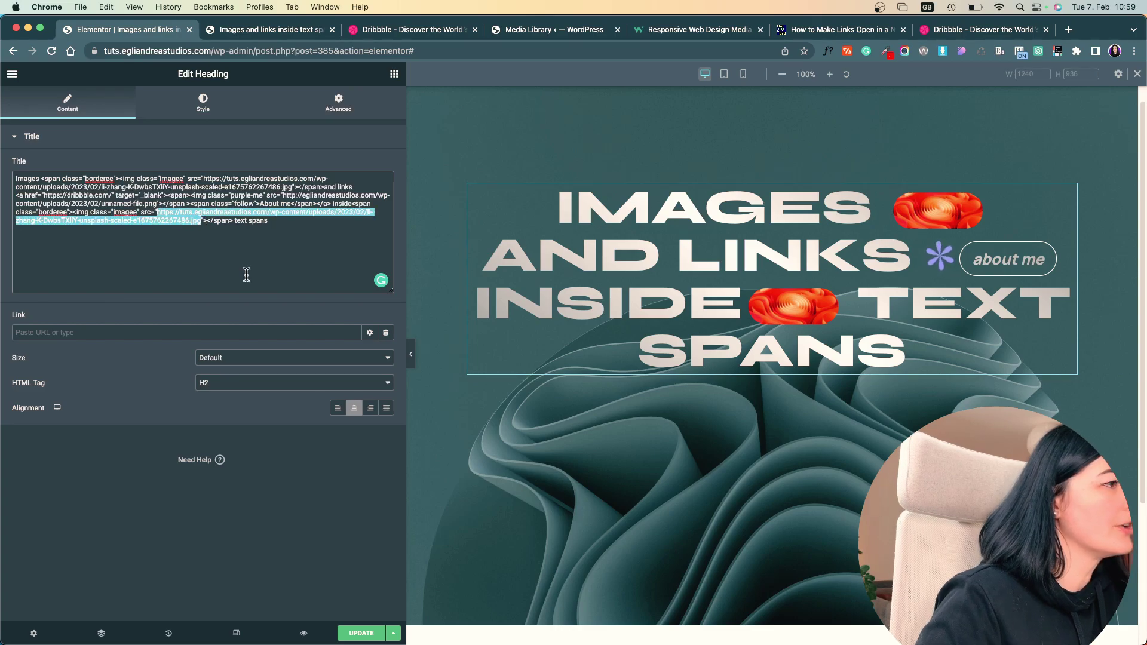
type("https://tuts.egliandreastudios.com/wp-content/uploads/2023/02/MERRY-Christmas-8.gif")
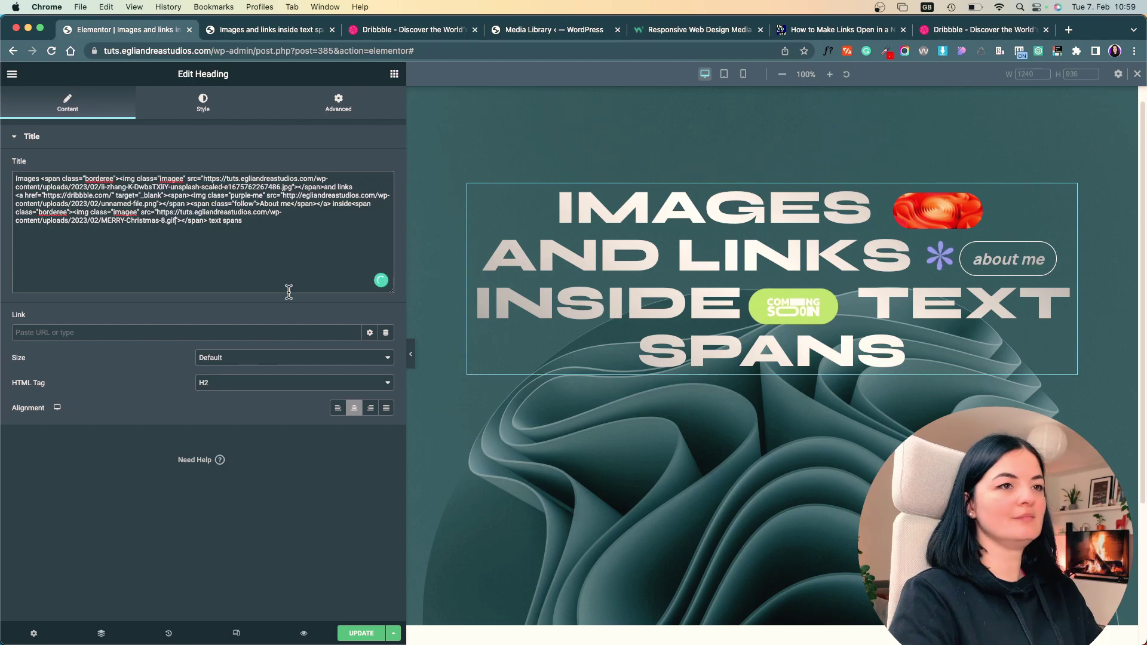
left_click(411, 354)
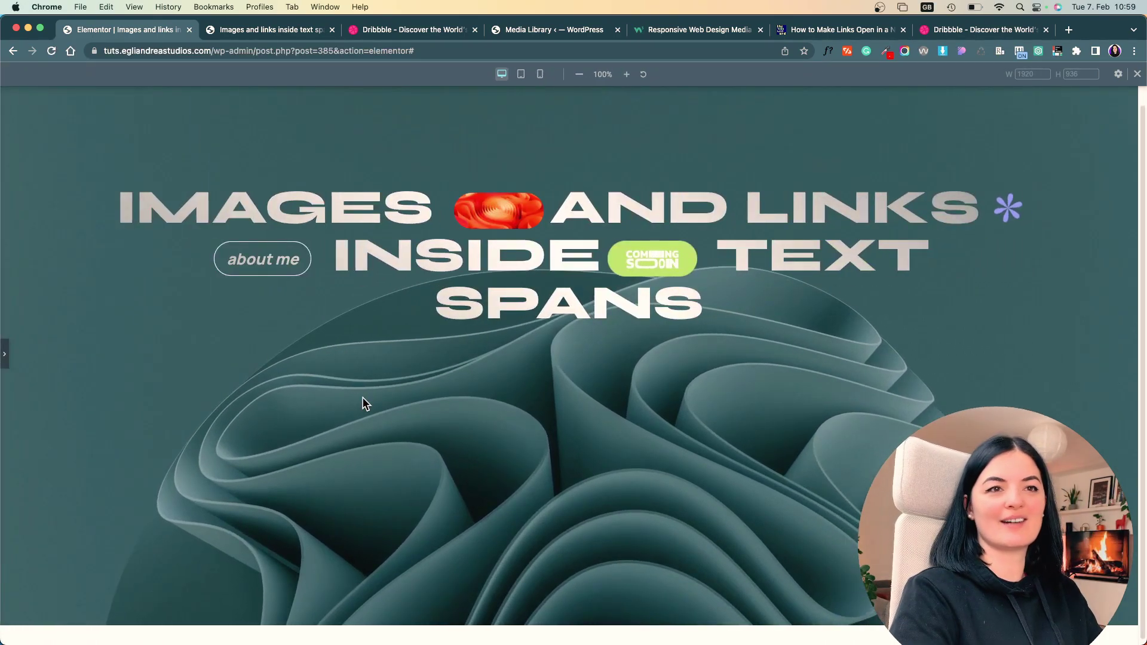
left_click(5, 358)
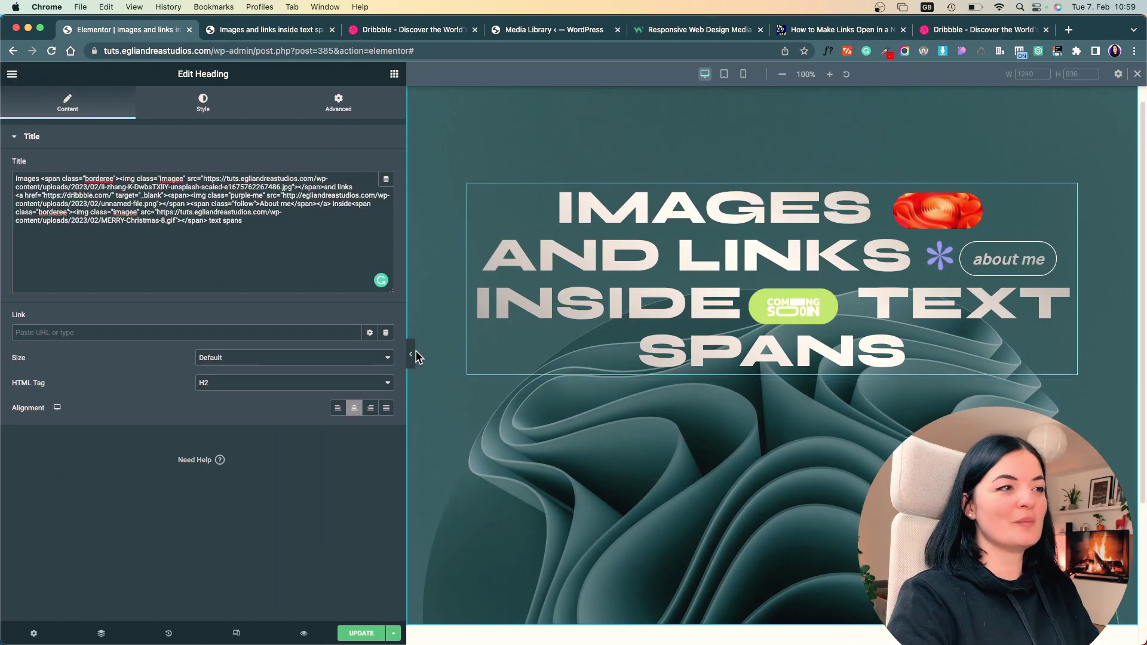
left_click(412, 355)
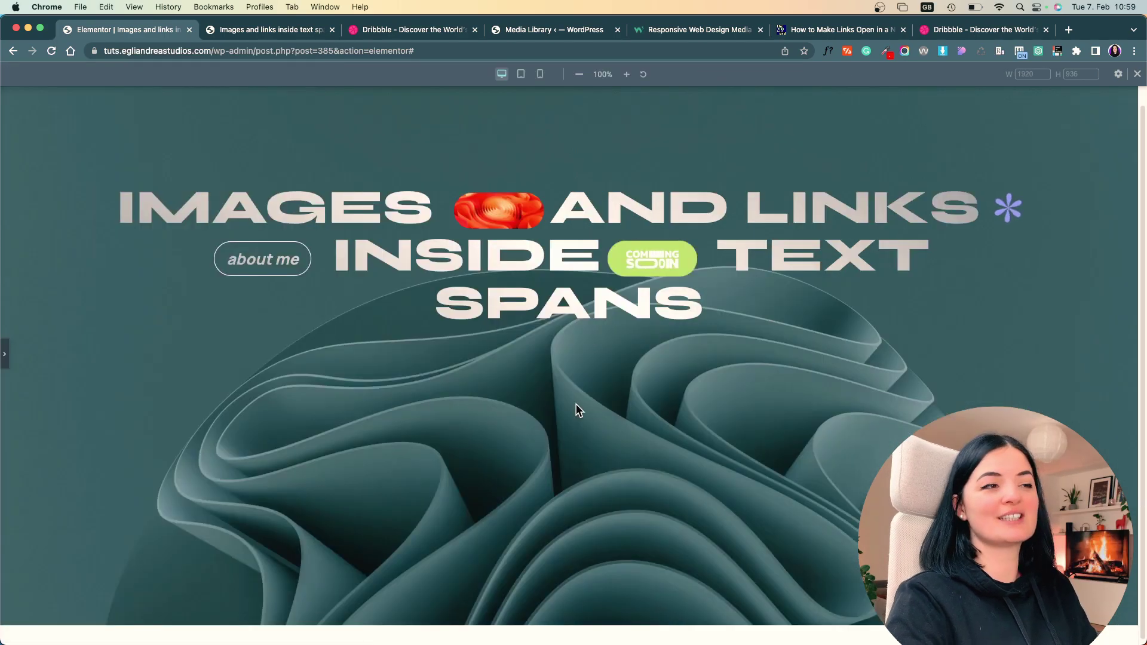
left_click(4, 354)
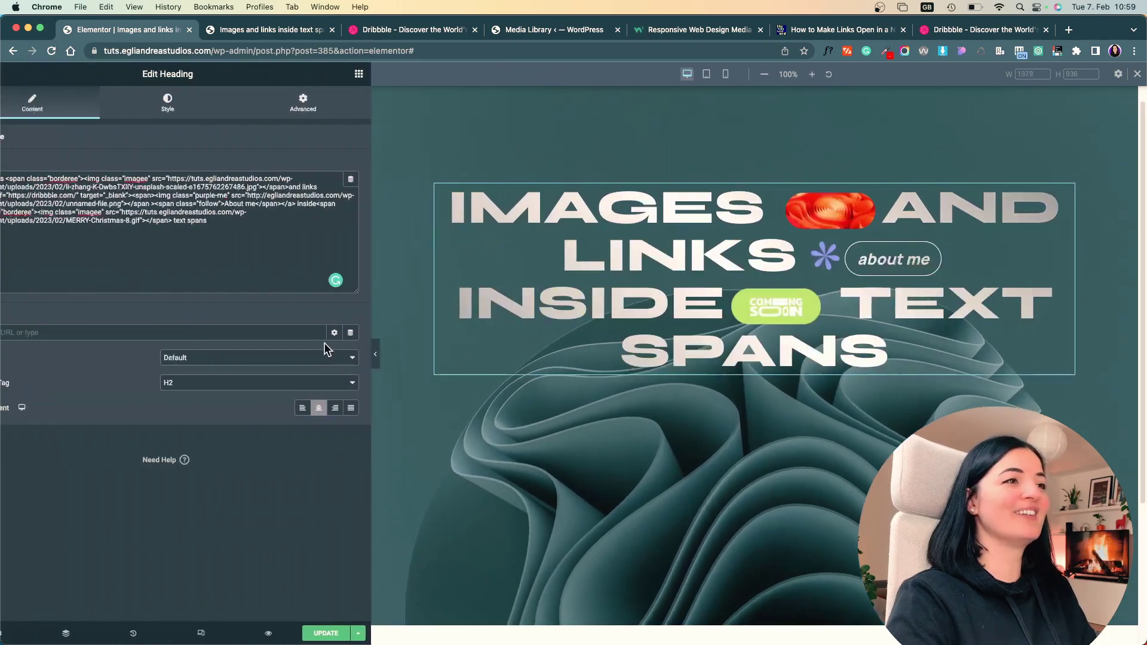
Copy the borderee span holding the Coming Soon GIF and paste it after "text spans" at the end of the title.
left_click(263, 221)
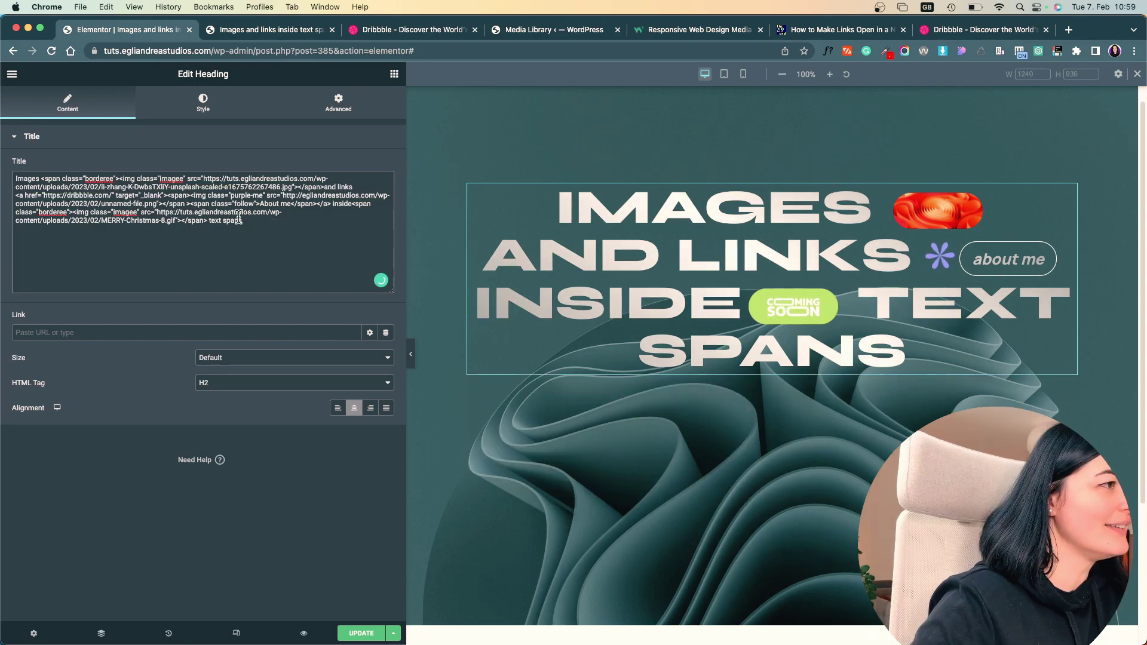
left_click_drag(352, 204, 210, 221)
key("super+c")
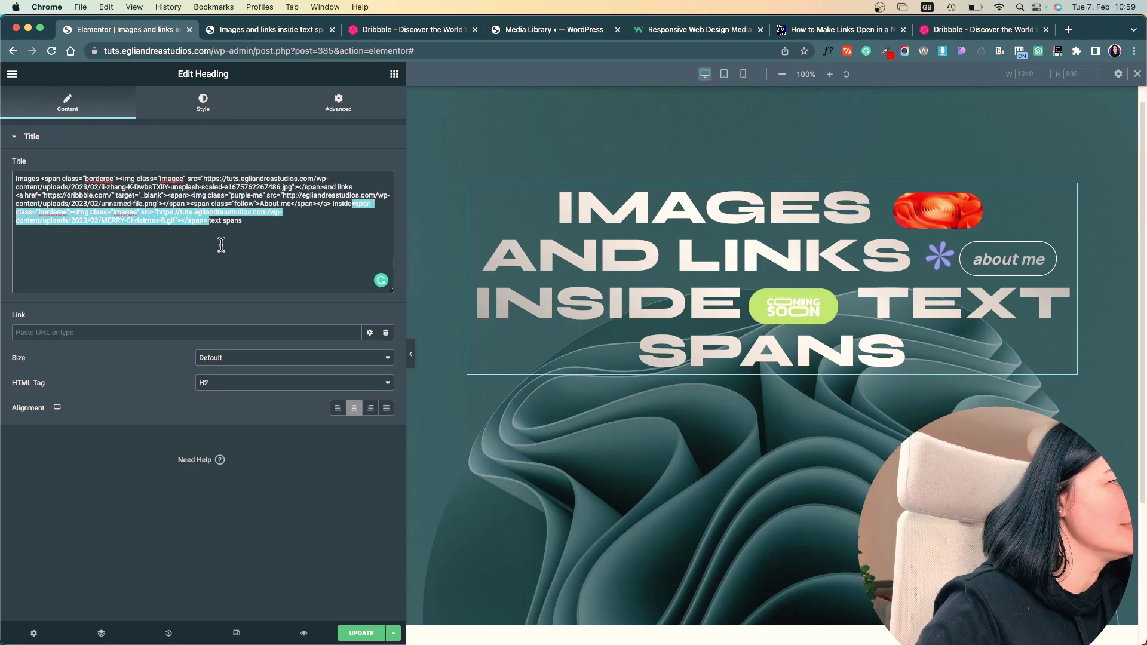
left_click(262, 225)
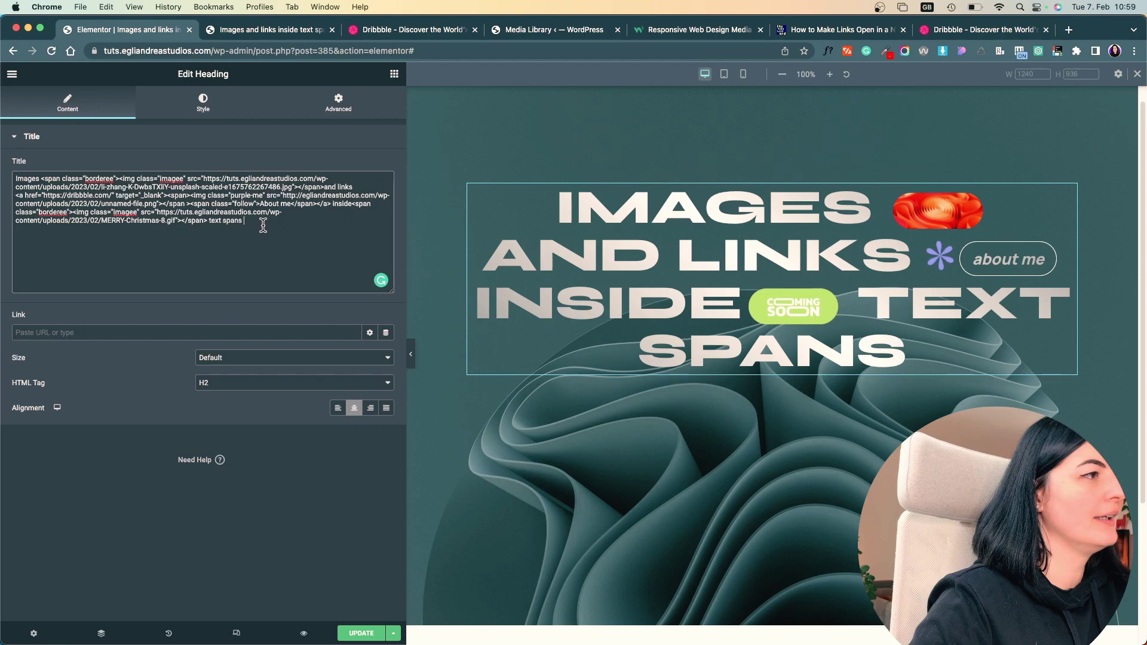
key("super+v")
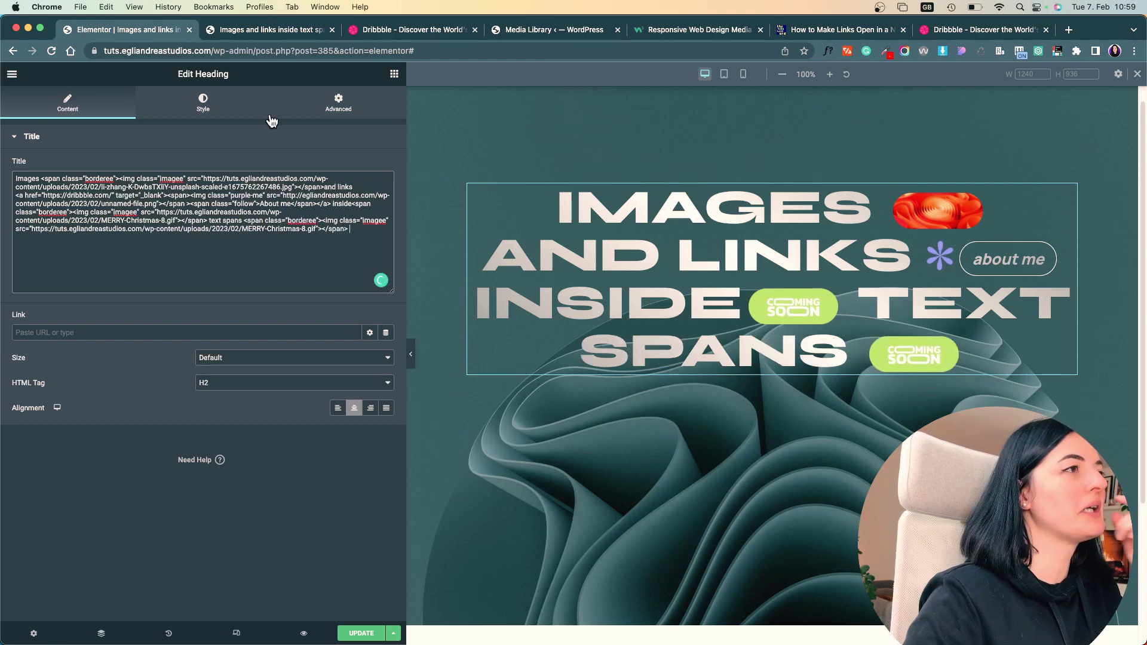
Back in the Media Library, copy the file URL of the dark green thank-you GIF, MERRY-Christmas-3.gif.
left_click(555, 29)
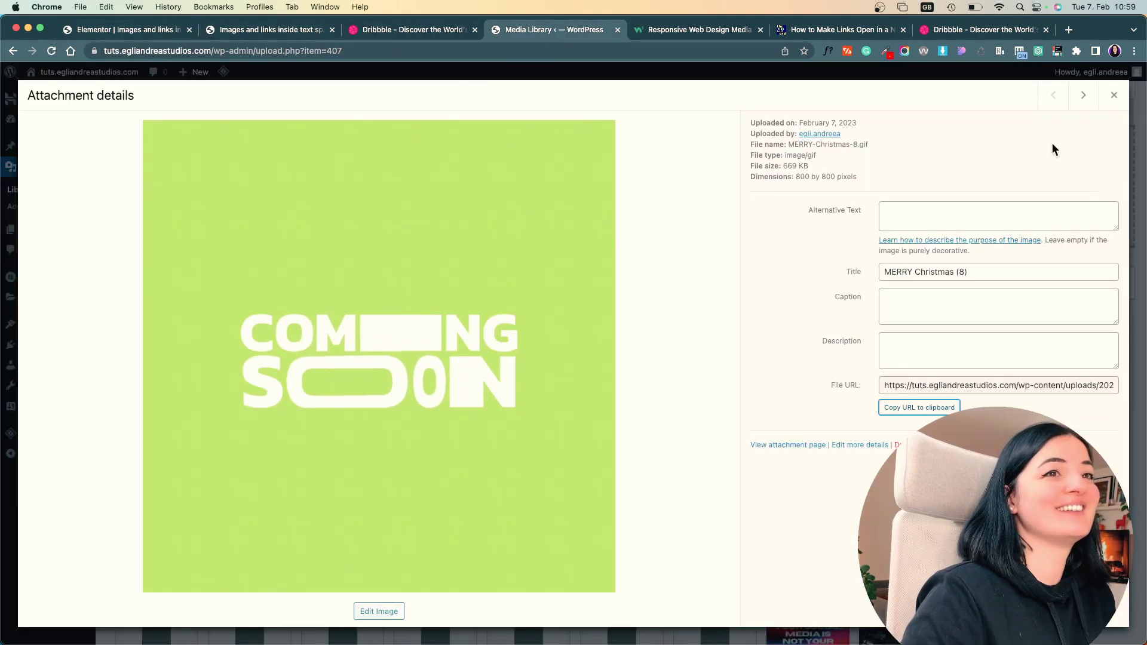
left_click(1109, 95)
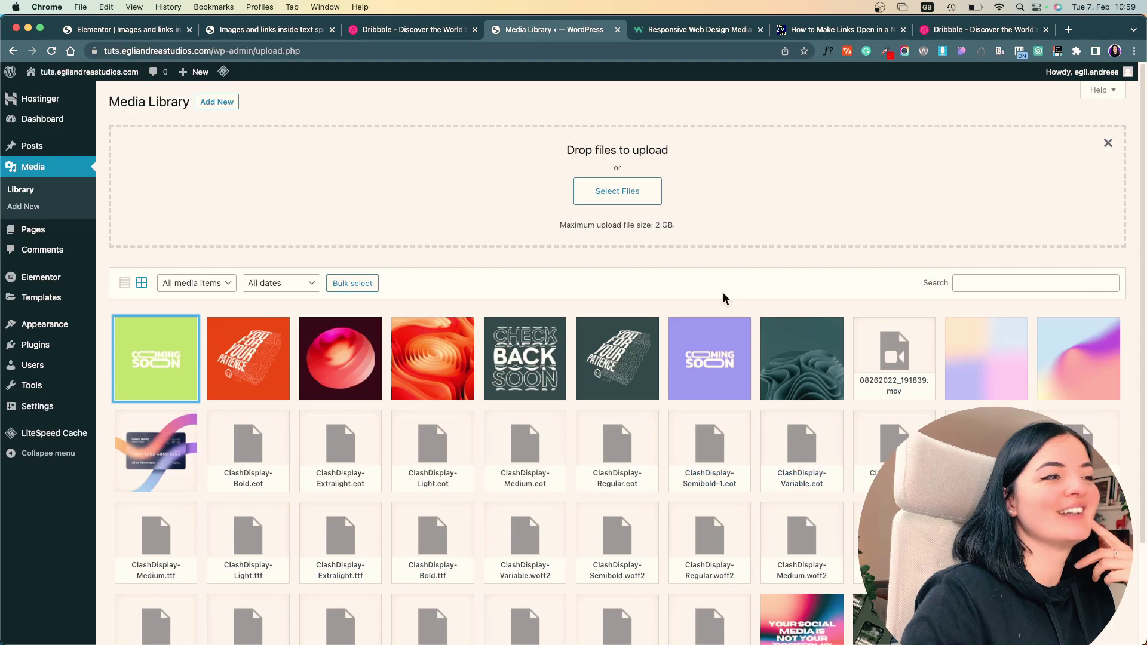
left_click(602, 367)
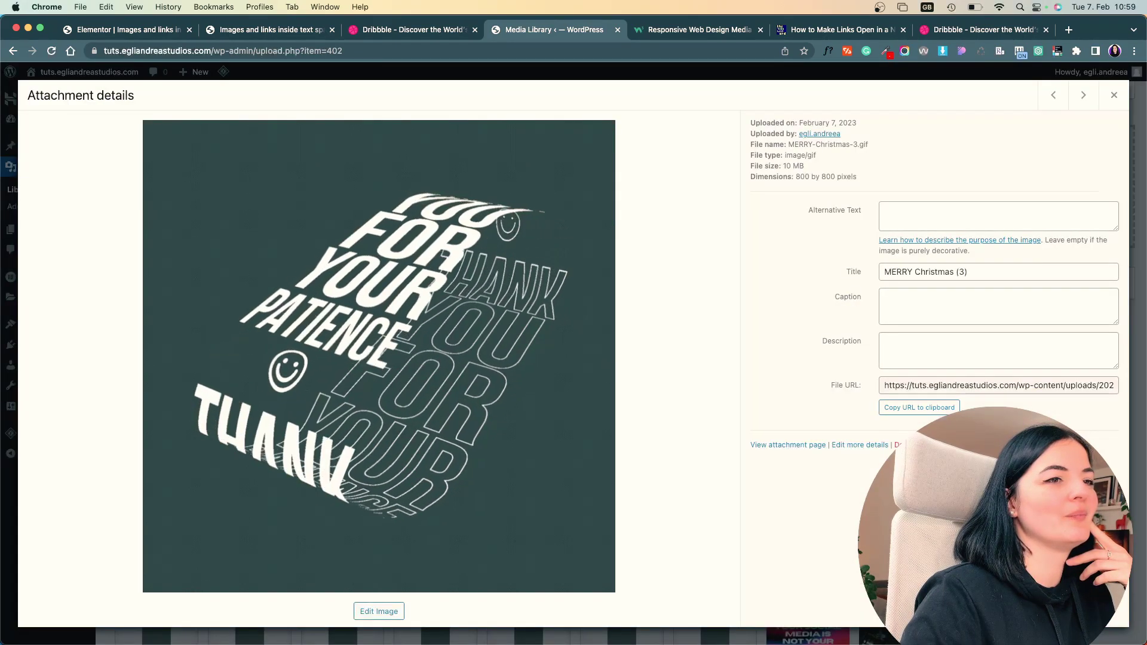
Replace the last image's src in the heading title with the MERRY-Christmas-3.gif URL and check the heading at full width.
key("super+1")
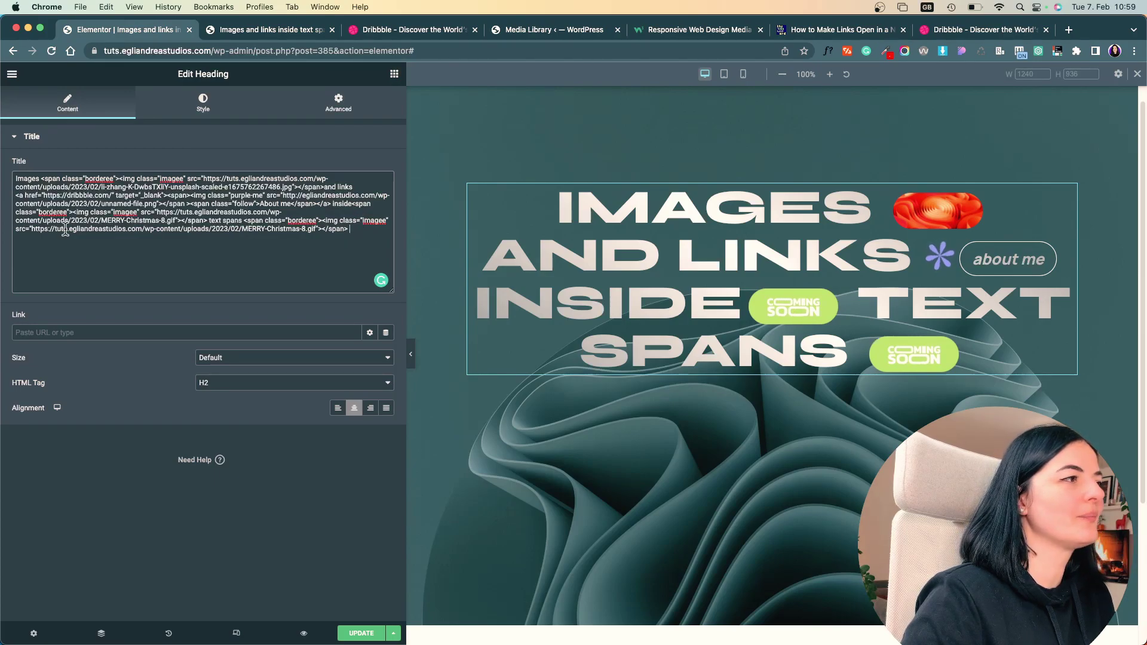
left_click_drag(56, 231, 313, 232)
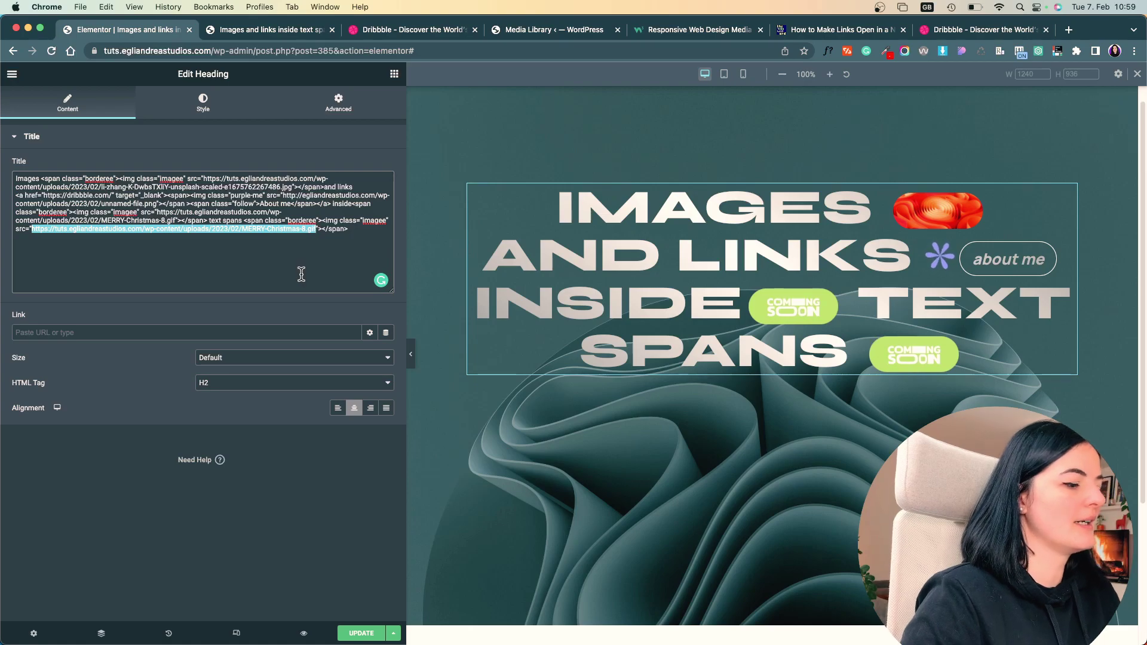
key("super+v")
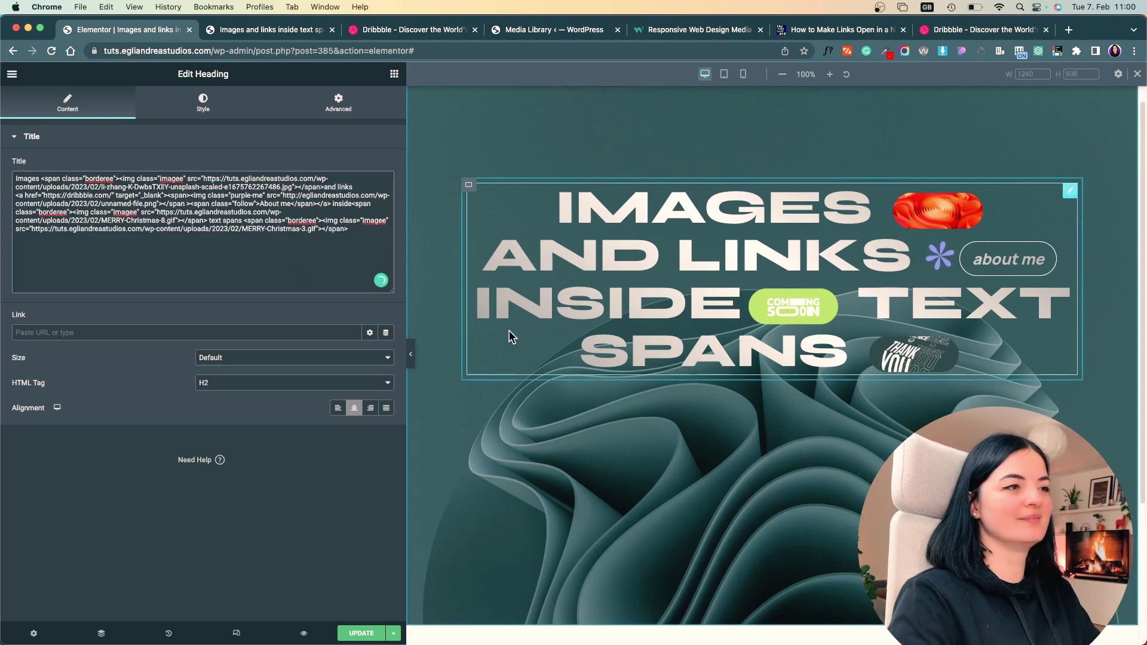
left_click(410, 354)
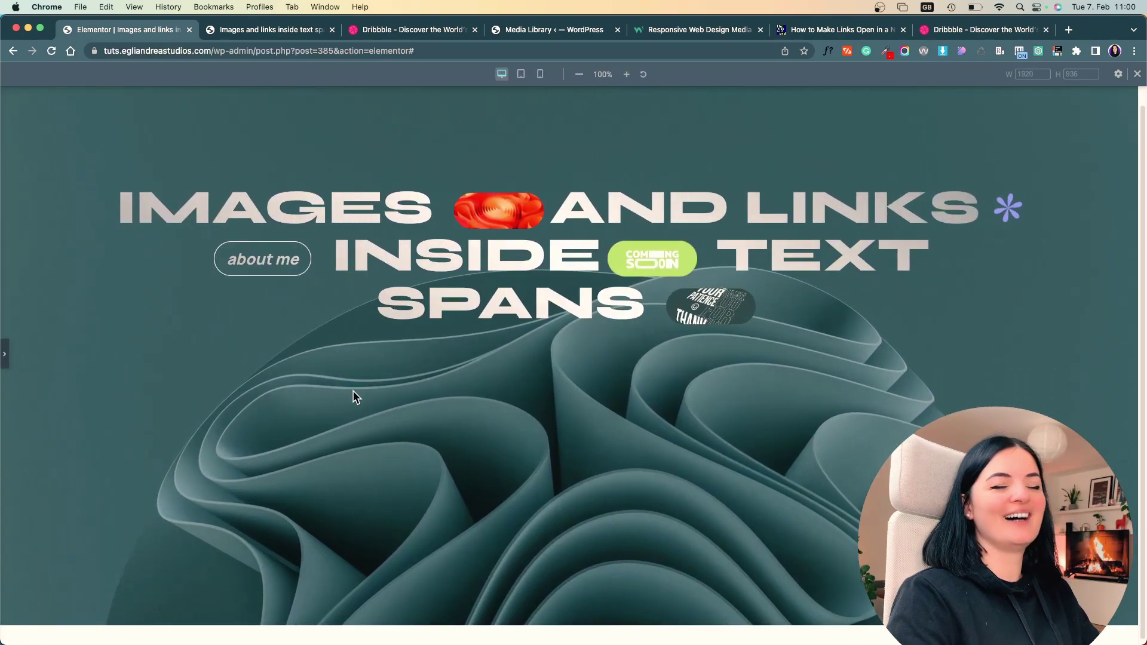
left_click(7, 357)
Check the heading in the tablet, mobile and desktop views and in the live page preview.
left_click(724, 75)
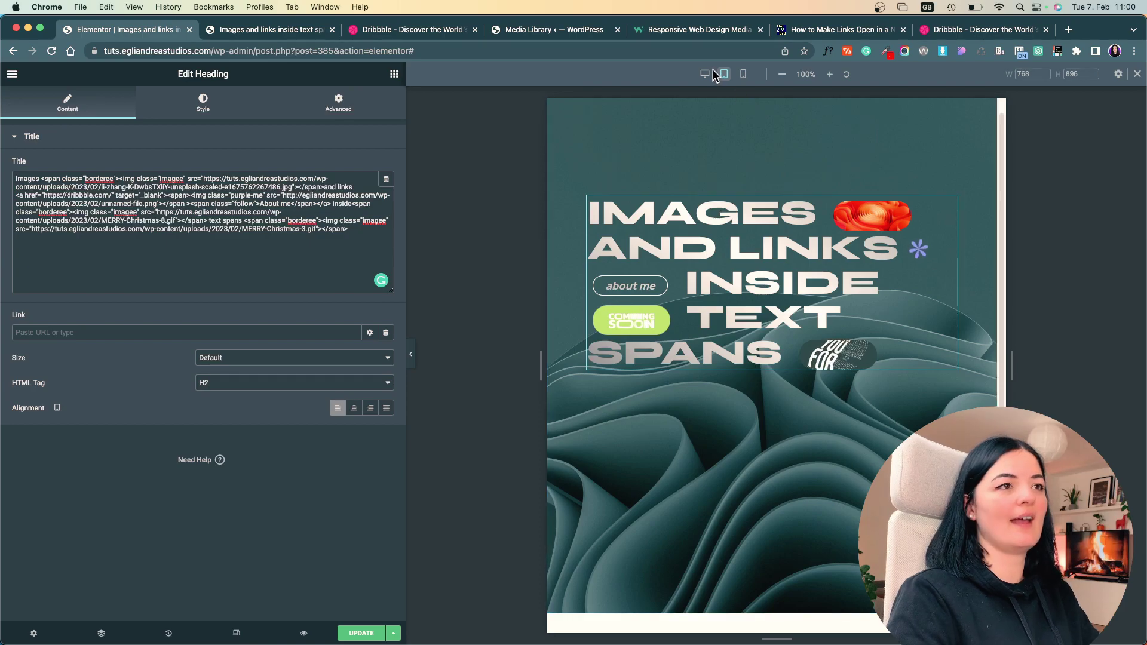
left_click(743, 74)
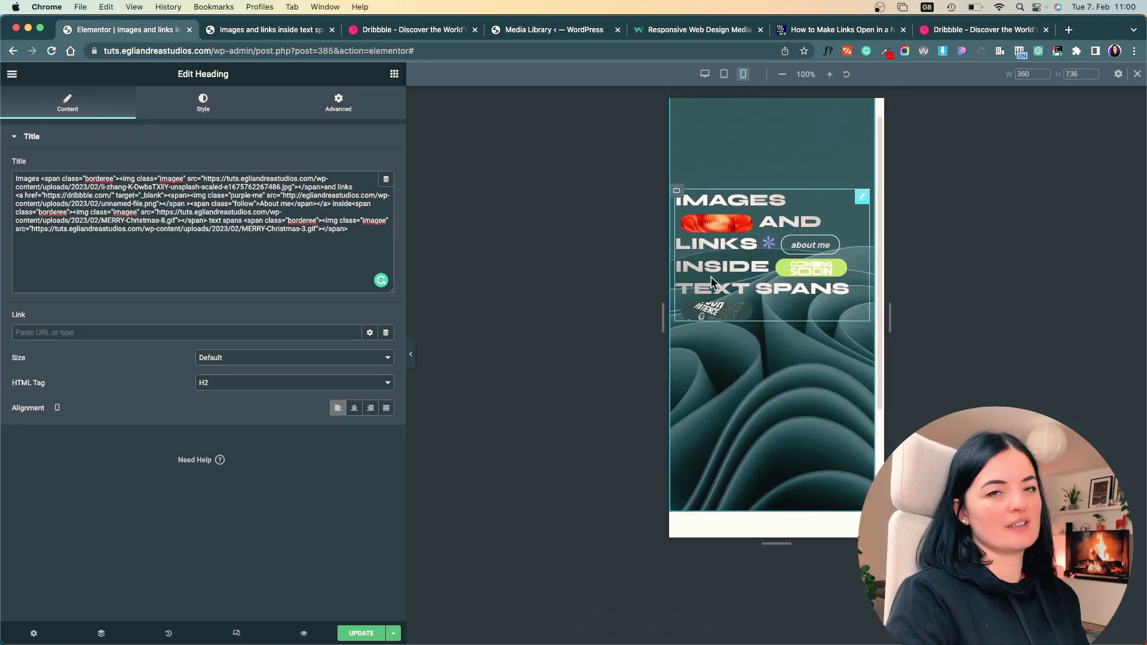
scroll(710, 292, "down", 2)
scroll(716, 295, "up", 3)
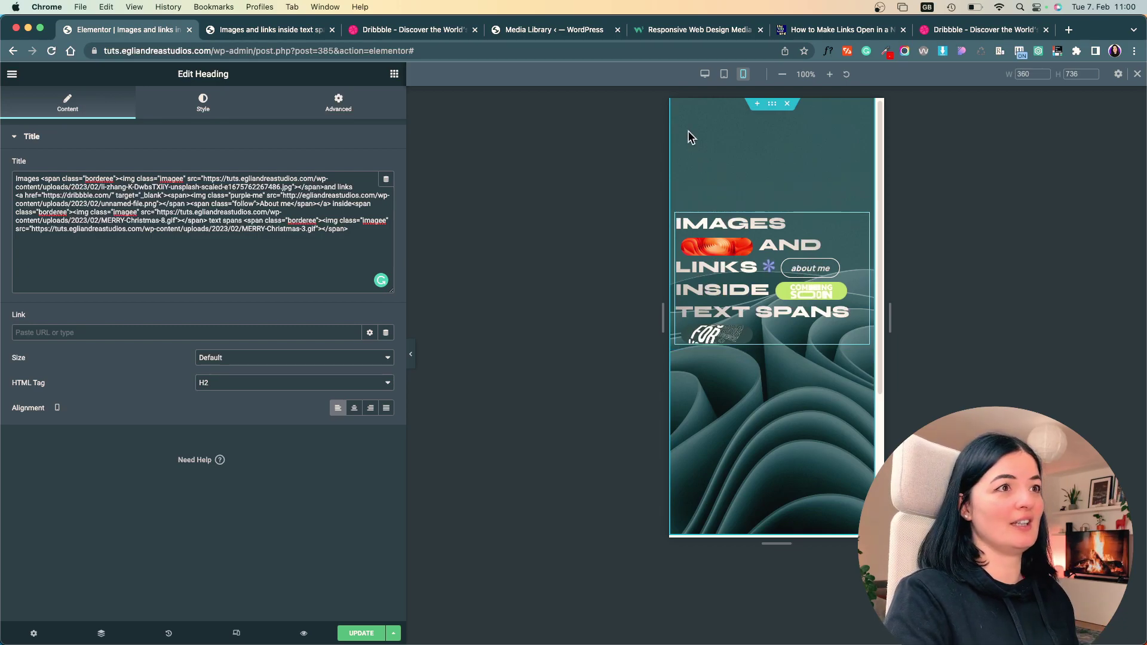
left_click(704, 74)
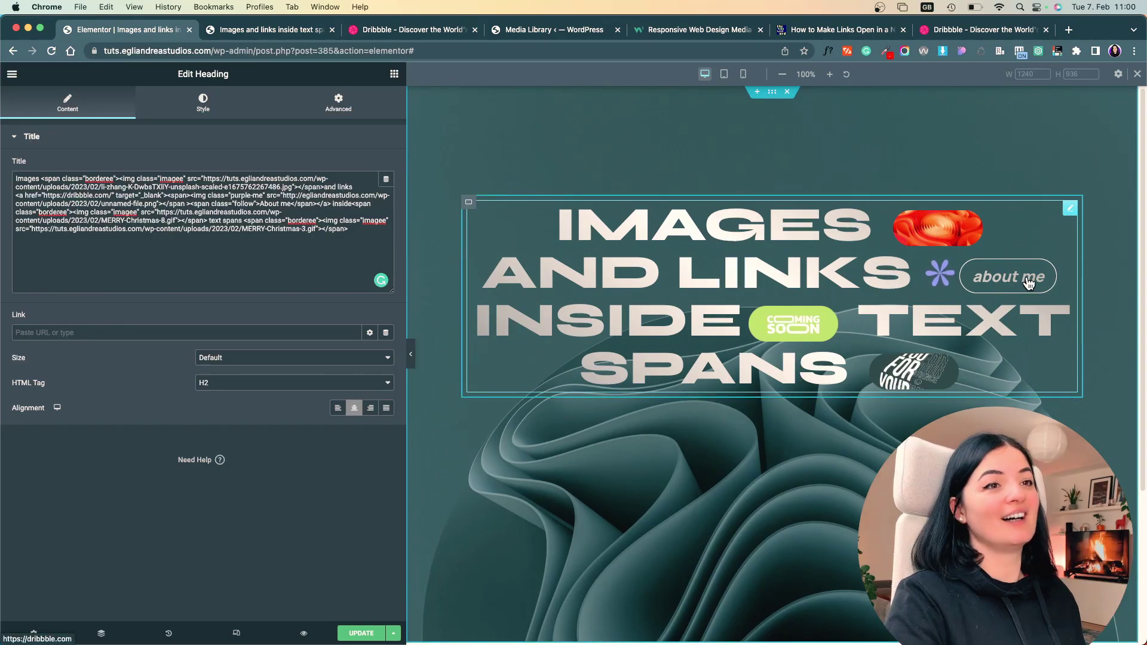
left_click(304, 633)
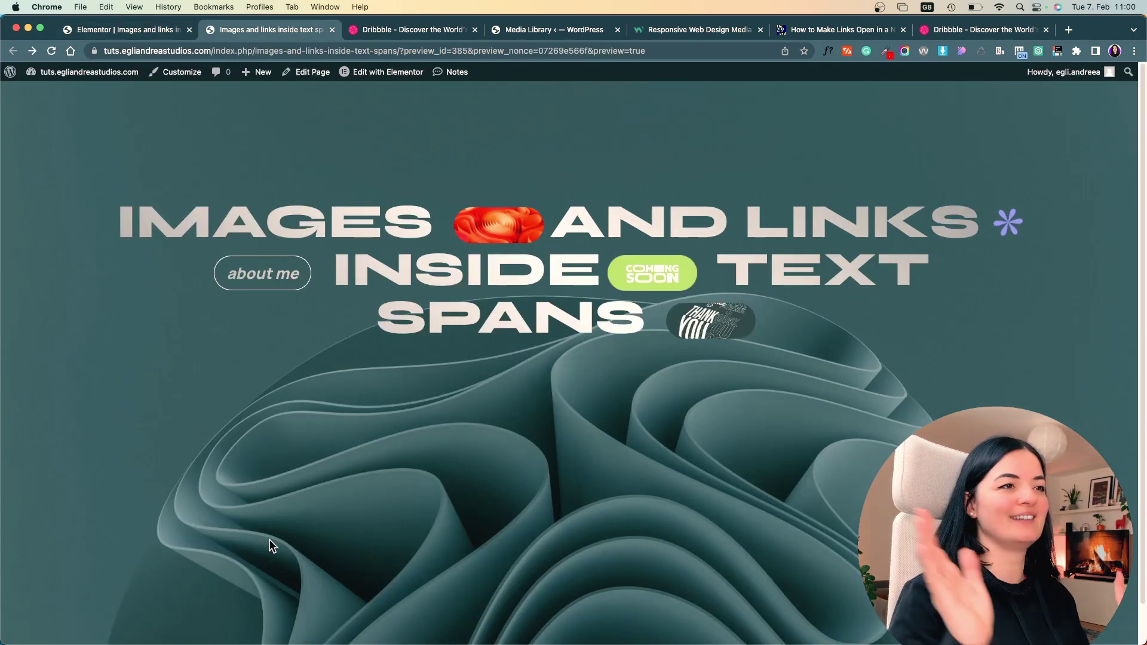